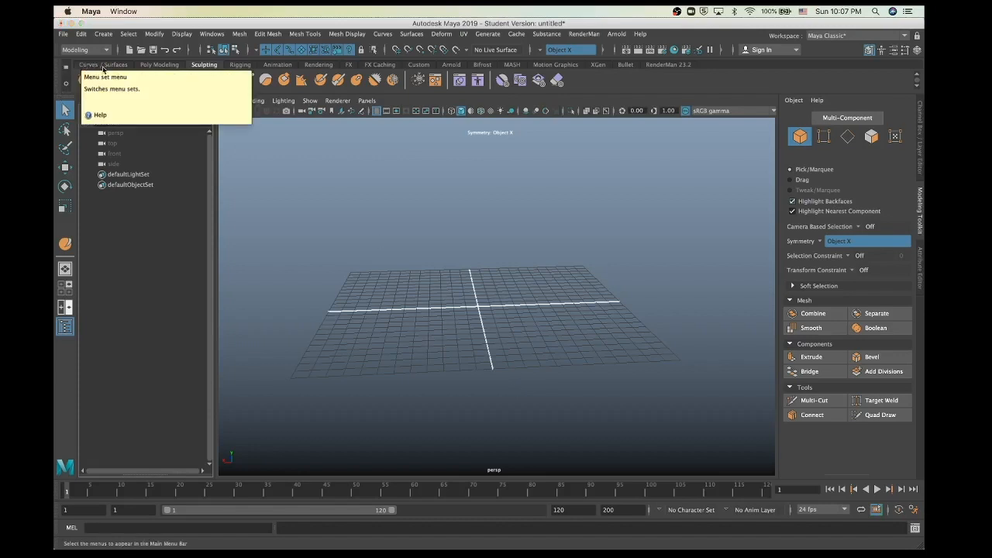
Step: Show the Curves / Surfaces shelf in place of the Sculpting shelf
{"action": "left_click", "coordinate": [88, 65]}
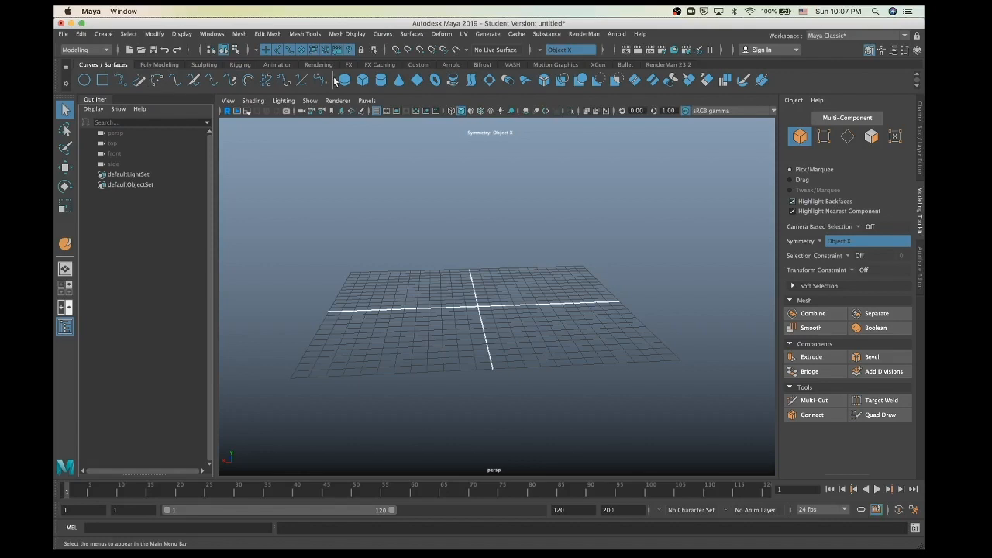
{"action": "left_click", "coordinate": [104, 35]}
{"action": "mouse_move", "coordinate": [124, 61]}
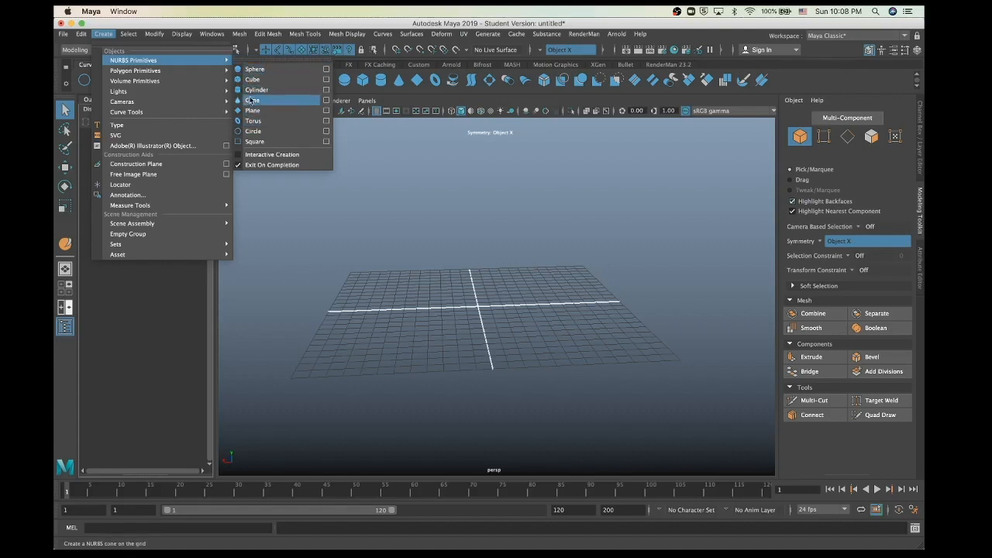
{"action": "mouse_move", "coordinate": [170, 117]}
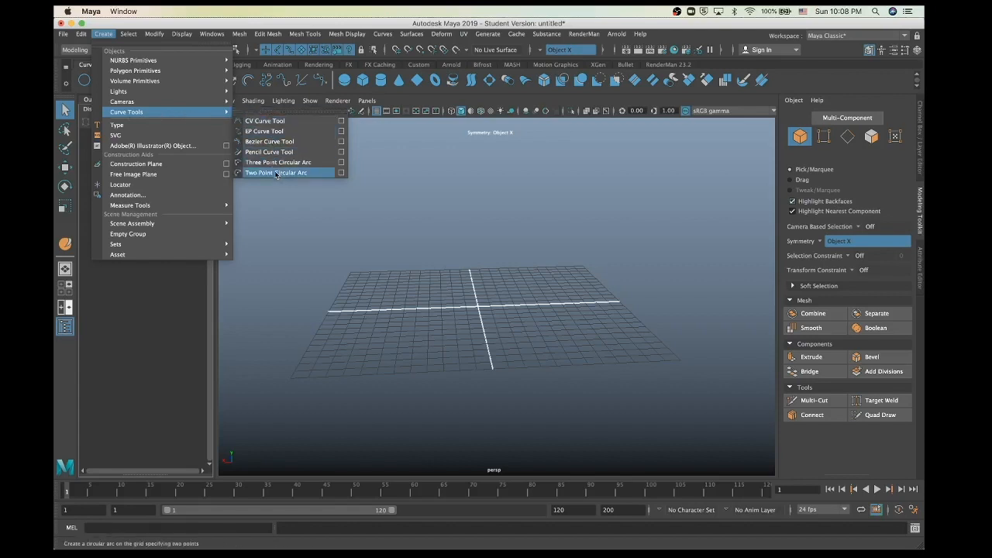
{"action": "left_click", "coordinate": [434, 286]}
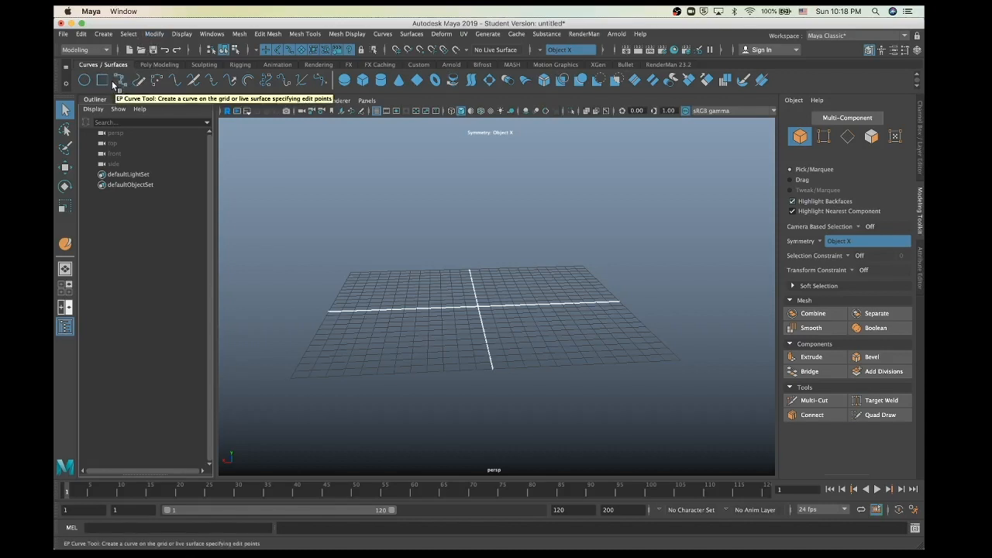
{"action": "left_click", "coordinate": [104, 35]}
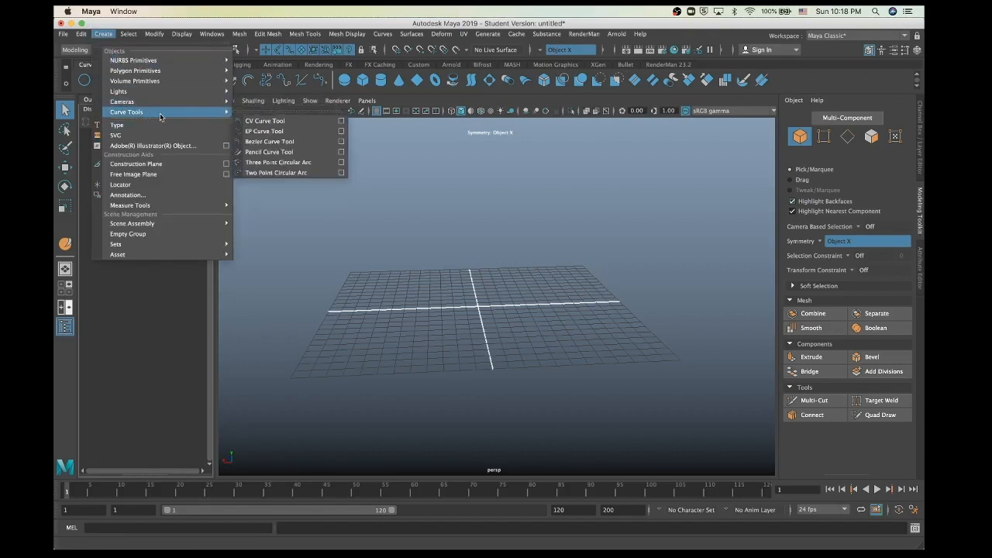
{"action": "left_click", "coordinate": [264, 131]}
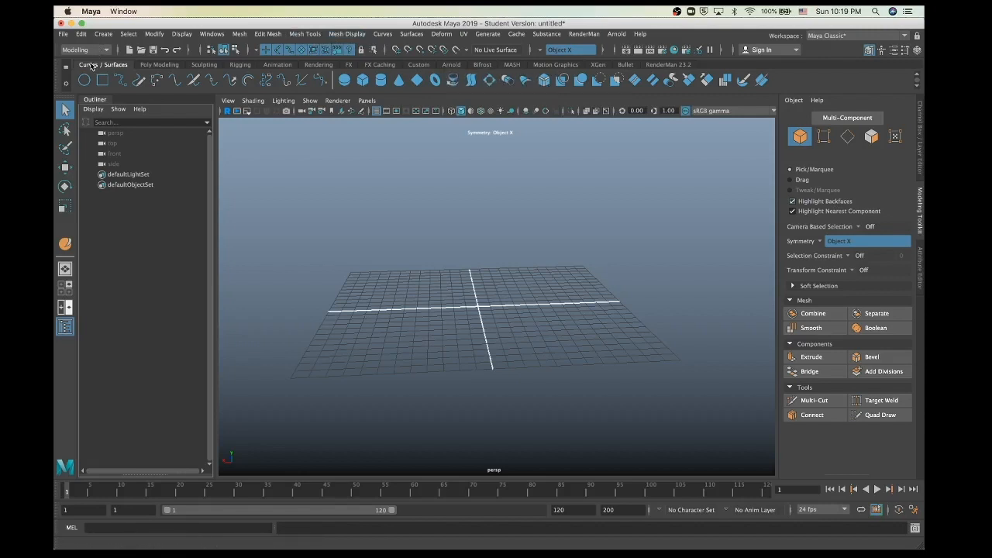
{"action": "left_click", "coordinate": [411, 39]}
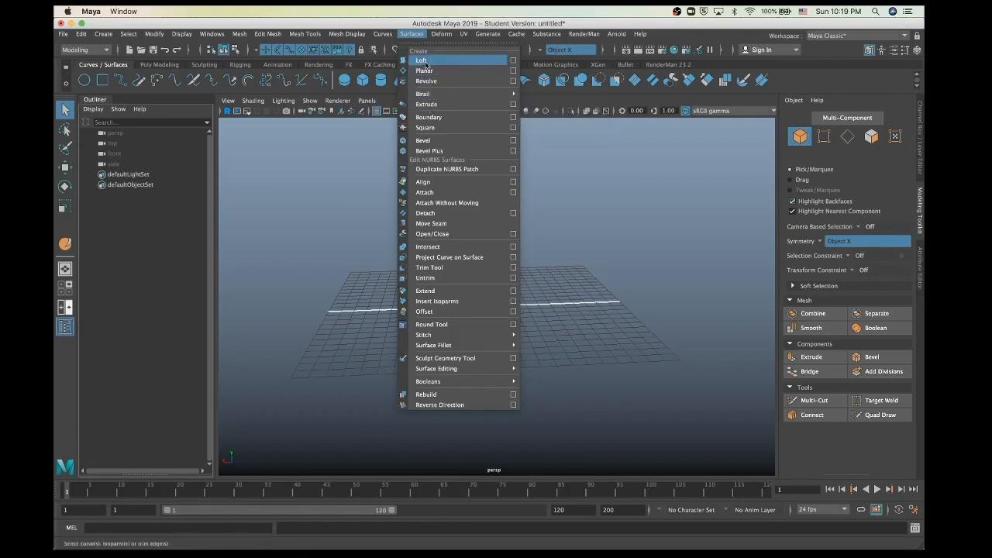
{"action": "left_click", "coordinate": [346, 286]}
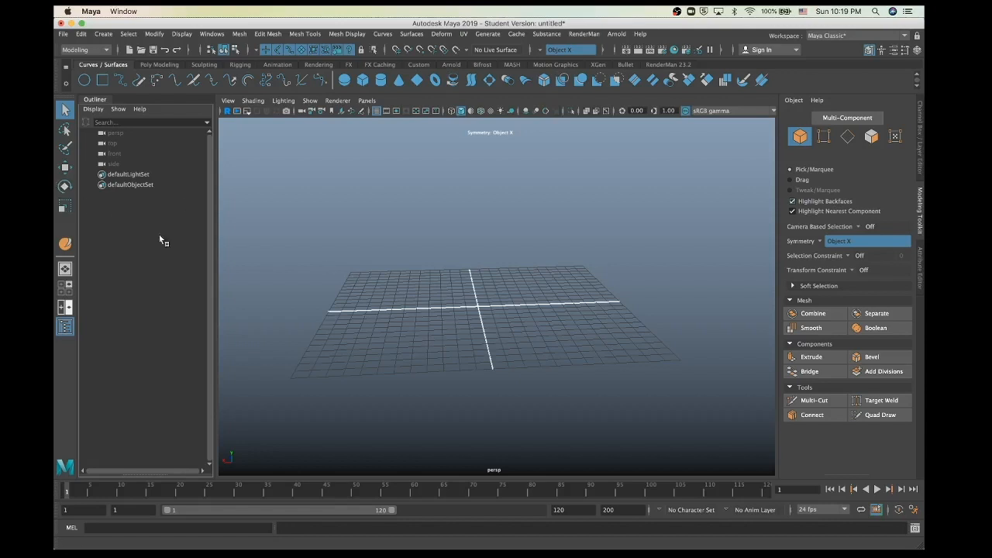
Step: In the four-view layout, start curve1's first EP point snapped to the grid origin
{"action": "key", "text": "space"}
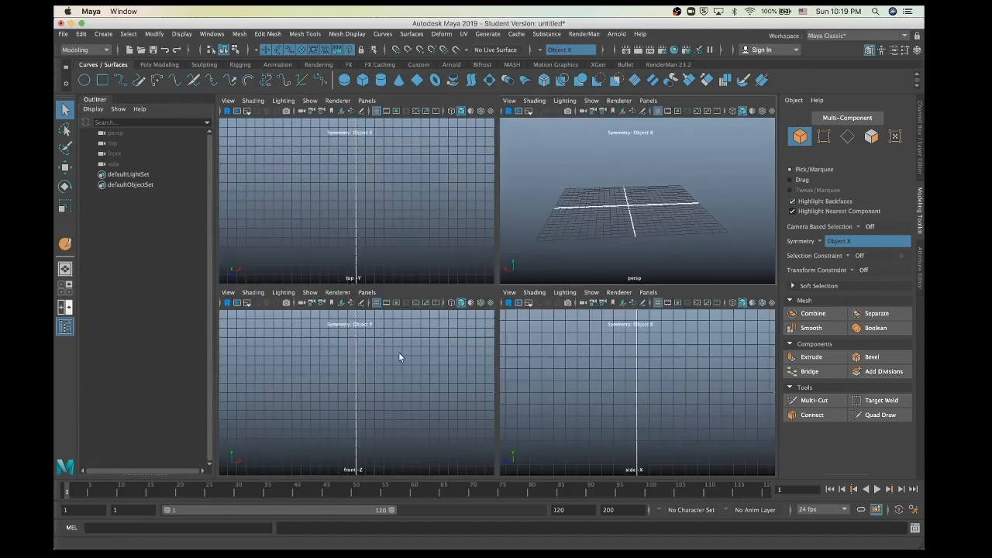
{"action": "key", "text": "space"}
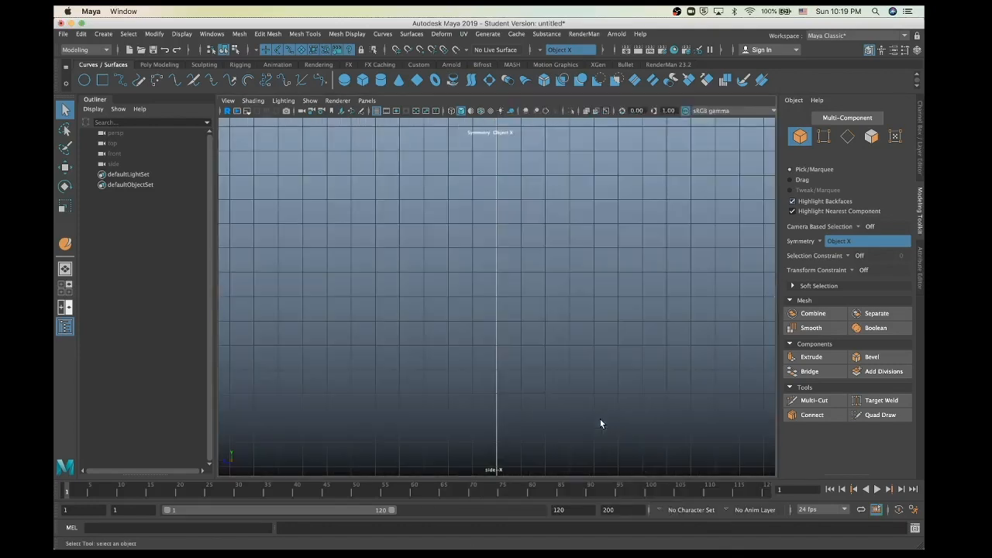
{"action": "scroll", "coordinate": [462, 396], "scroll_direction": "up", "scroll_amount": 5}
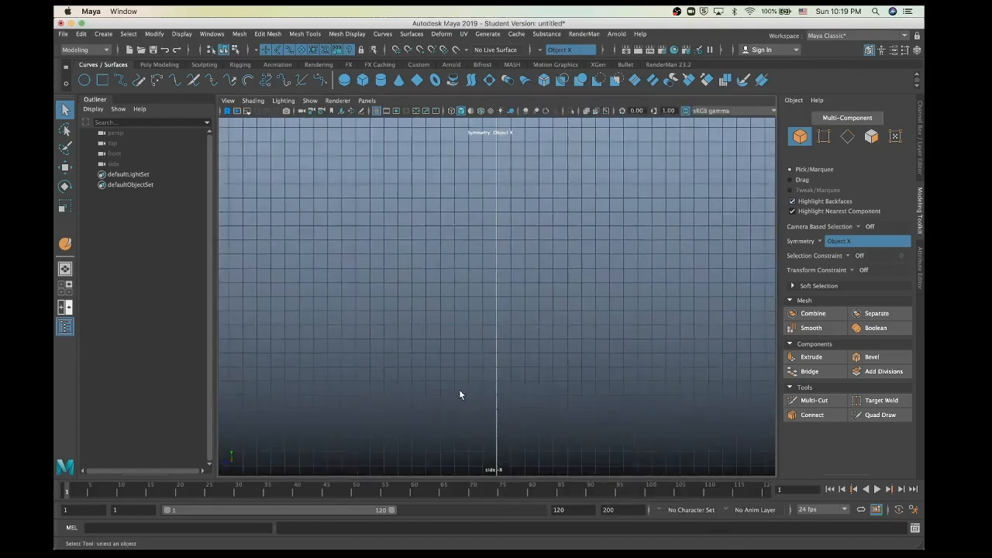
{"action": "scroll", "coordinate": [461, 395], "scroll_direction": "up", "scroll_amount": 2}
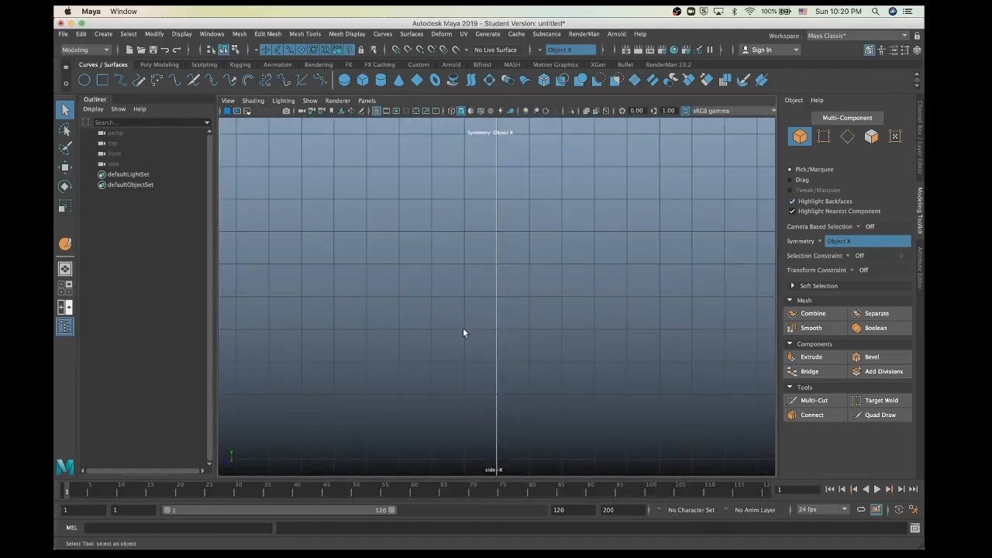
{"action": "key", "text": "space"}
{"action": "key", "text": "space"}
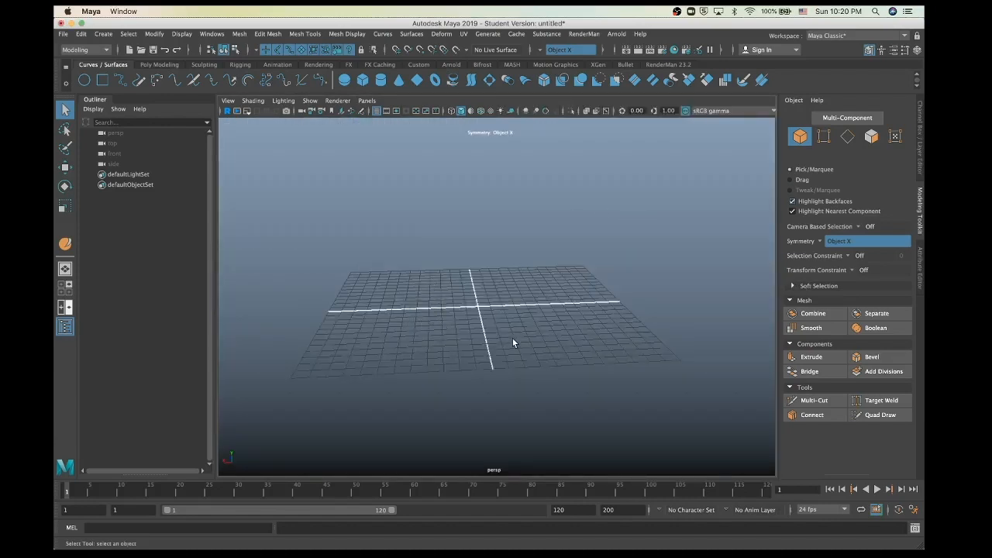
{"action": "left_click_drag", "start_coordinate": [438, 295], "coordinate": [446, 327], "text": "alt"}
{"action": "scroll", "coordinate": [446, 327], "scroll_direction": "up", "scroll_amount": 6}
{"action": "key", "text": "g"}
{"action": "key", "text": "x"}
{"action": "left_click", "coordinate": [446, 252]}
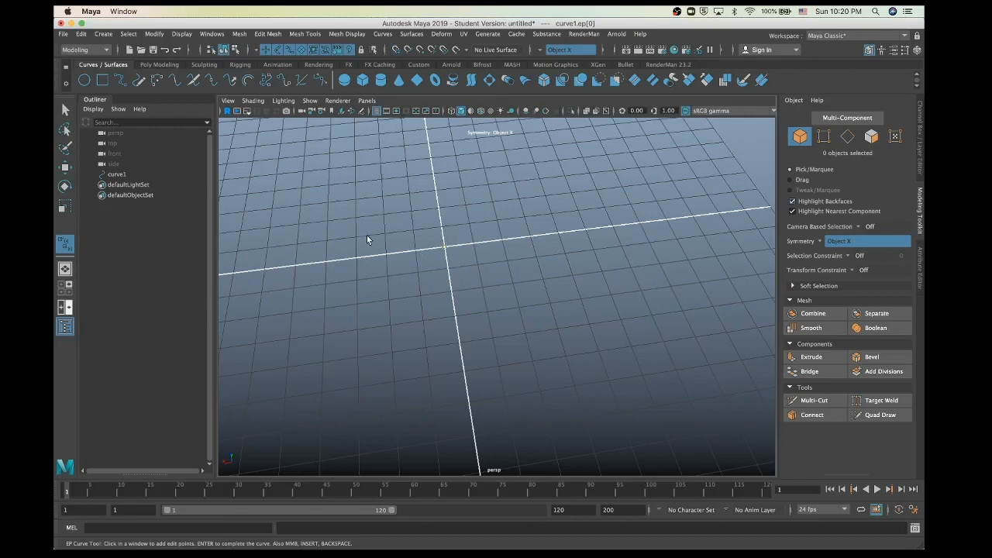
Step: Draw a looping test curve with grid-snapped points going down, right, then back up-left
{"action": "key", "text": "x"}
{"action": "left_click", "coordinate": [412, 229]}
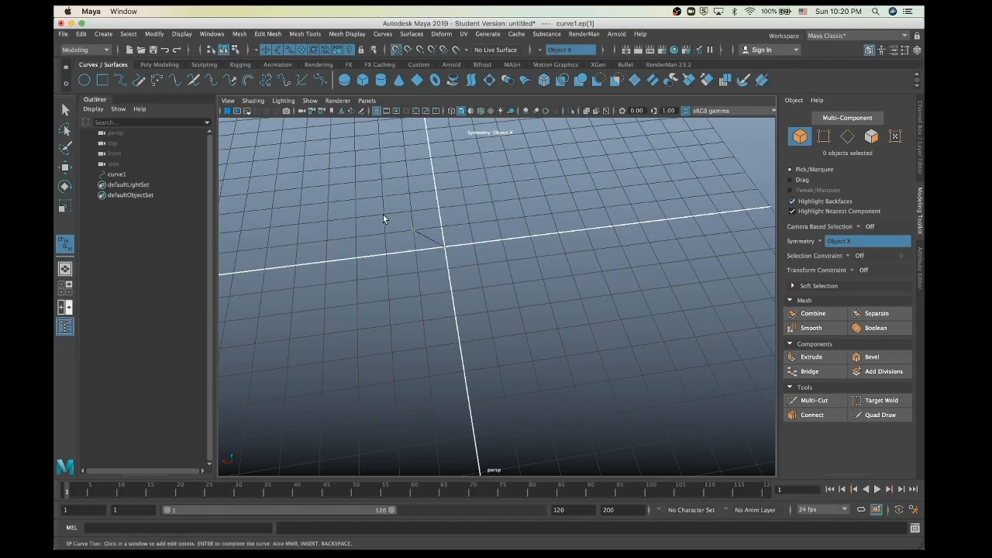
{"action": "left_click", "coordinate": [383, 215]}
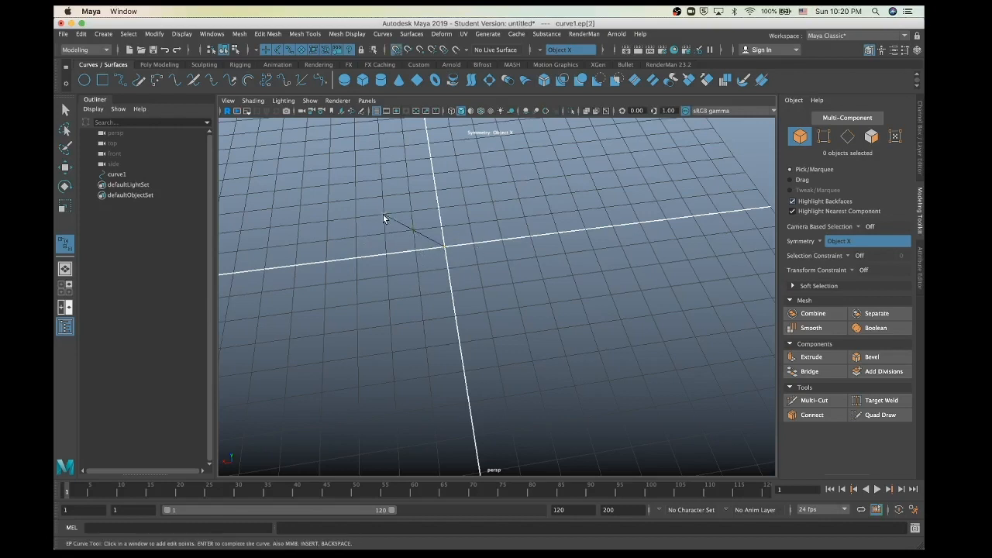
{"action": "left_click", "coordinate": [386, 274]}
{"action": "left_click", "coordinate": [547, 287]}
{"action": "left_click", "coordinate": [585, 235]}
{"action": "left_click", "coordinate": [470, 178]}
{"action": "left_click", "coordinate": [413, 160]}
{"action": "left_click", "coordinate": [345, 155]}
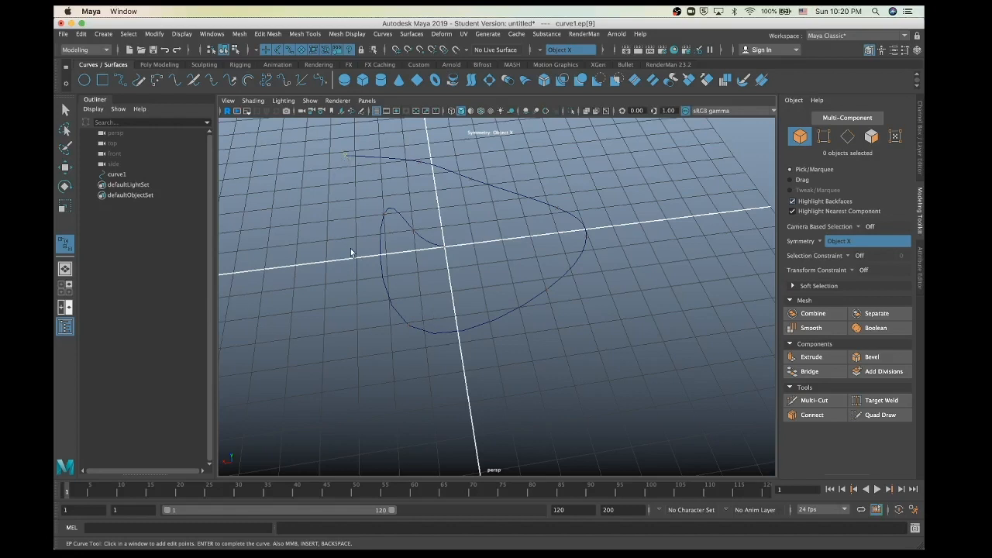
Step: With grid snapping toggled off, add several more points at the curve's end
{"action": "key", "text": "x"}
{"action": "left_click", "coordinate": [327, 186]}
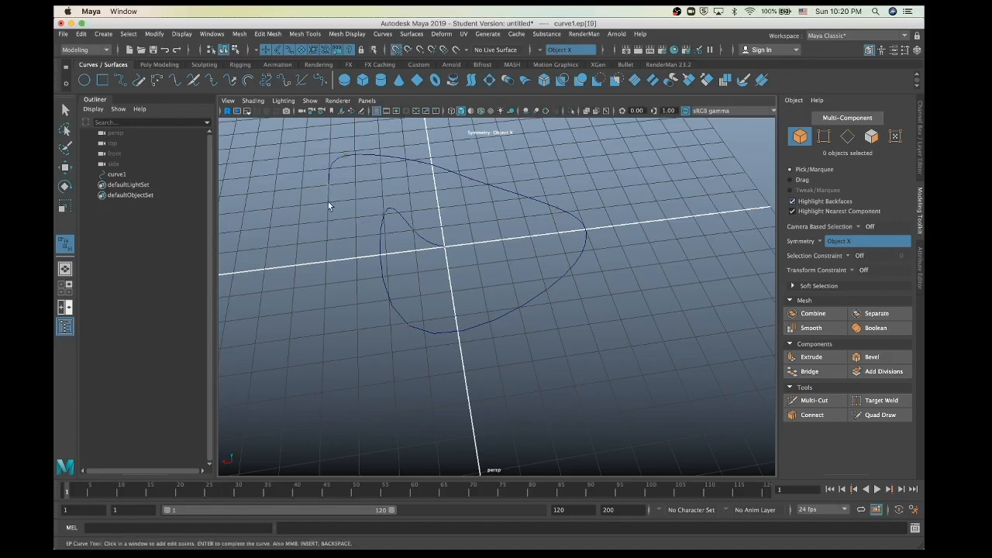
{"action": "left_click", "coordinate": [329, 203]}
{"action": "left_click", "coordinate": [353, 203]}
{"action": "left_click", "coordinate": [355, 201]}
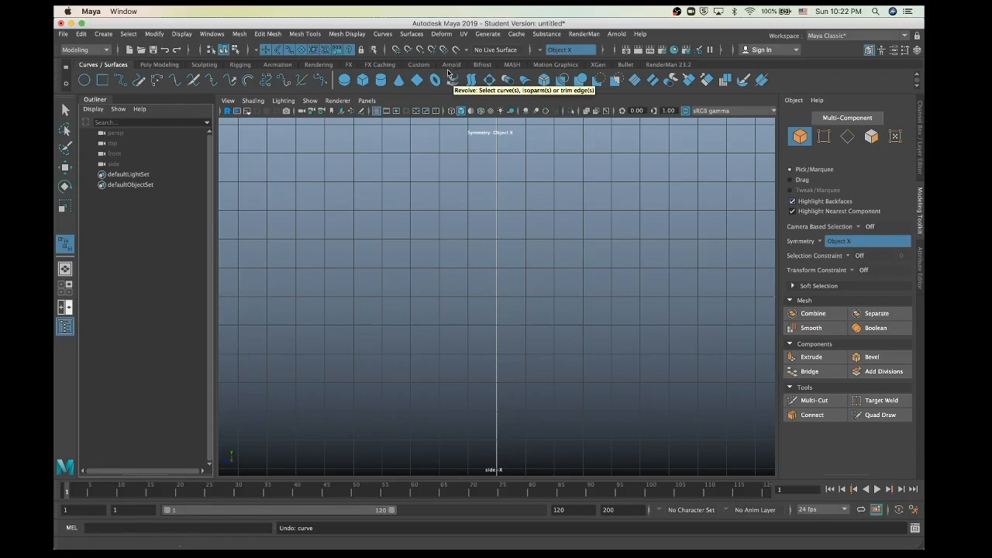
Step: Activate the EP Curve Tool with grid snap and place the first point at the grid centre
{"action": "left_click", "coordinate": [411, 35]}
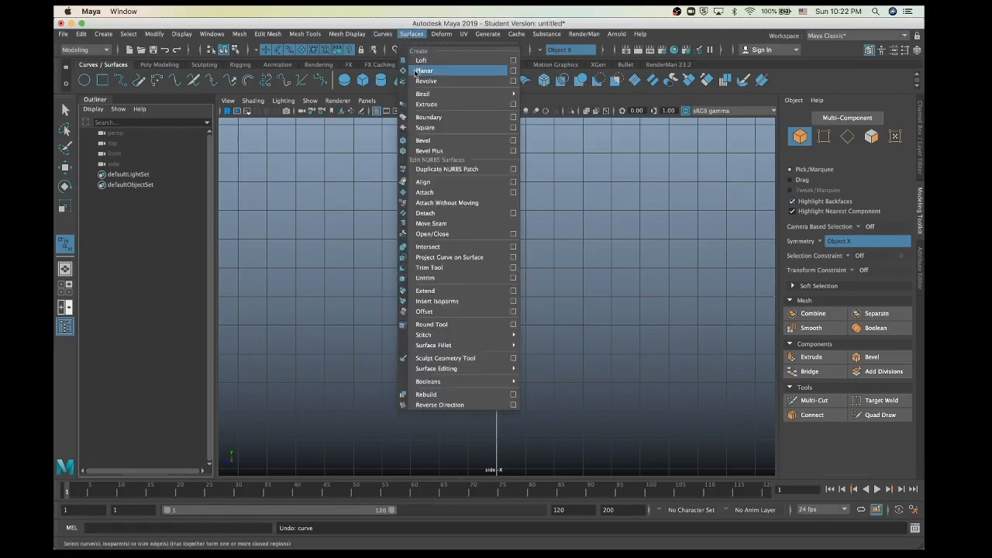
{"action": "left_click", "coordinate": [307, 189]}
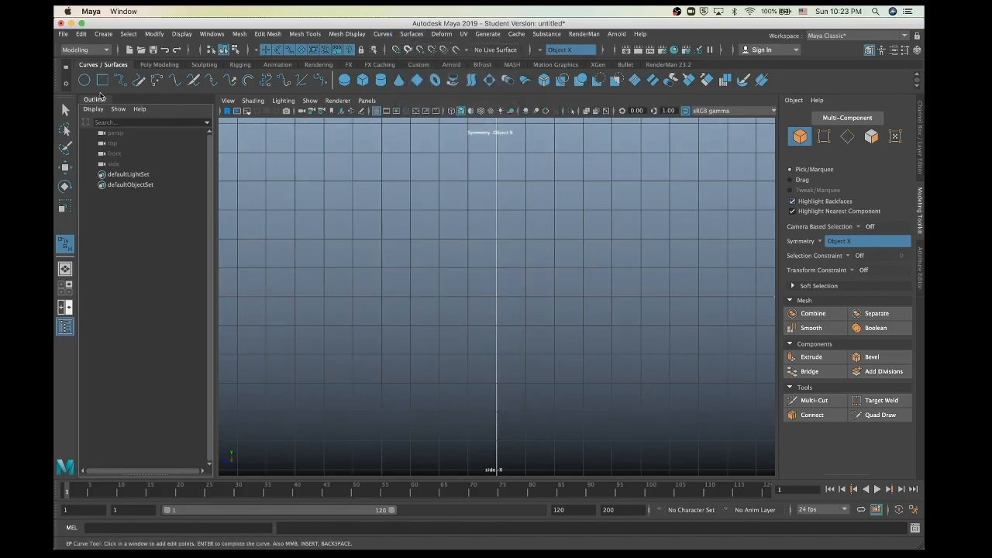
{"action": "left_click", "coordinate": [121, 82]}
{"action": "key", "text": "x"}
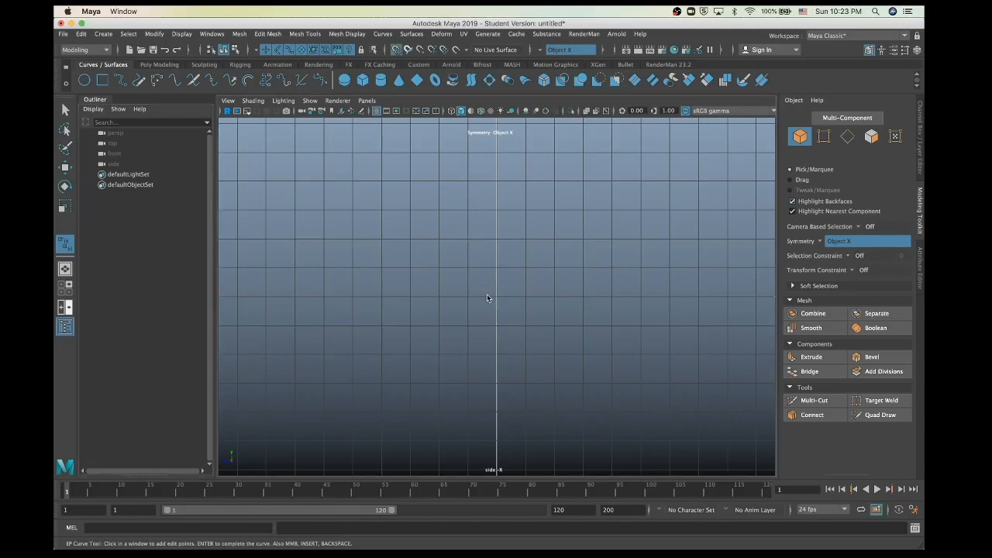
{"action": "left_click", "coordinate": [496, 297]}
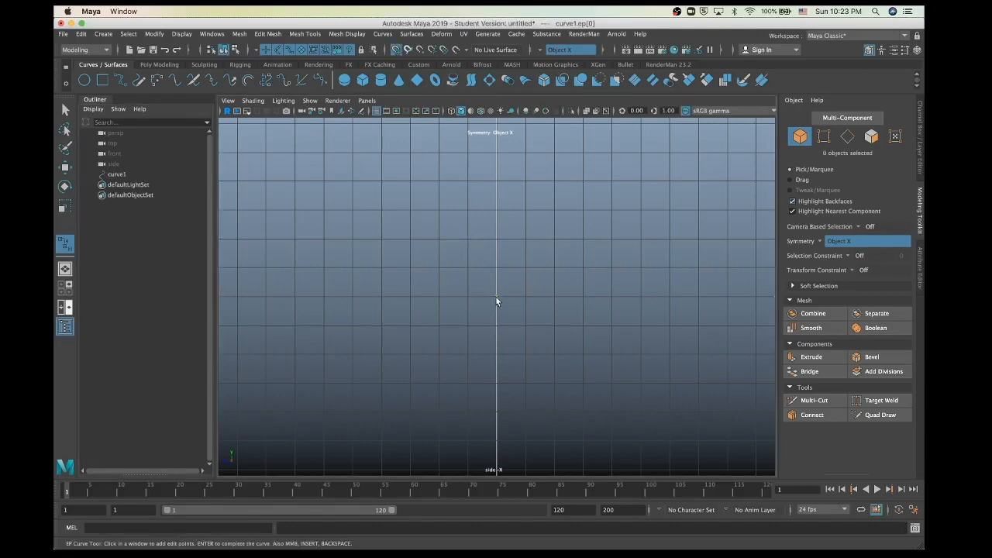
Step: Add points bowing left then rising upward, finish curve1, and return to four views
{"action": "scroll", "coordinate": [500, 309], "scroll_direction": "up", "scroll_amount": 2}
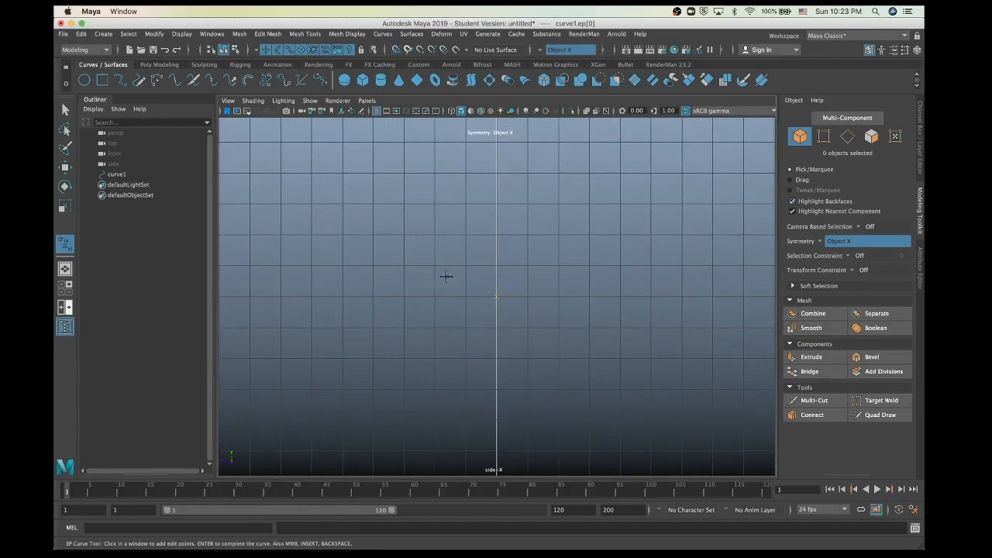
{"action": "left_click", "coordinate": [453, 287]}
{"action": "left_click", "coordinate": [425, 254]}
{"action": "left_click", "coordinate": [427, 223]}
{"action": "left_click", "coordinate": [437, 193]}
{"action": "left_click", "coordinate": [468, 155]}
{"action": "scroll", "coordinate": [481, 141], "scroll_direction": "down", "scroll_amount": 3}
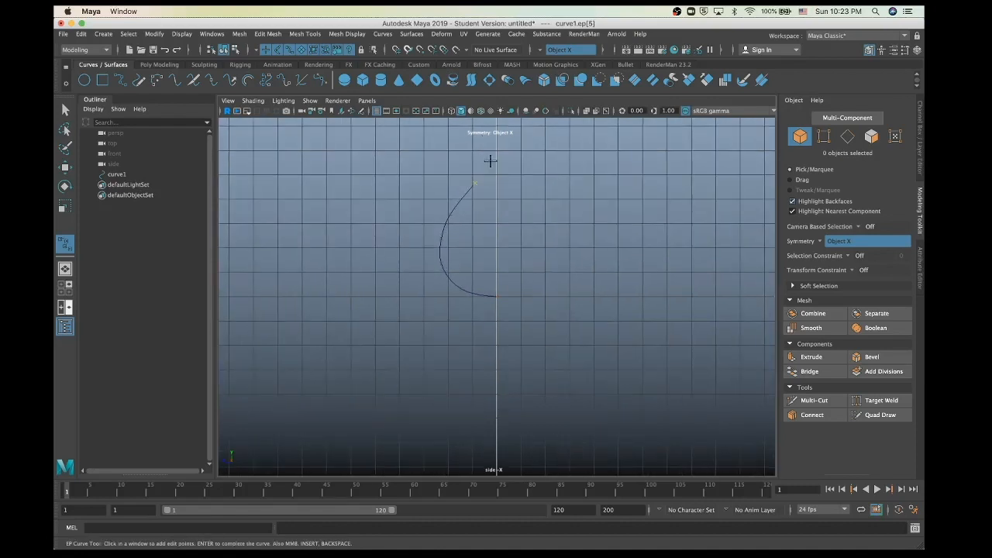
{"action": "left_click", "coordinate": [490, 161]}
{"action": "left_click", "coordinate": [490, 149]}
{"action": "scroll", "coordinate": [502, 332], "scroll_direction": "down", "scroll_amount": 2}
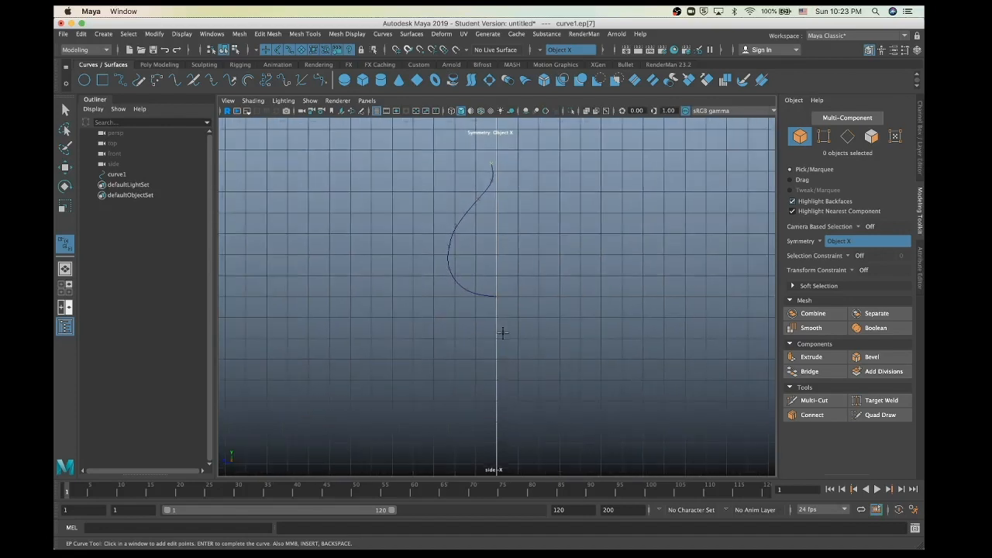
{"action": "left_click", "coordinate": [65, 109]}
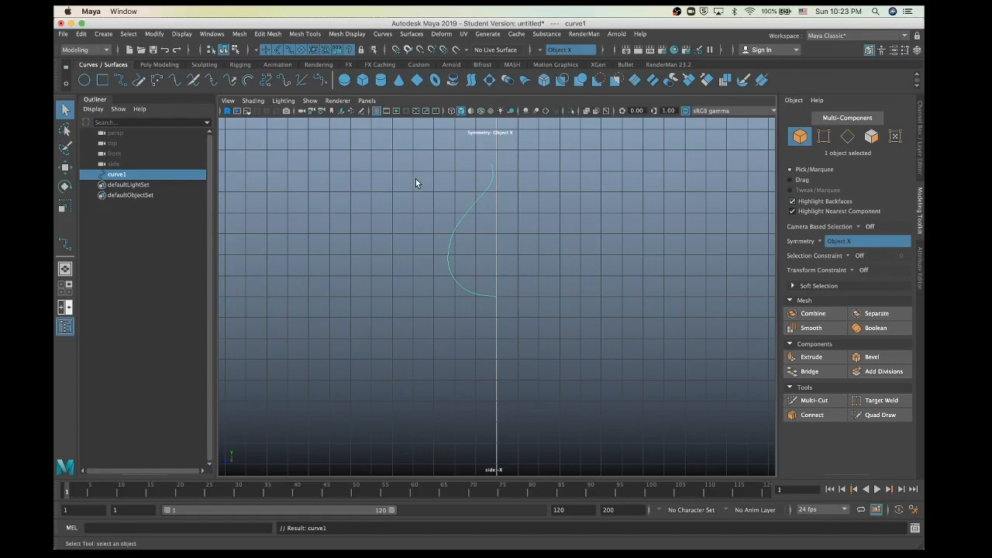
{"action": "key", "text": "space"}
{"action": "key", "text": "space"}
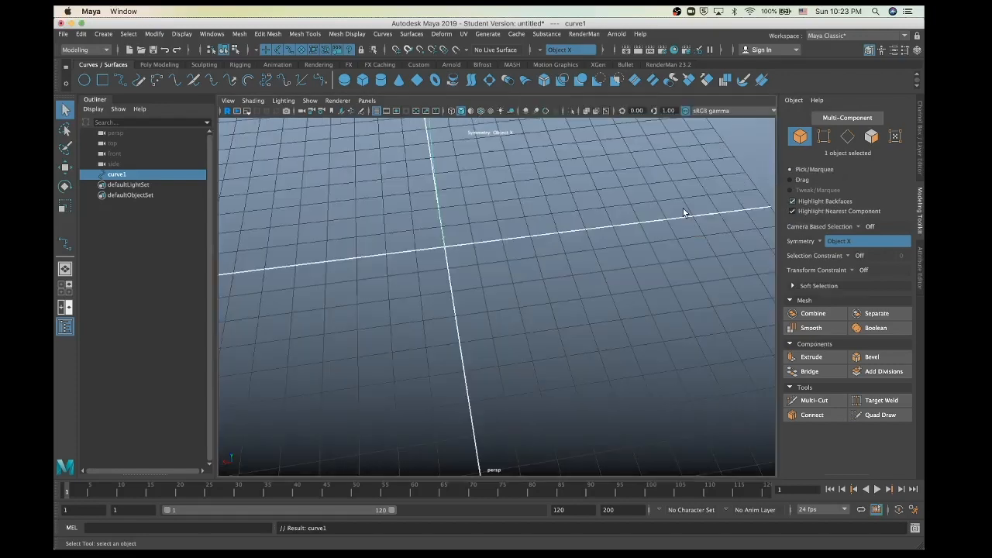
Step: Revolve curve1 into the bottle-shaped revolvedSurface1, then reselect it from a lower viewing angle
{"action": "scroll", "coordinate": [461, 321], "scroll_direction": "down", "scroll_amount": 3}
{"action": "left_click_drag", "start_coordinate": [460, 321], "coordinate": [462, 326], "text": "alt"}
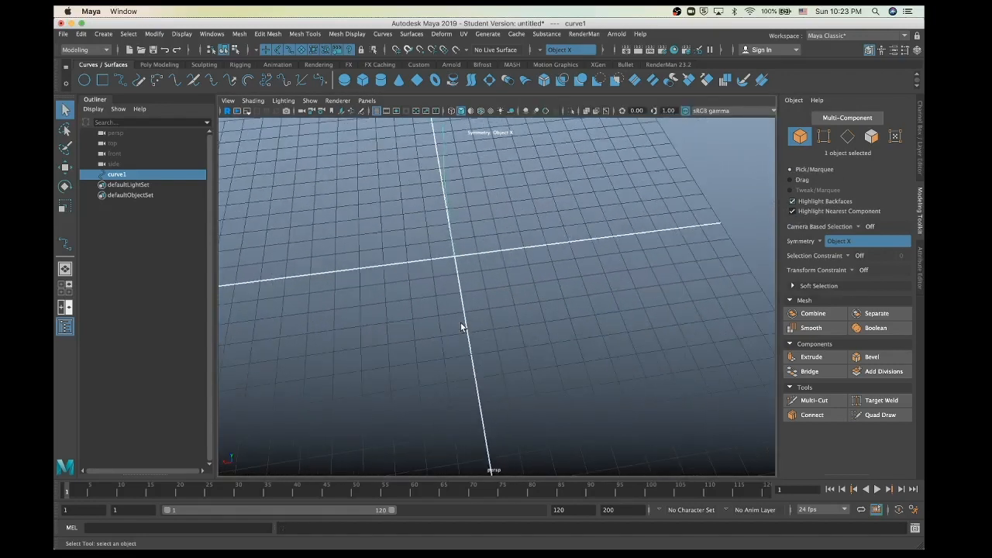
{"action": "left_click_drag", "start_coordinate": [398, 348], "coordinate": [348, 325], "text": "alt"}
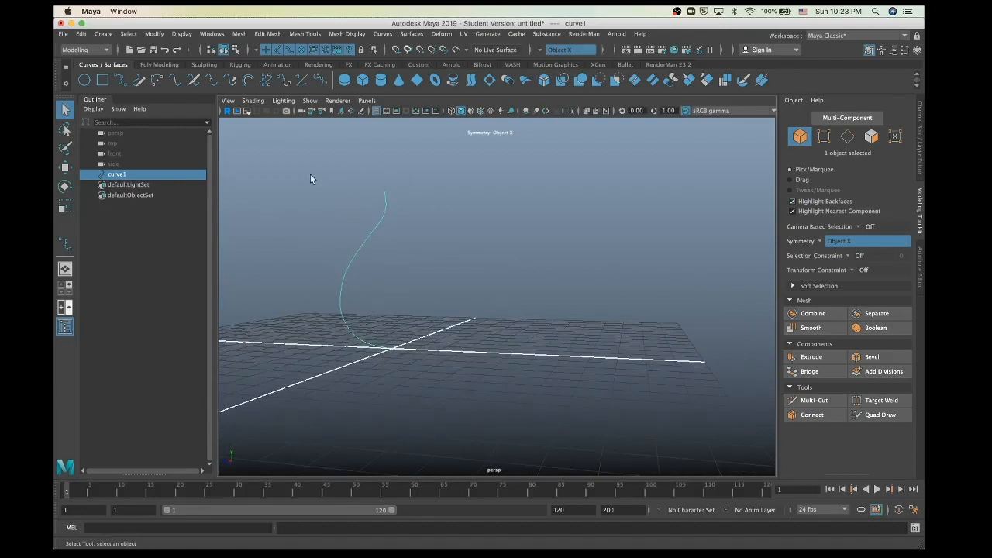
{"action": "left_click", "coordinate": [453, 80]}
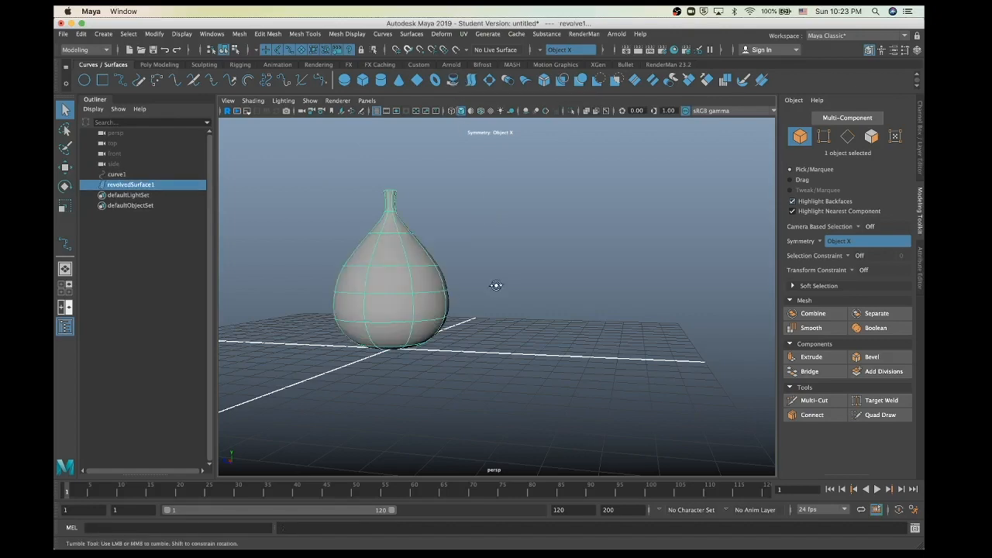
{"action": "left_click_drag", "start_coordinate": [496, 283], "coordinate": [481, 334], "text": "alt"}
{"action": "mouse_move", "coordinate": [480, 335]}
{"action": "right_mouse_down", "text": "alt"}
{"action": "mouse_move", "coordinate": [469, 329]}
{"action": "mouse_move", "coordinate": [477, 329]}
{"action": "right_mouse_up", "text": "alt"}
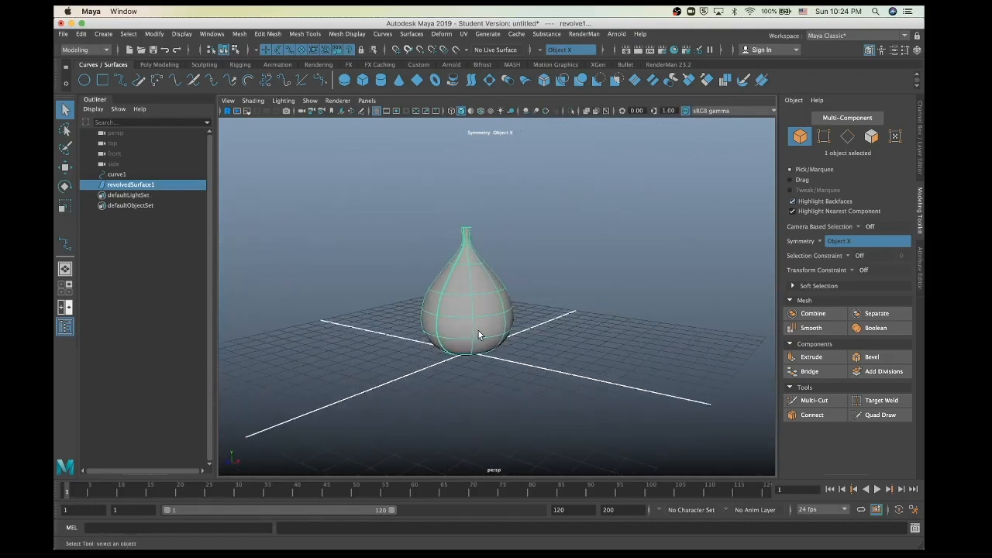
{"action": "left_click_drag", "start_coordinate": [478, 329], "coordinate": [387, 333], "text": "alt"}
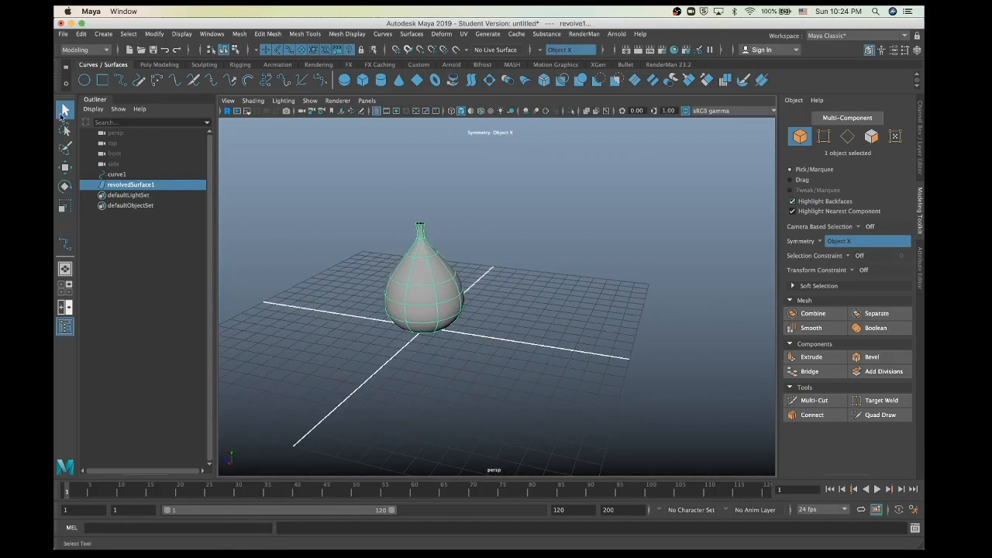
{"action": "left_click", "coordinate": [313, 319]}
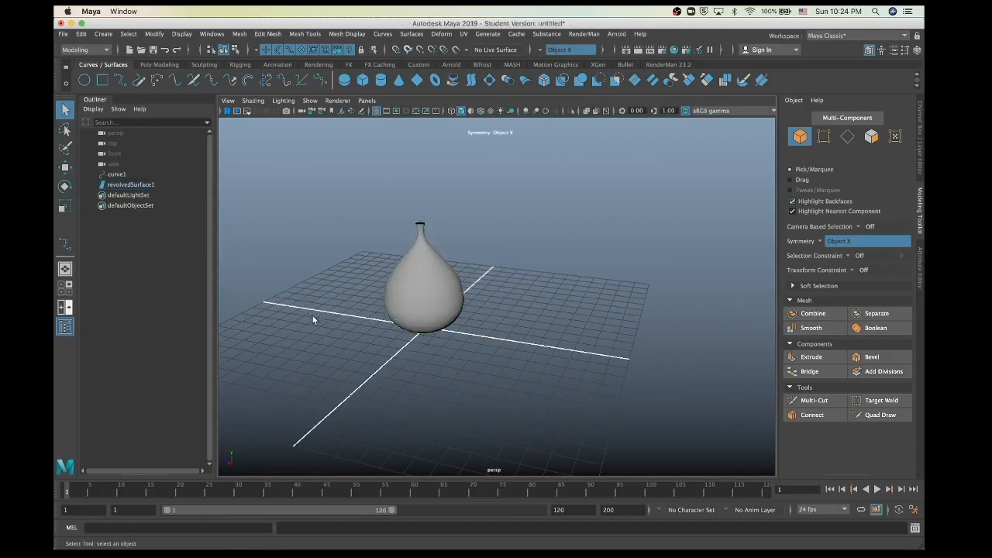
{"action": "left_click", "coordinate": [410, 318]}
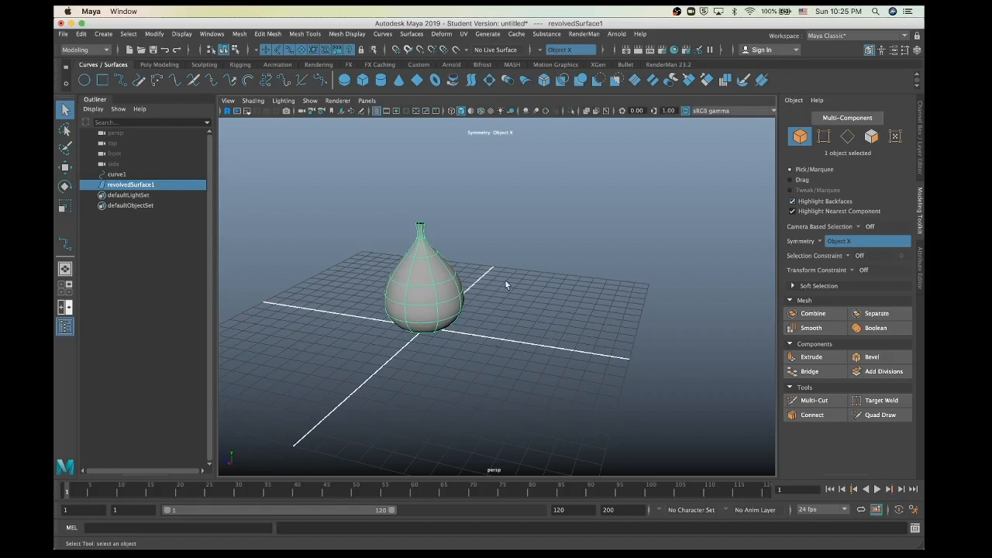
Step: Turn on the live RenderMan viewport render and display the RenderMan 23.2 shelf
{"action": "left_click", "coordinate": [226, 112]}
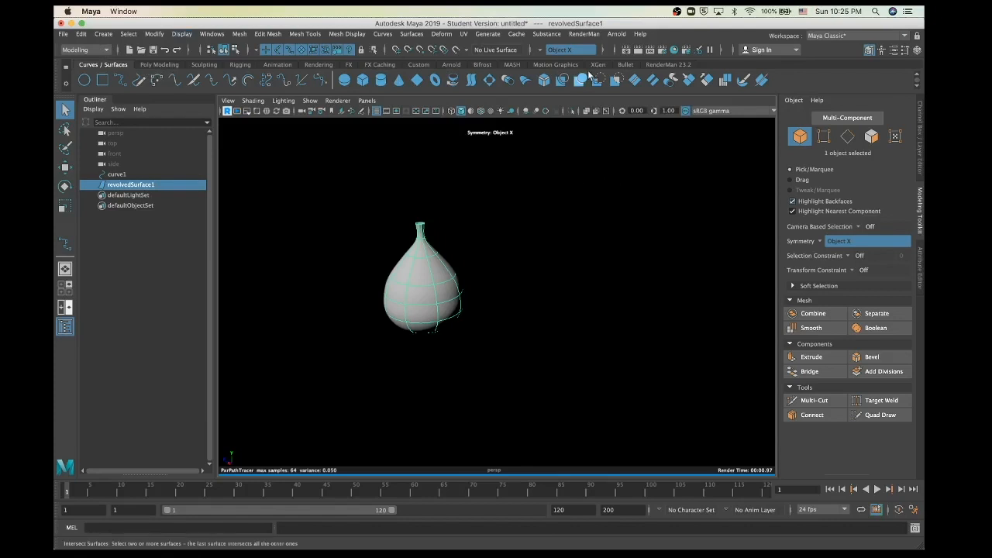
{"action": "left_click", "coordinate": [666, 65]}
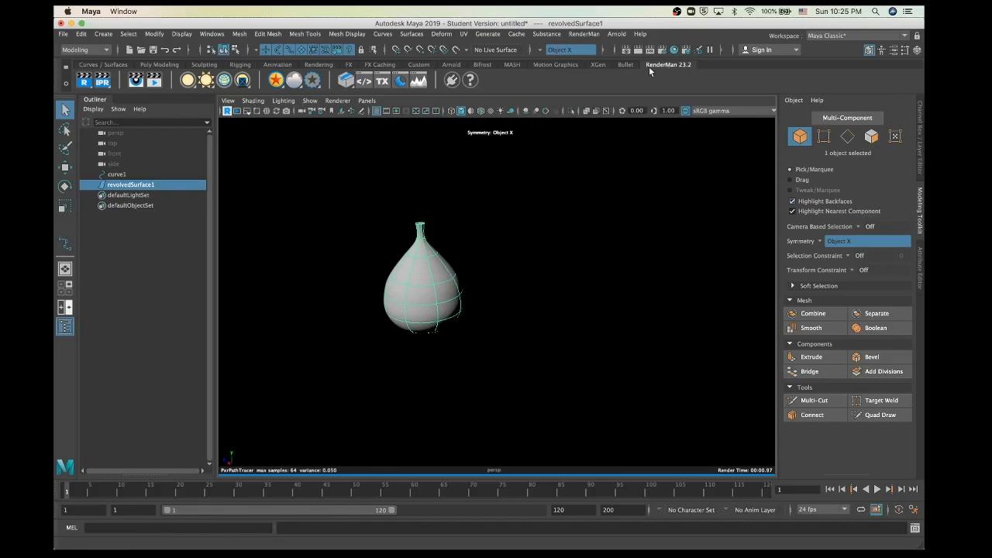
Step: Assign the light-red-paint preset from the RenderMan Preset Browser to the selected vase
{"action": "left_click", "coordinate": [400, 80]}
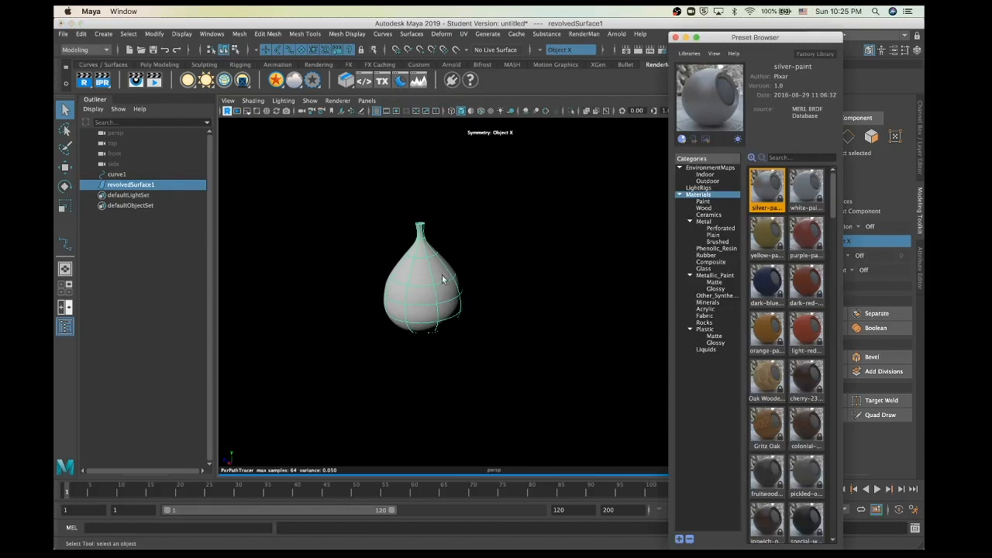
{"action": "scroll", "coordinate": [796, 383], "scroll_direction": "down", "scroll_amount": 1}
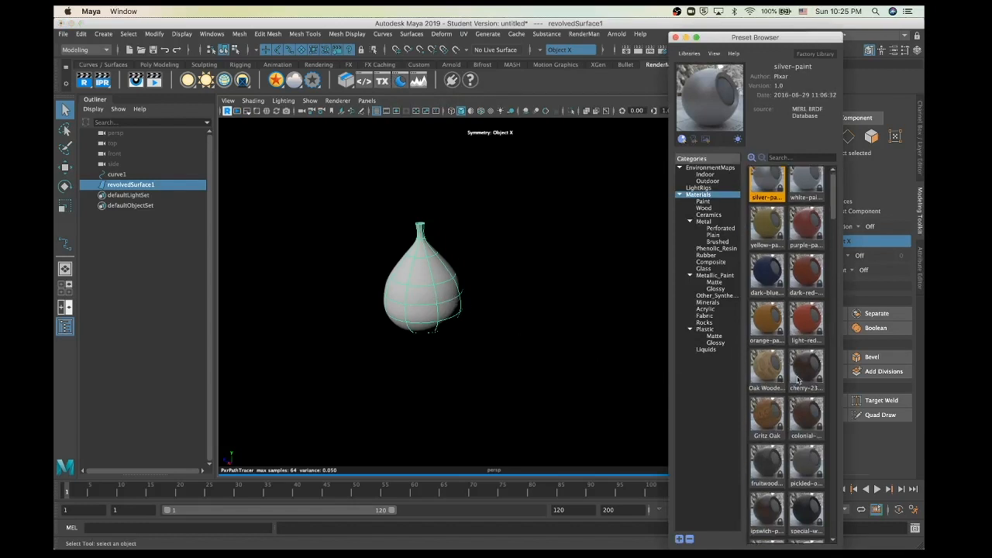
{"action": "left_click", "coordinate": [814, 321]}
{"action": "right_click", "coordinate": [814, 321]}
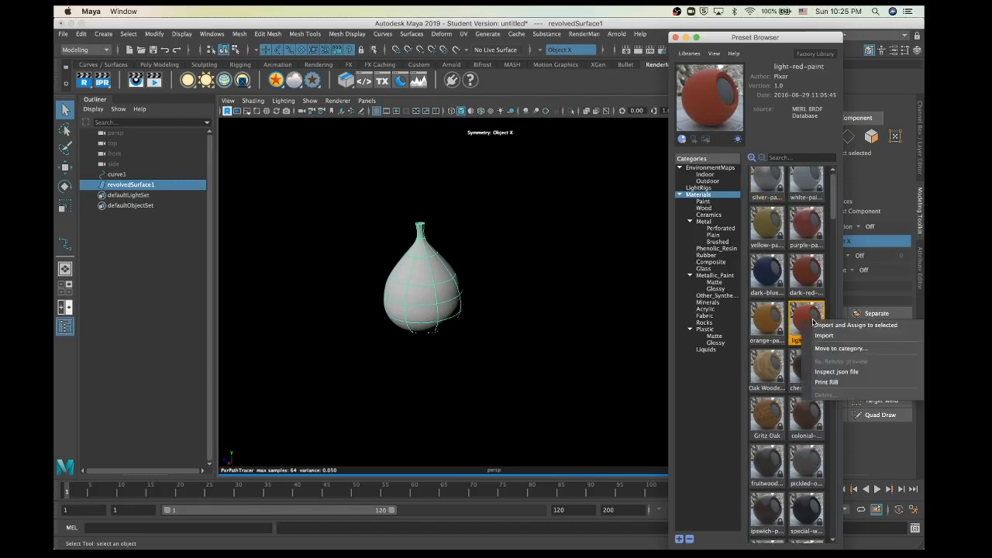
{"action": "left_click", "coordinate": [826, 326]}
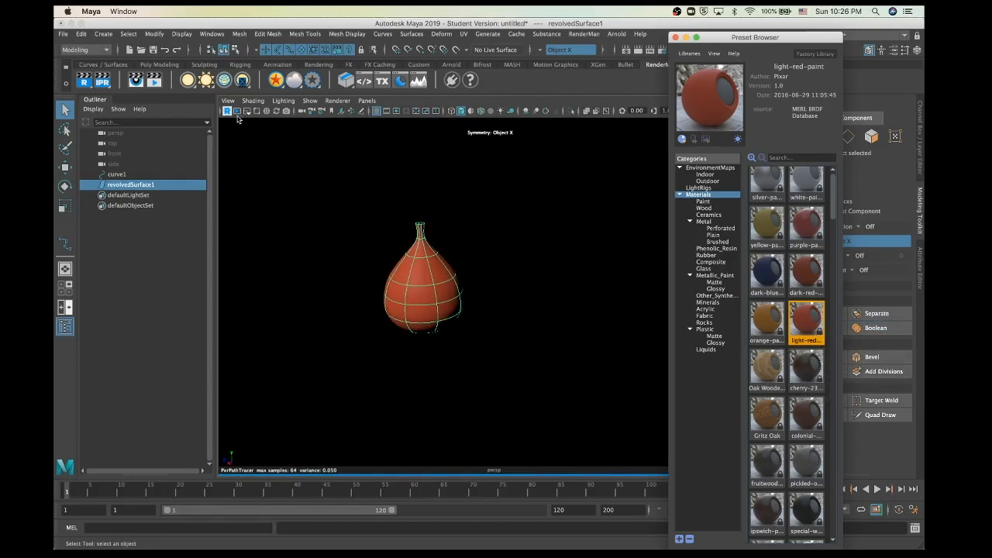
Step: Add a PxrDomeLight to the scene and start a RenderMan render
{"action": "left_click", "coordinate": [288, 103]}
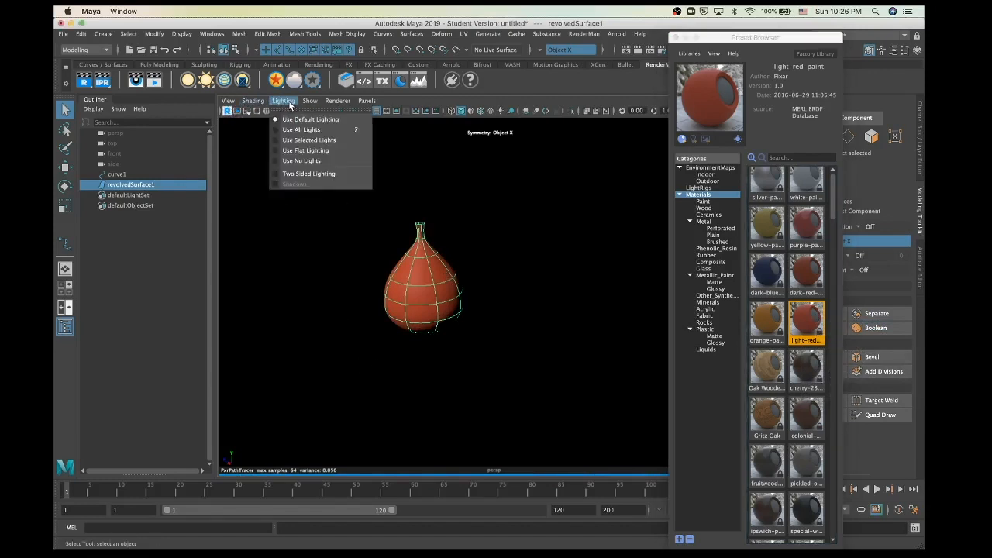
{"action": "left_click", "coordinate": [212, 145]}
{"action": "left_click", "coordinate": [205, 81]}
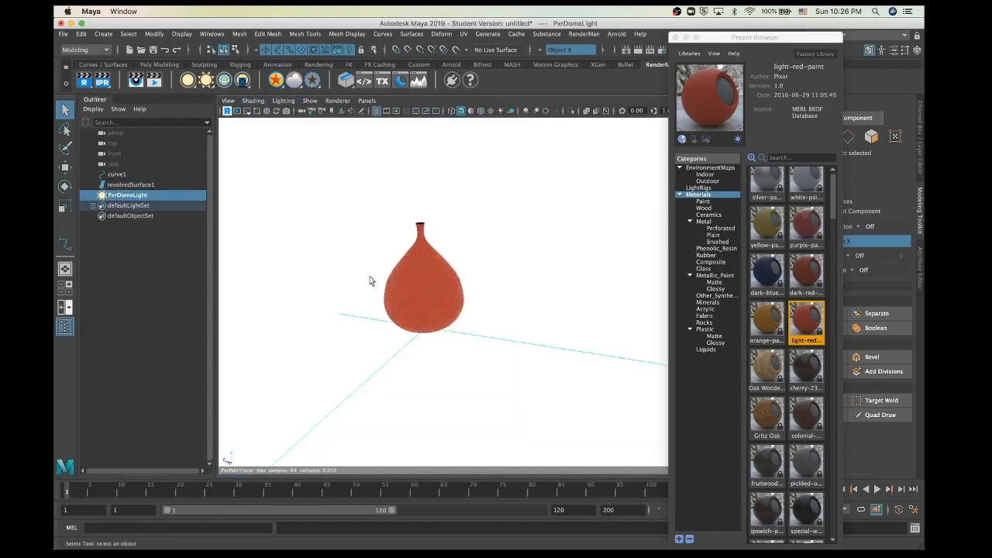
{"action": "scroll", "coordinate": [372, 284], "scroll_direction": "up", "scroll_amount": 3}
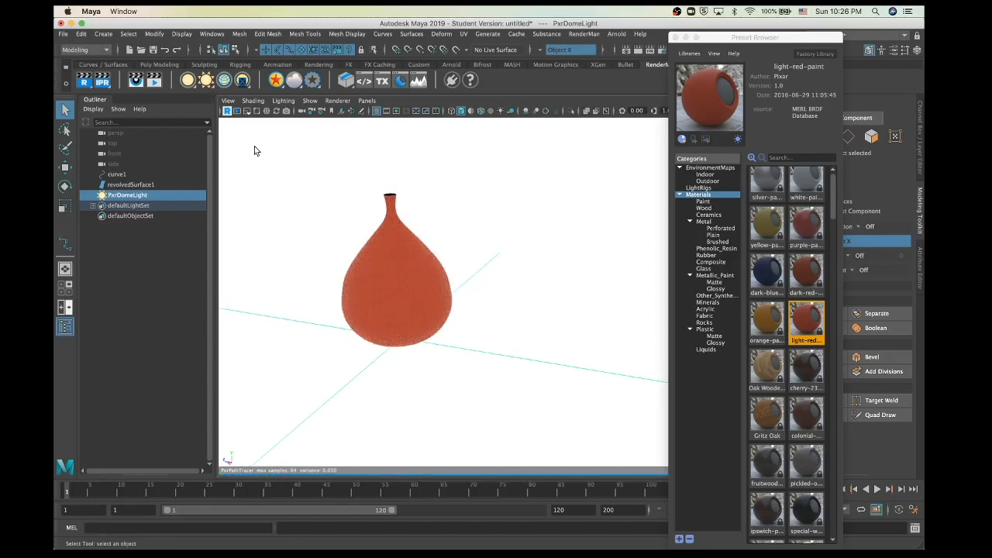
{"action": "left_click", "coordinate": [102, 82]}
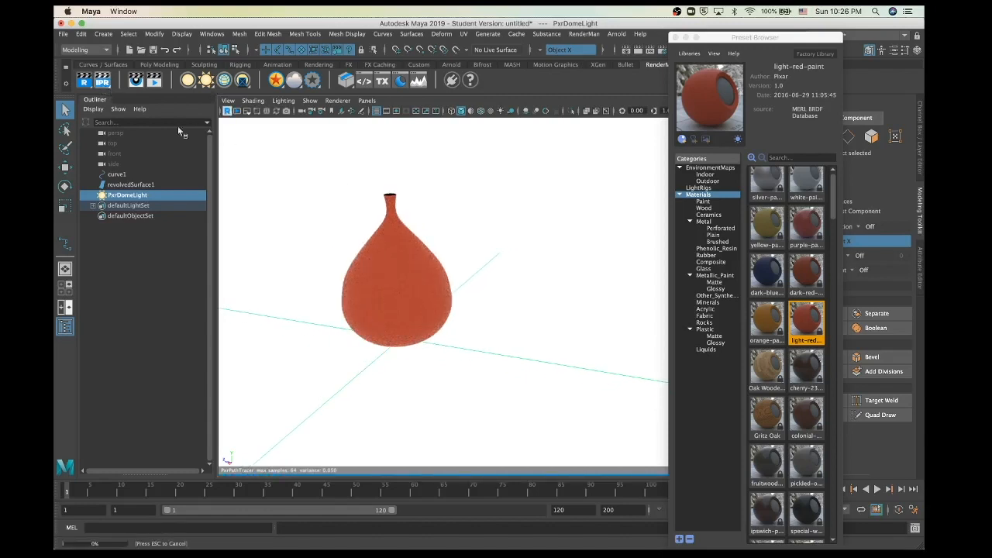
Step: Close the preset browser, zoom around the rendered vase image, then close the it viewer, dismissing its save prompt
{"action": "left_click", "coordinate": [674, 37]}
{"action": "mouse_move", "coordinate": [520, 547]}
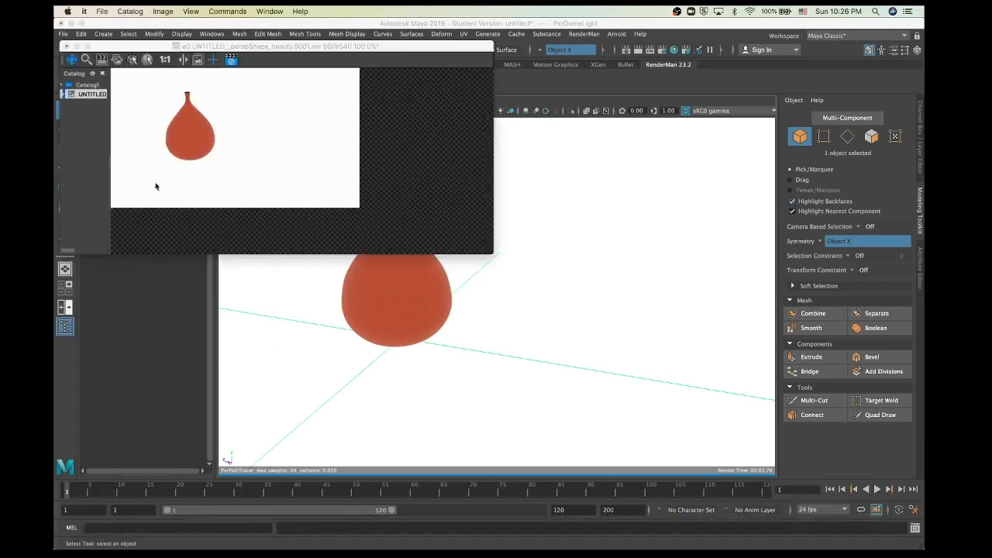
{"action": "scroll", "coordinate": [155, 184], "scroll_direction": "down", "scroll_amount": 2}
{"action": "scroll", "coordinate": [155, 184], "scroll_direction": "up", "scroll_amount": 3}
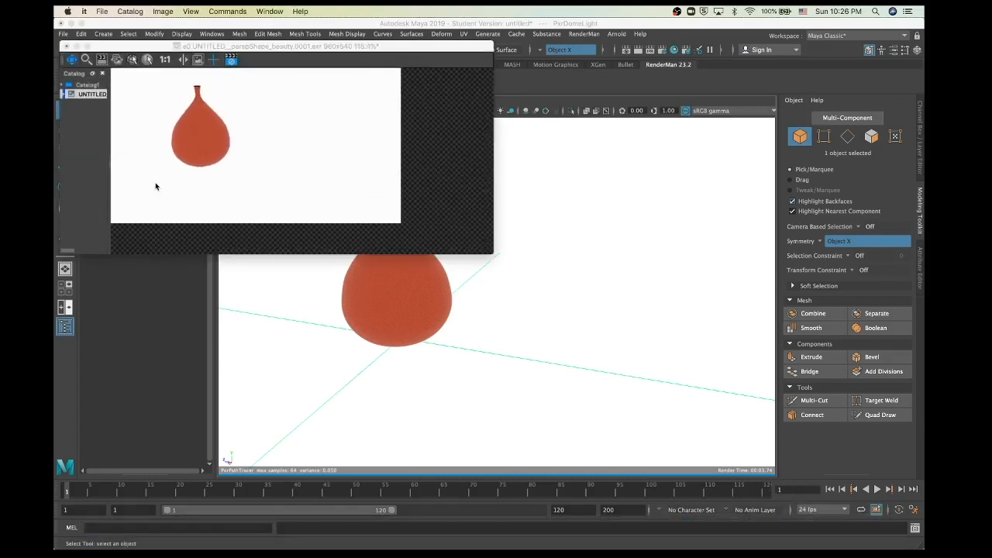
{"action": "scroll", "coordinate": [155, 186], "scroll_direction": "down", "scroll_amount": 1}
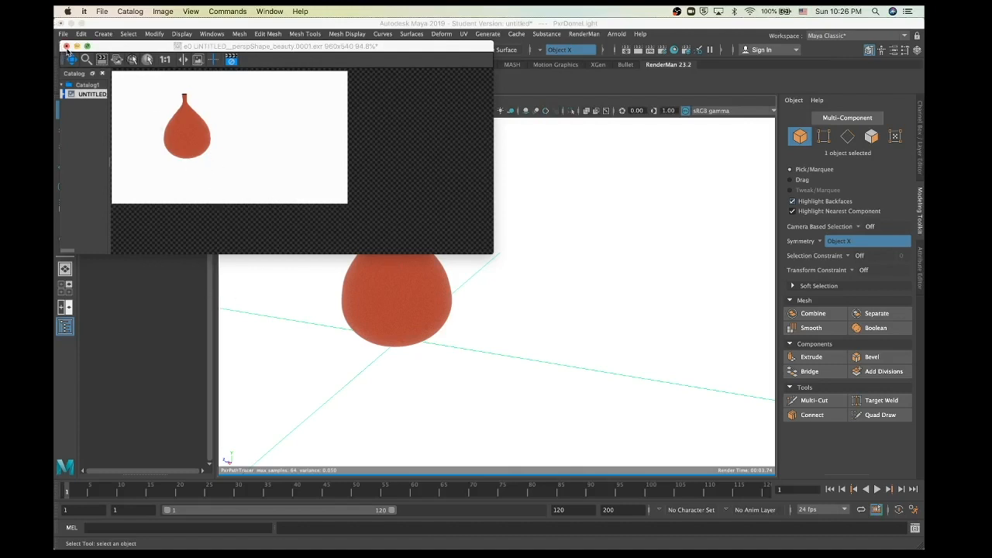
{"action": "left_click", "coordinate": [67, 48]}
{"action": "left_click", "coordinate": [473, 294]}
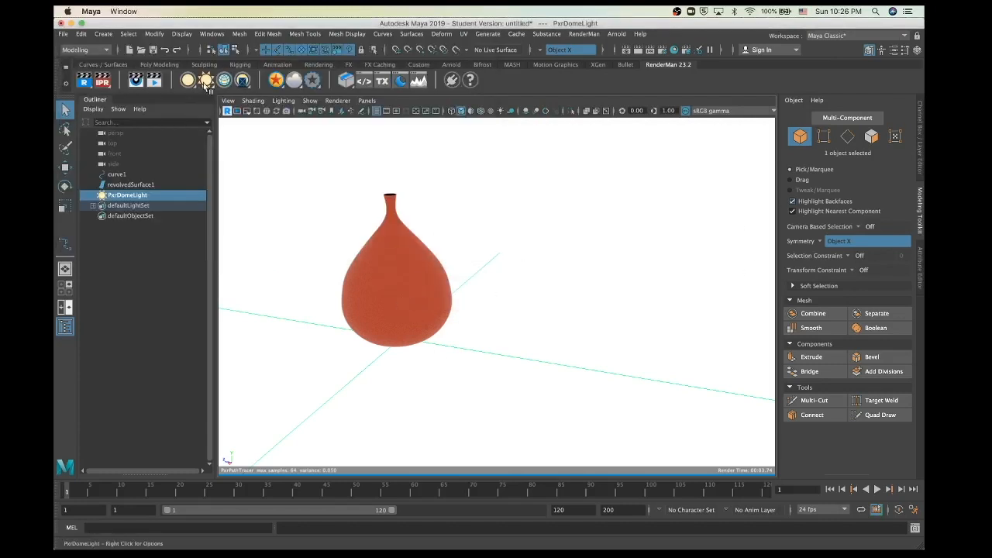
Step: Stop the RenderMan viewport render, delete the PxrDomeLight, and reselect the grey vase
{"action": "left_click", "coordinate": [228, 111]}
{"action": "scroll", "coordinate": [425, 364], "scroll_direction": "down", "scroll_amount": 5}
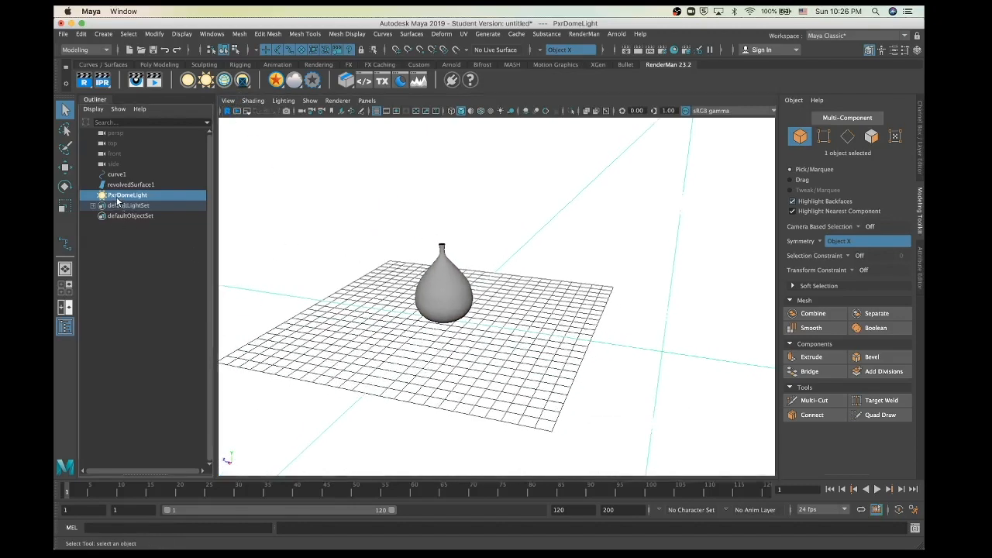
{"action": "key", "text": "Delete"}
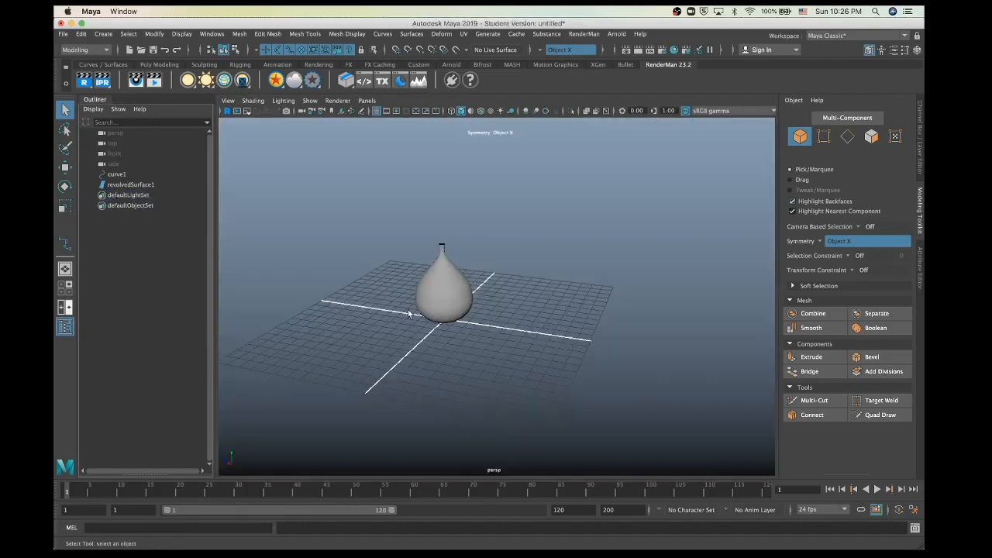
{"action": "scroll", "coordinate": [408, 309], "scroll_direction": "up", "scroll_amount": 3}
{"action": "mouse_move", "coordinate": [407, 309]}
{"action": "left_mouse_down", "text": "alt"}
{"action": "mouse_move", "coordinate": [443, 297]}
{"action": "mouse_move", "coordinate": [365, 289]}
{"action": "mouse_move", "coordinate": [420, 319]}
{"action": "left_mouse_up", "text": "alt"}
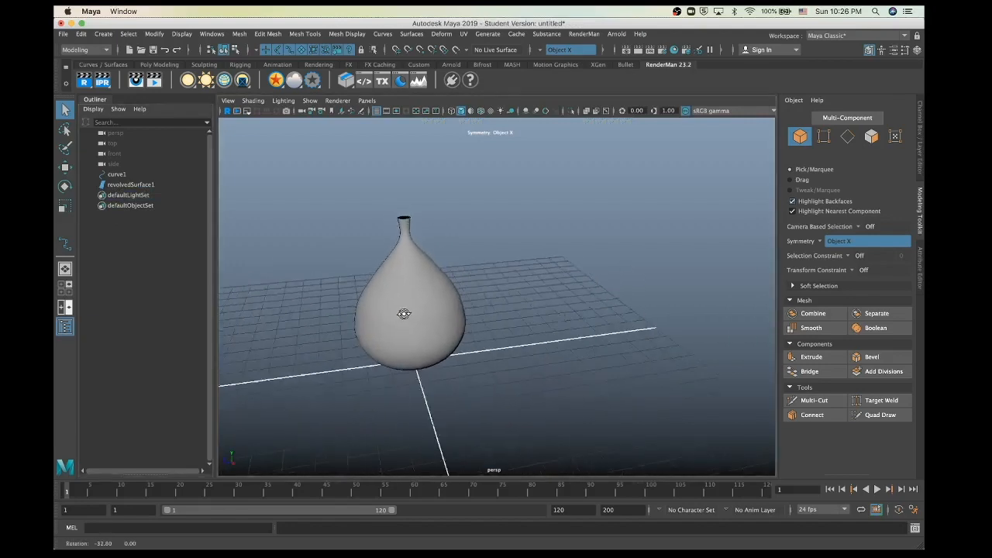
{"action": "left_click", "coordinate": [393, 289]}
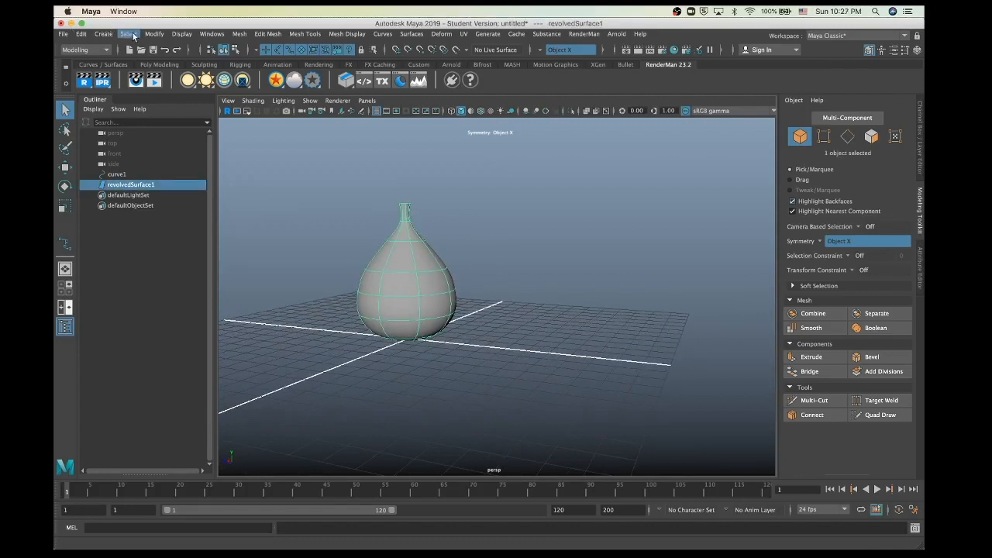
Step: Convert the vase to polygons with reset default settings, creating nurbsToPoly1, then close the options
{"action": "left_click", "coordinate": [155, 34]}
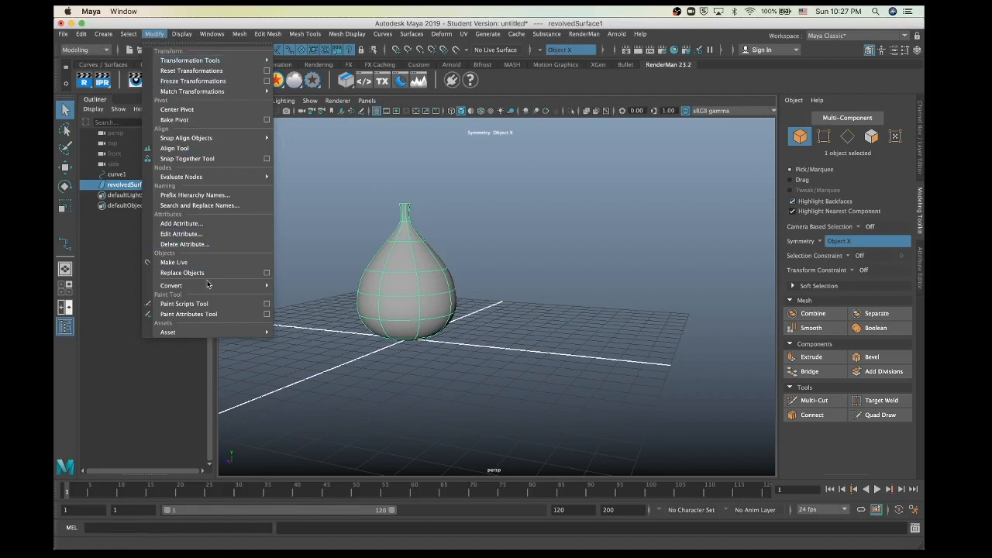
{"action": "mouse_move", "coordinate": [207, 285]}
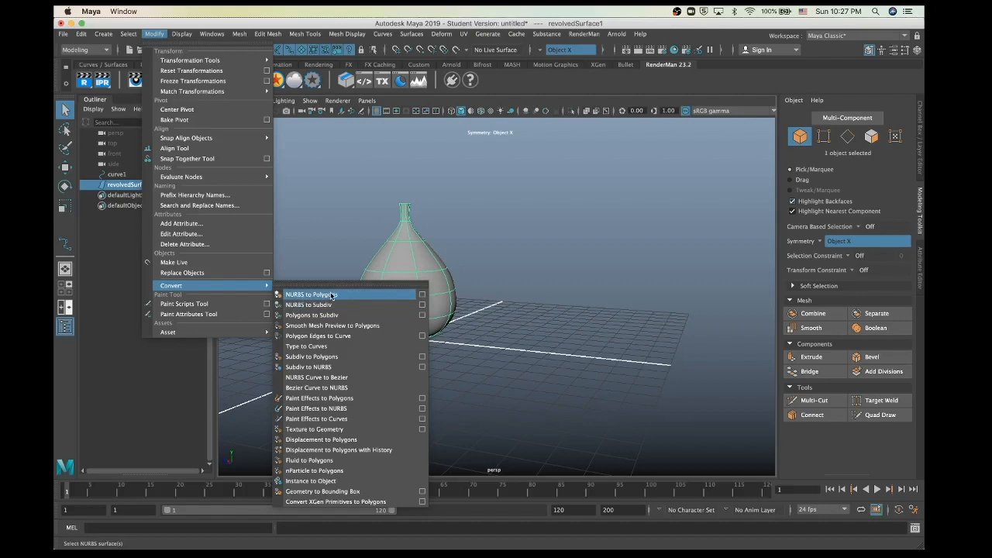
{"action": "left_click", "coordinate": [421, 294]}
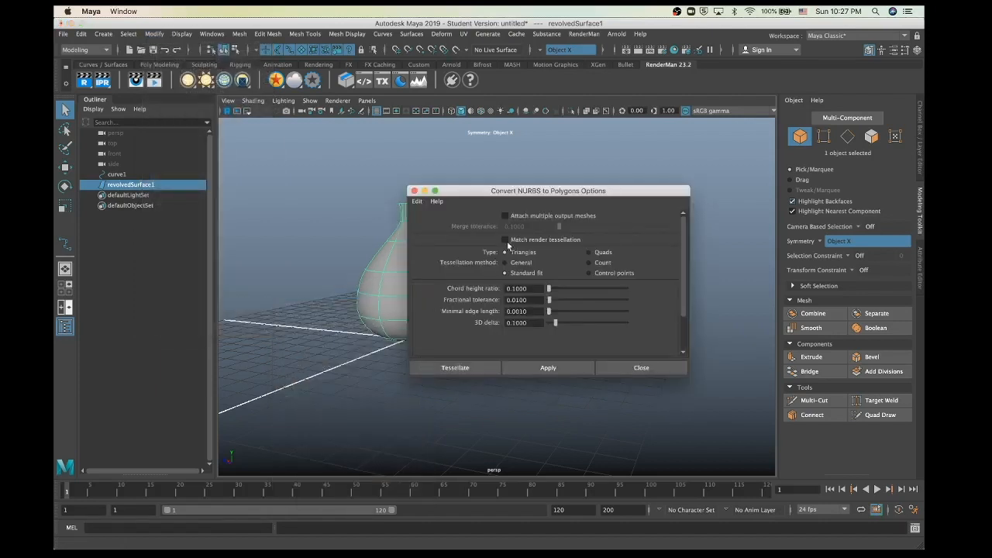
{"action": "left_click", "coordinate": [417, 201]}
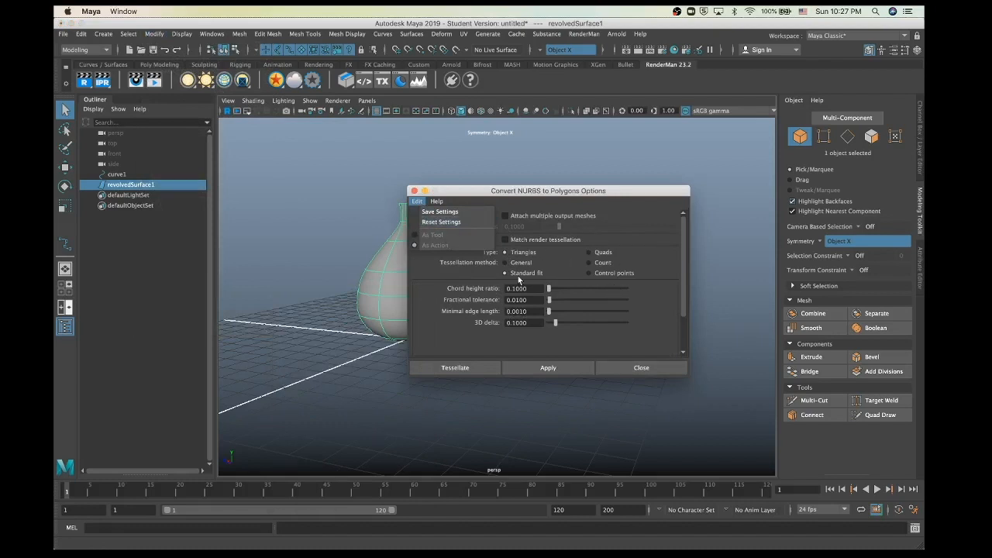
{"action": "left_click", "coordinate": [434, 223]}
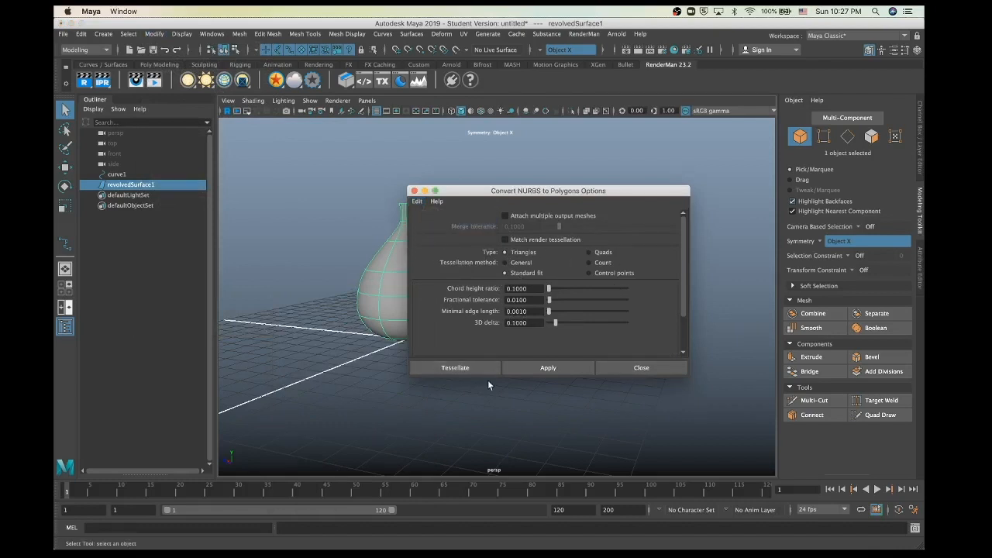
{"action": "left_click", "coordinate": [535, 368]}
{"action": "left_click", "coordinate": [335, 408]}
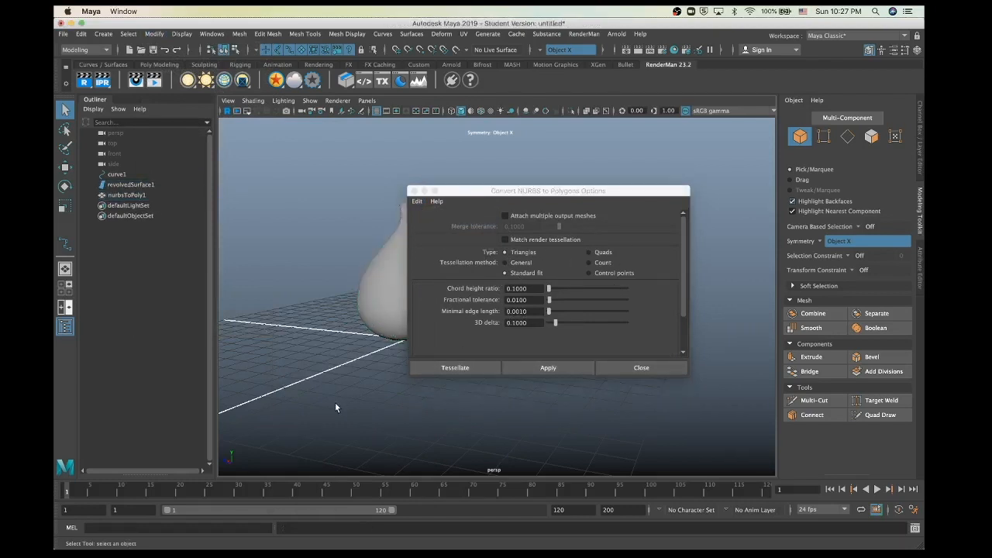
{"action": "left_click", "coordinate": [414, 191]}
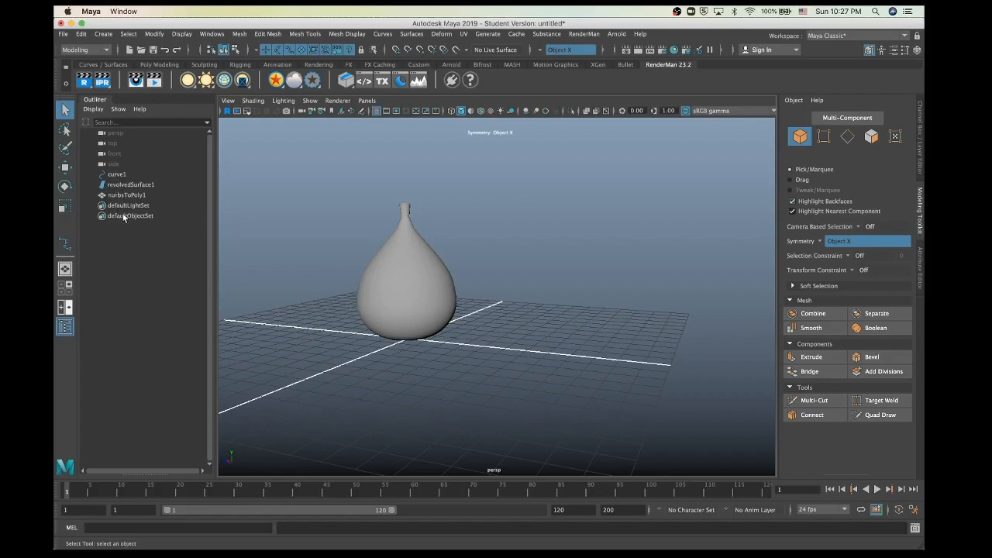
Step: Delete curve1 and revolvedSurface1 from the Outliner
{"action": "left_click", "coordinate": [116, 176]}
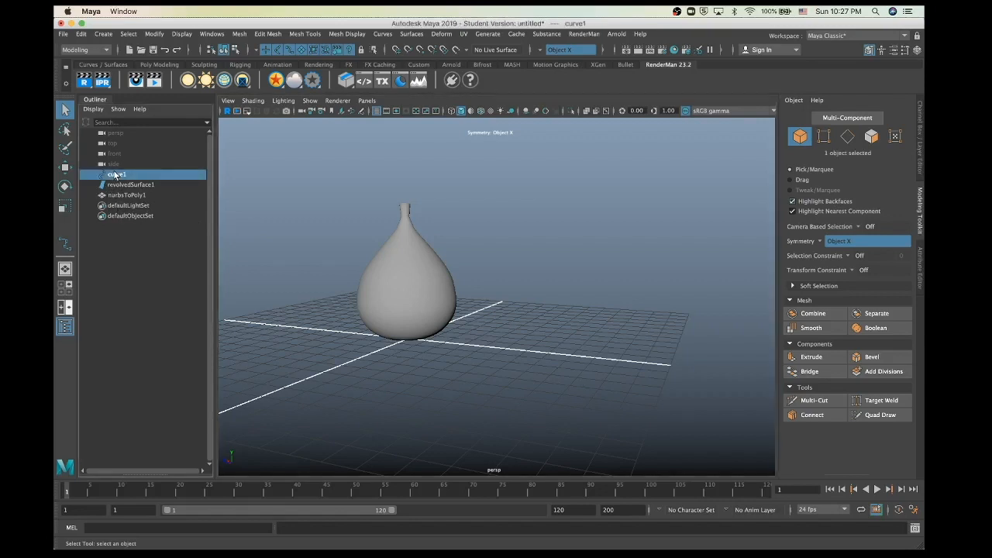
{"action": "key", "text": "Delete"}
{"action": "left_click", "coordinate": [116, 178]}
{"action": "key", "text": "Delete"}
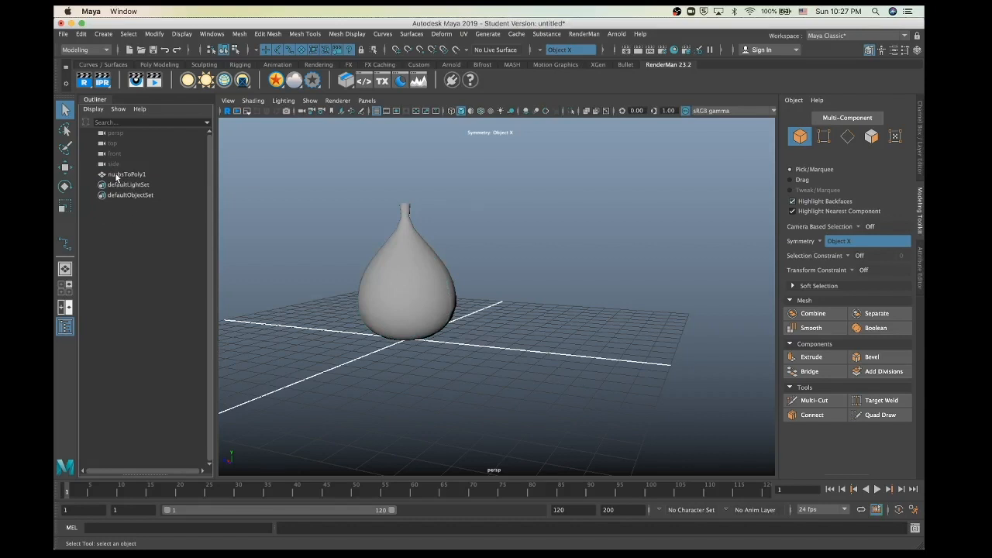
Step: Select nurbsToPoly1 and tumble around the remaining polygon vase
{"action": "left_click", "coordinate": [117, 175]}
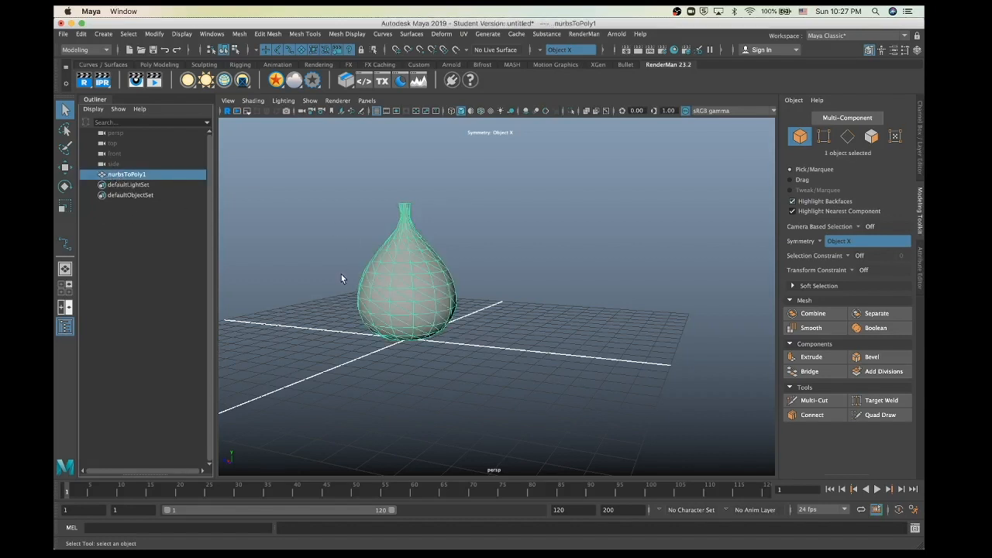
{"action": "left_click_drag", "start_coordinate": [320, 317], "coordinate": [393, 311], "text": "alt"}
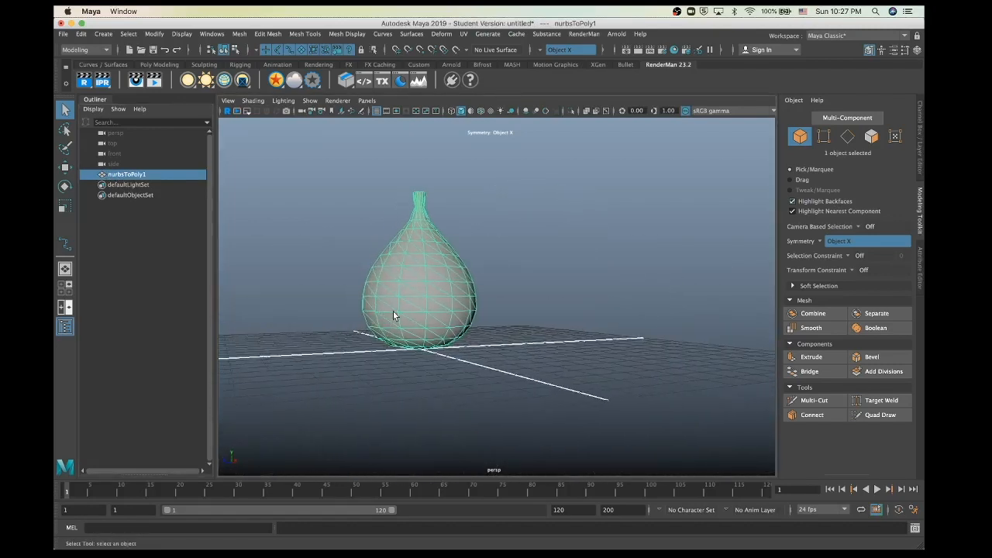
{"action": "left_click_drag", "start_coordinate": [468, 303], "coordinate": [441, 310], "text": "alt"}
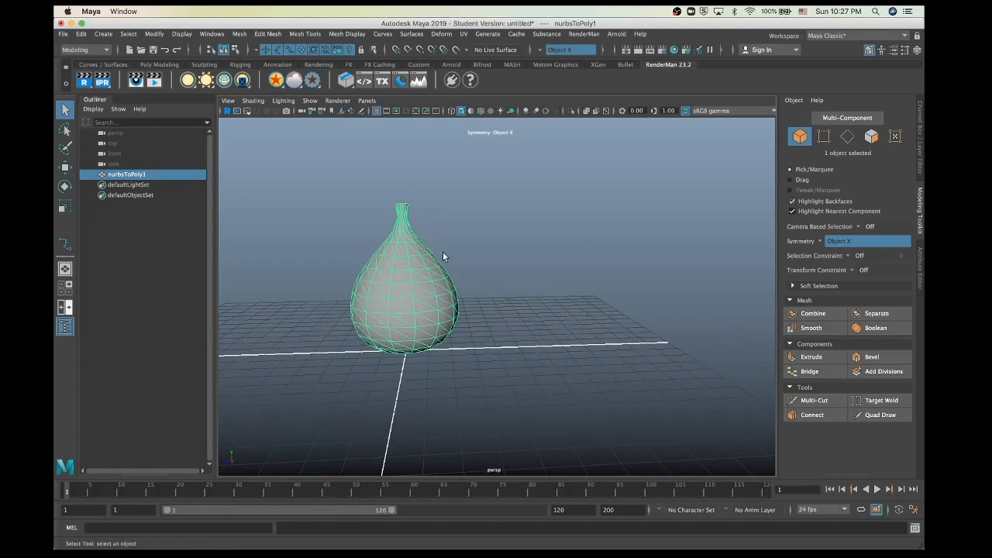
{"action": "left_click", "coordinate": [799, 136]}
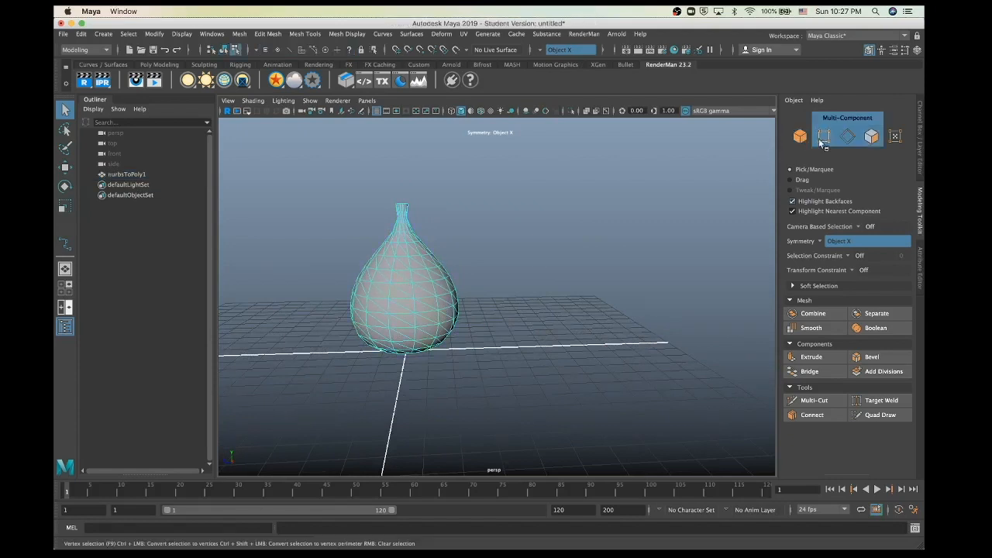
{"action": "left_click", "coordinate": [872, 137]}
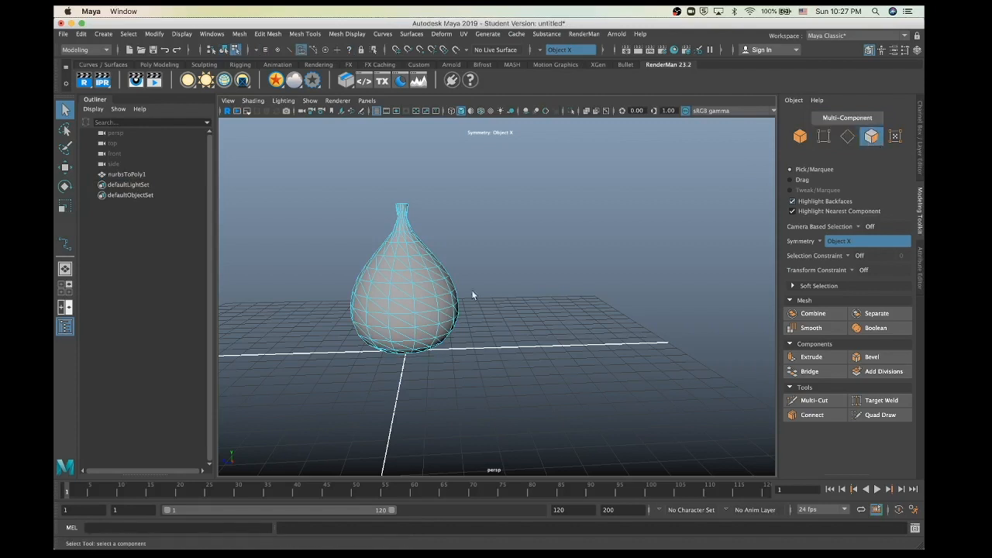
{"action": "left_click", "coordinate": [407, 290]}
{"action": "left_click", "coordinate": [419, 290]}
{"action": "left_click", "coordinate": [397, 315]}
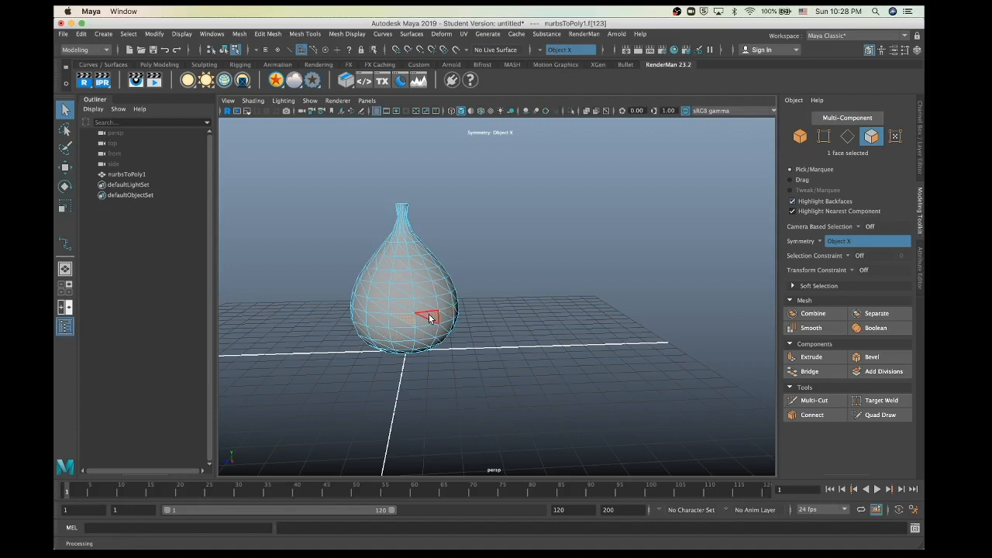
{"action": "left_click", "coordinate": [382, 308]}
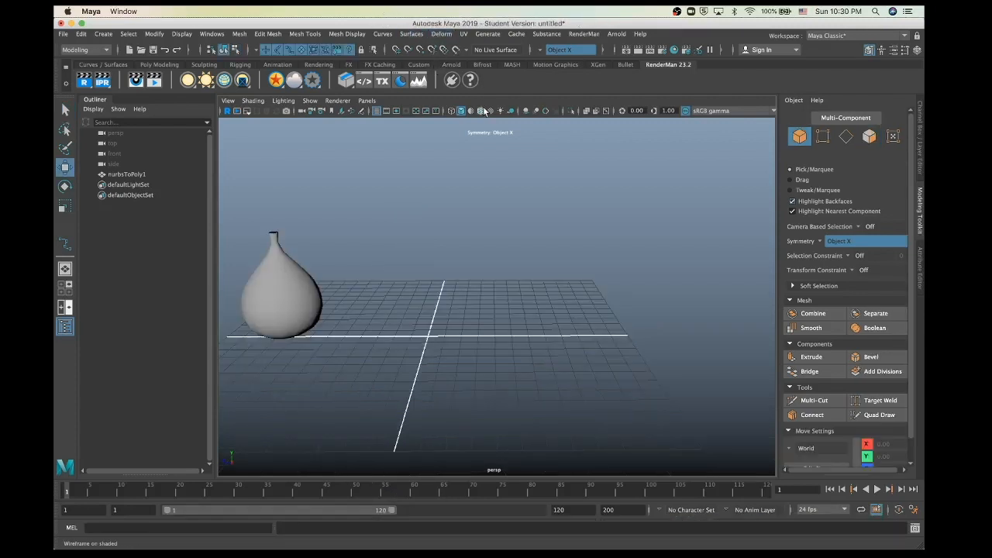
Step: Show the Curves / Surfaces shelf, glance at the Surfaces menu, and switch to the four-view layout
{"action": "left_click", "coordinate": [103, 64]}
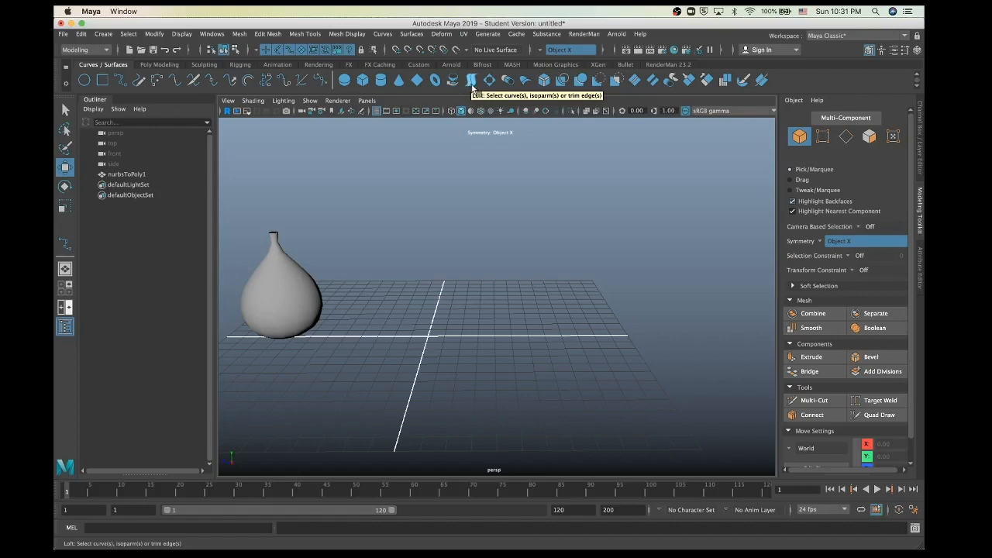
{"action": "left_click", "coordinate": [412, 35]}
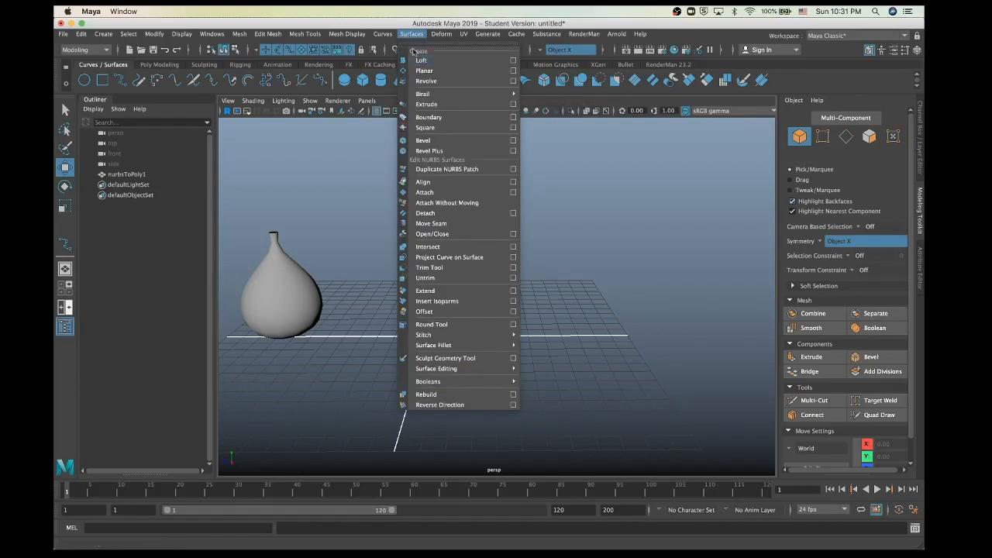
{"action": "left_click", "coordinate": [338, 354]}
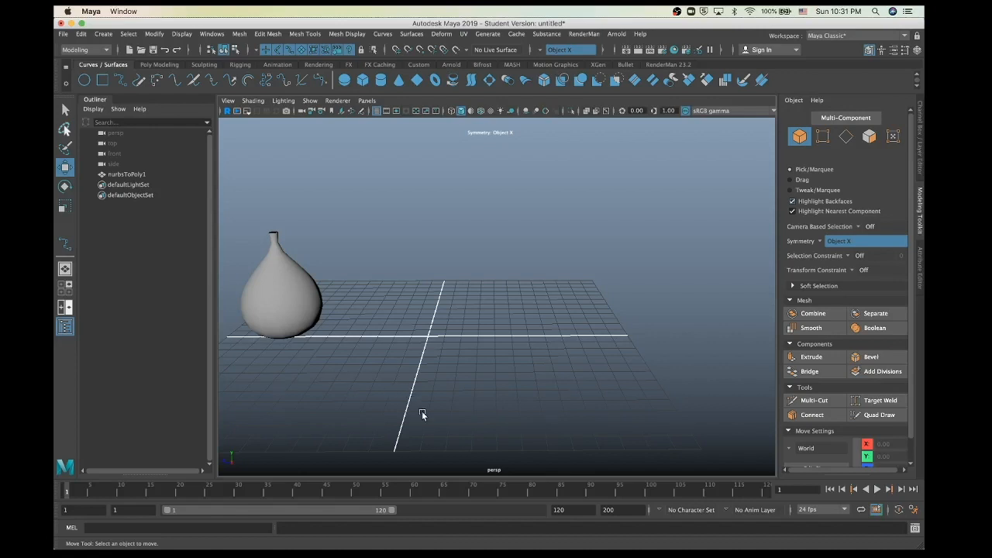
{"action": "key", "text": "space"}
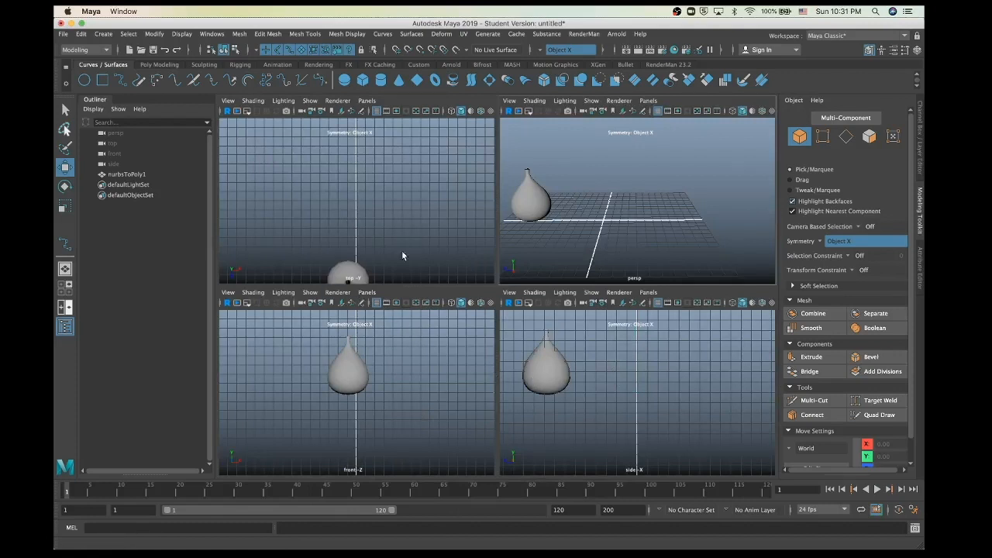
Step: Maximize the side view and draw curve1 as a wavy EP curve, undoing one stray point
{"action": "key", "text": "space"}
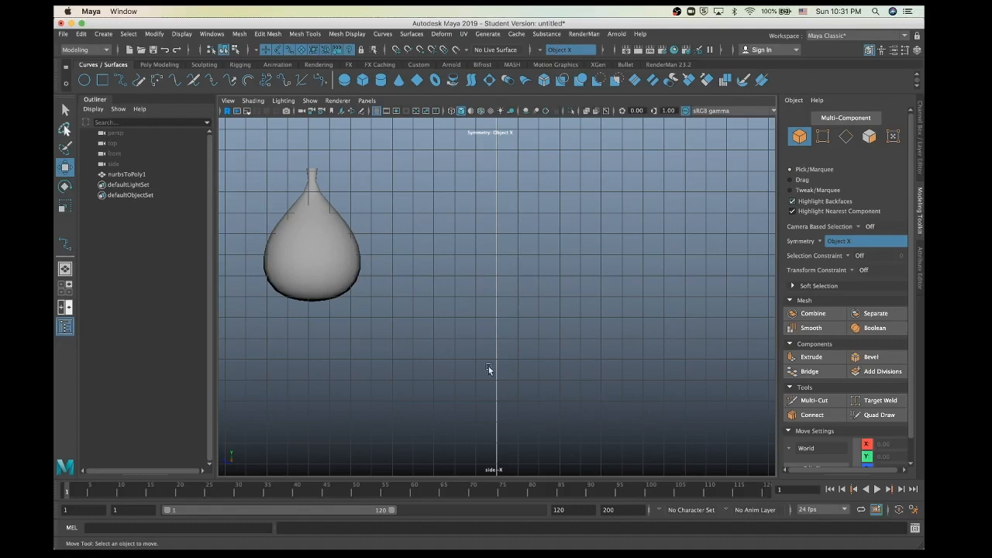
{"action": "left_click", "coordinate": [121, 80]}
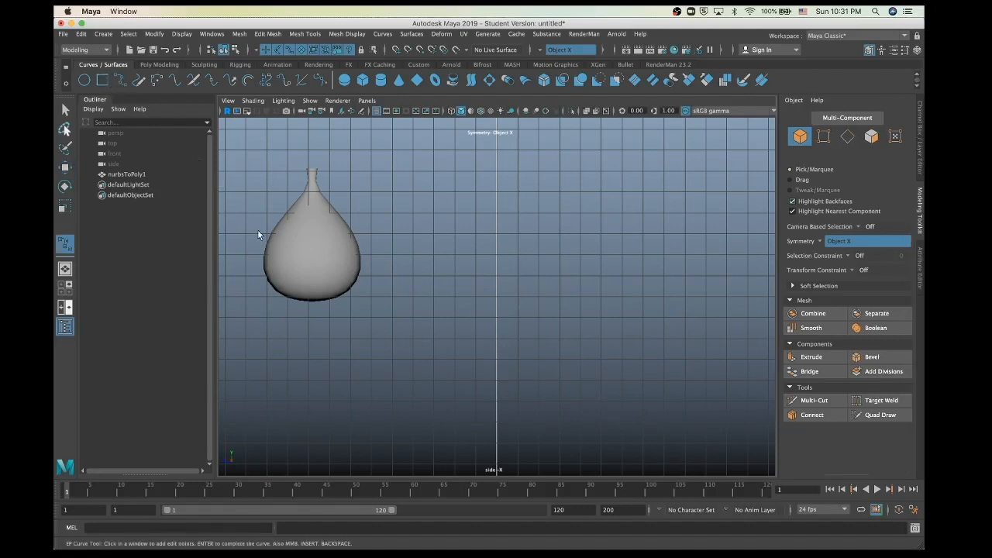
{"action": "left_click", "coordinate": [424, 424]}
{"action": "left_click", "coordinate": [409, 416]}
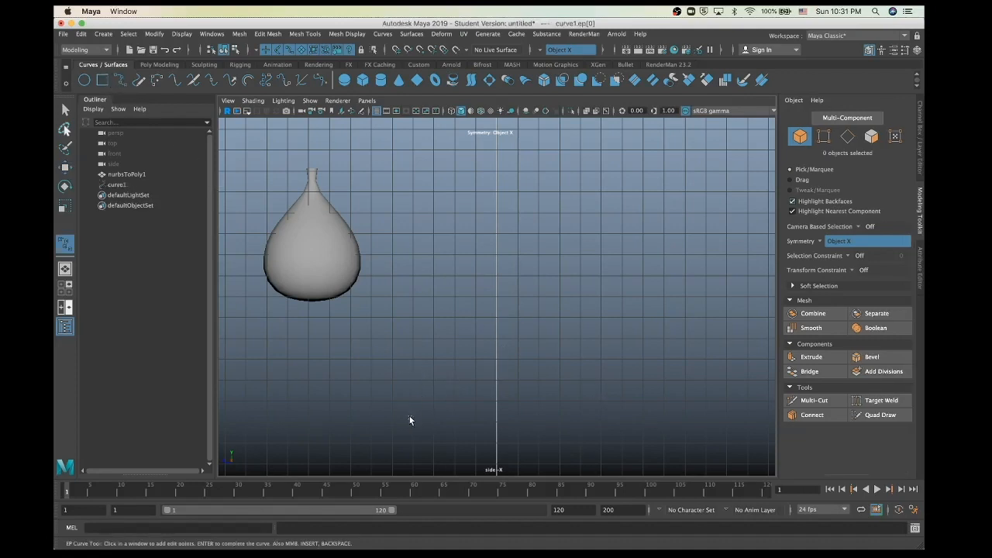
{"action": "left_click", "coordinate": [439, 369]}
{"action": "left_click", "coordinate": [416, 298]}
{"action": "left_click", "coordinate": [463, 216]}
{"action": "left_click", "coordinate": [617, 226]}
{"action": "key", "text": "z"}
{"action": "key", "text": "w"}
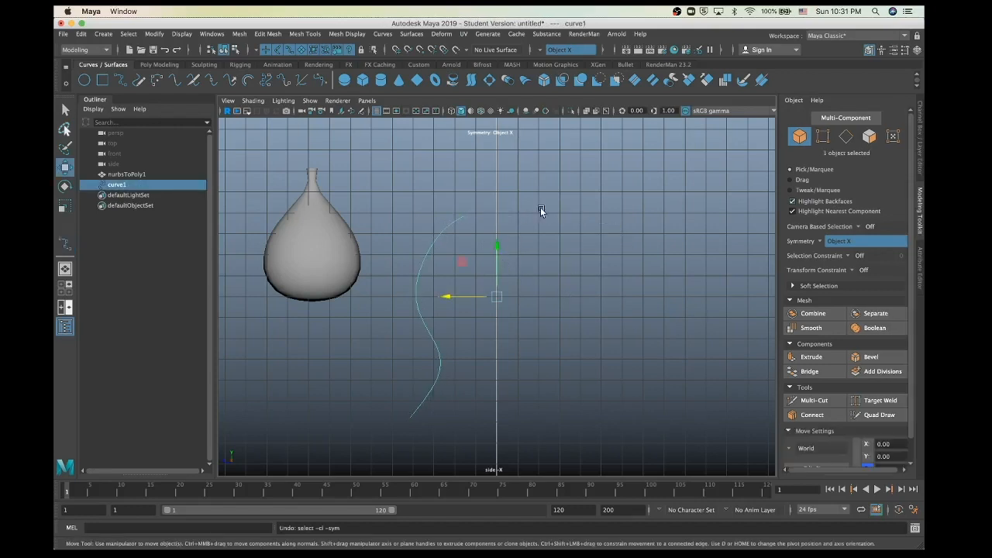
{"action": "left_click", "coordinate": [603, 226]}
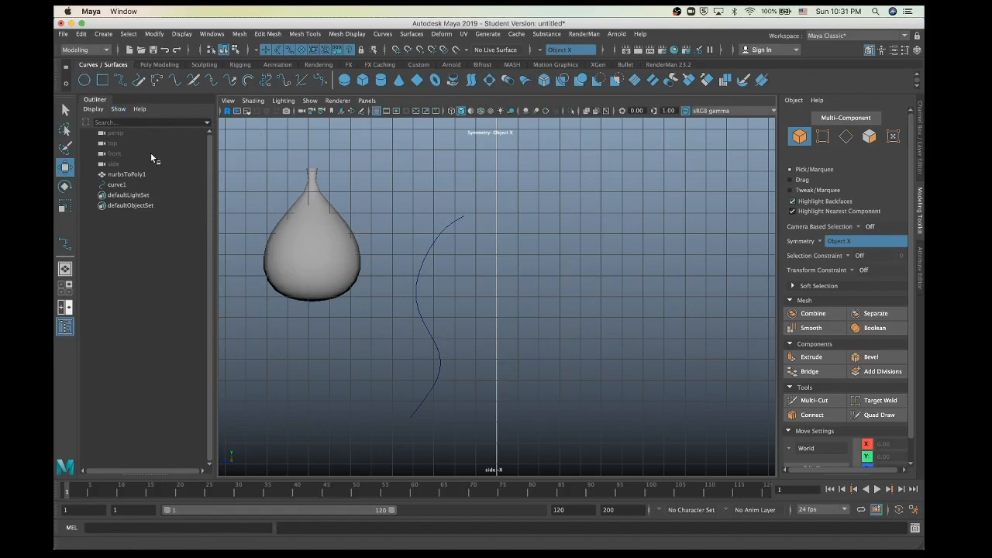
Step: Draw a second wavy EP curve, curve2, beside the first
{"action": "left_click", "coordinate": [120, 80]}
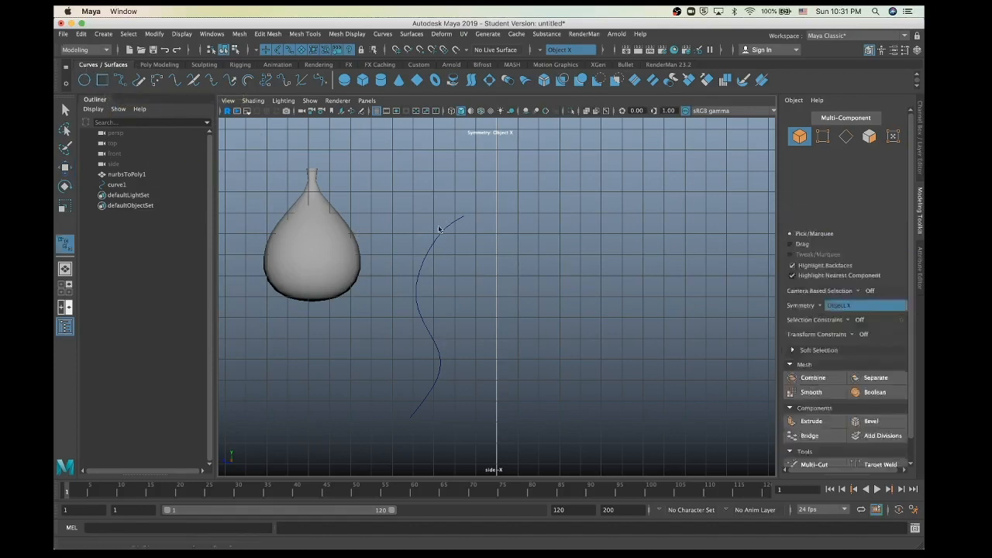
{"action": "left_click", "coordinate": [575, 223]}
{"action": "left_click", "coordinate": [573, 265]}
{"action": "left_click", "coordinate": [596, 291]}
{"action": "left_click", "coordinate": [542, 310]}
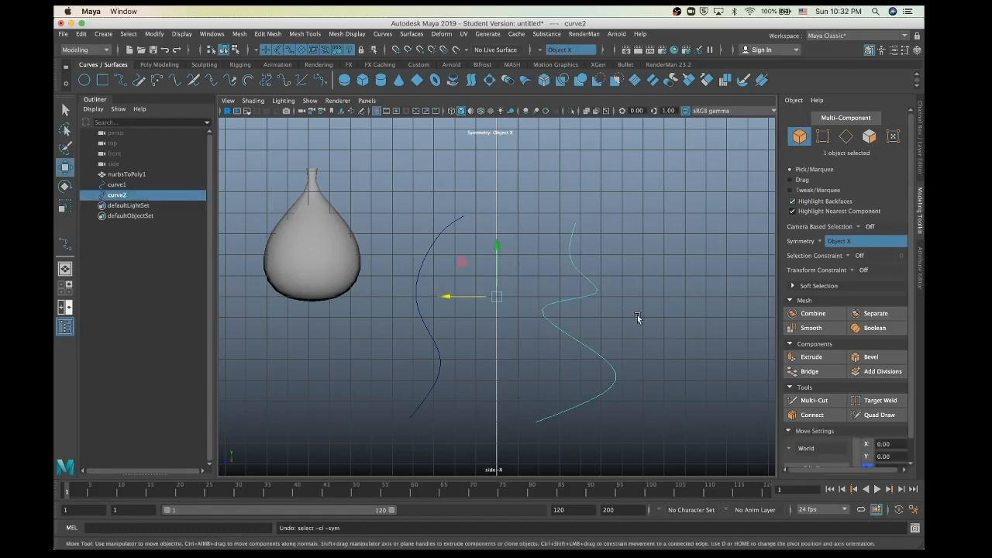
Step: Return to the perspective view and tumble around the two curves and the vase
{"action": "key", "text": "space"}
{"action": "key", "text": "space"}
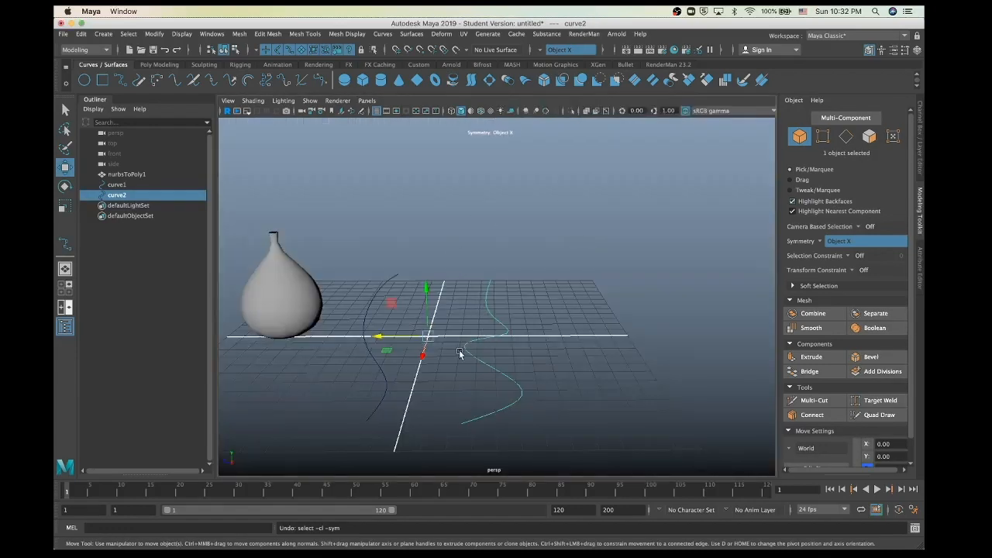
{"action": "left_click_drag", "start_coordinate": [499, 375], "coordinate": [520, 381], "text": "alt"}
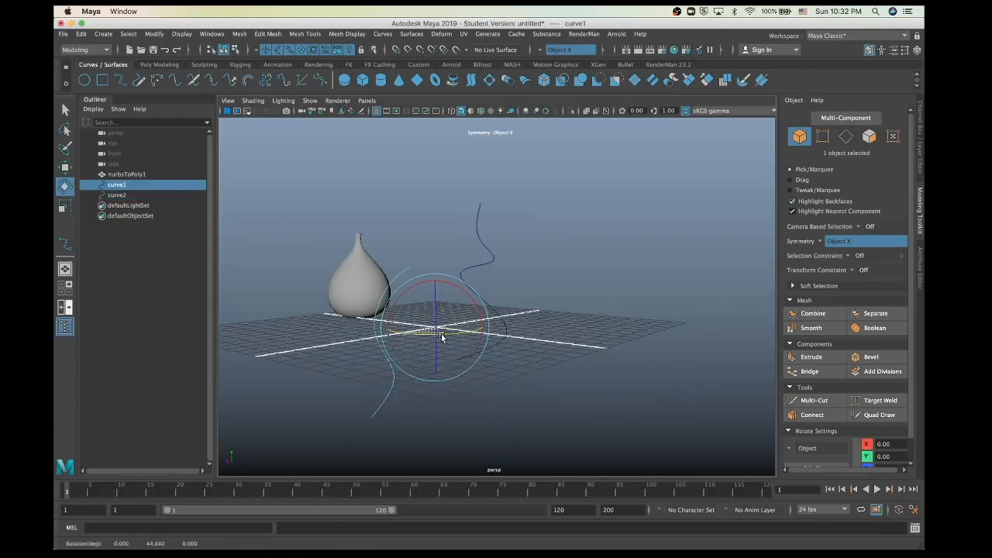
{"action": "mouse_move", "coordinate": [441, 336]}
{"action": "left_mouse_down"}
{"action": "mouse_move", "coordinate": [460, 336]}
{"action": "mouse_move", "coordinate": [446, 339]}
{"action": "left_mouse_up"}
{"action": "left_click", "coordinate": [523, 393]}
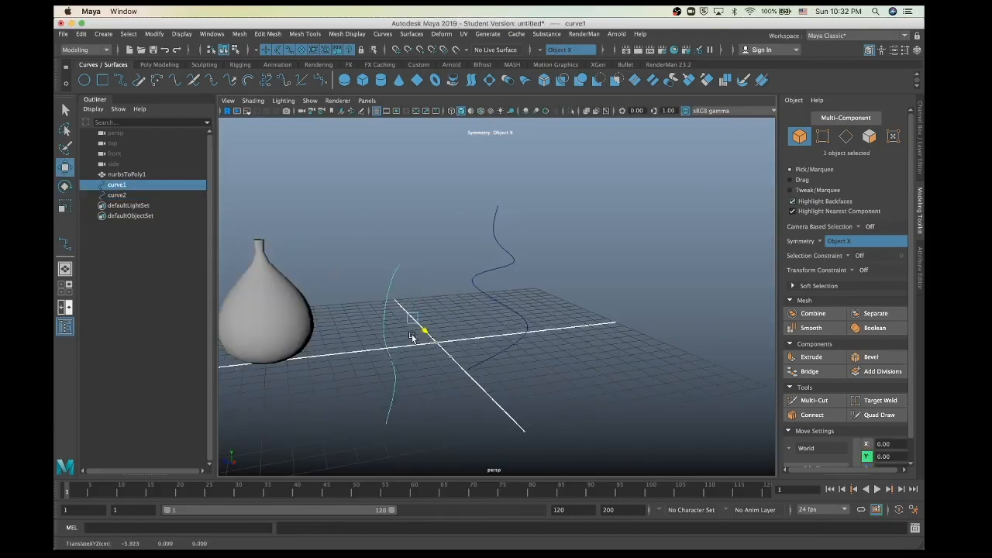
{"action": "mouse_move", "coordinate": [482, 378]}
{"action": "left_mouse_down", "text": "alt"}
{"action": "mouse_move", "coordinate": [463, 360]}
{"action": "mouse_move", "coordinate": [465, 367]}
{"action": "left_mouse_up", "text": "alt"}
{"action": "left_click", "coordinate": [478, 387]}
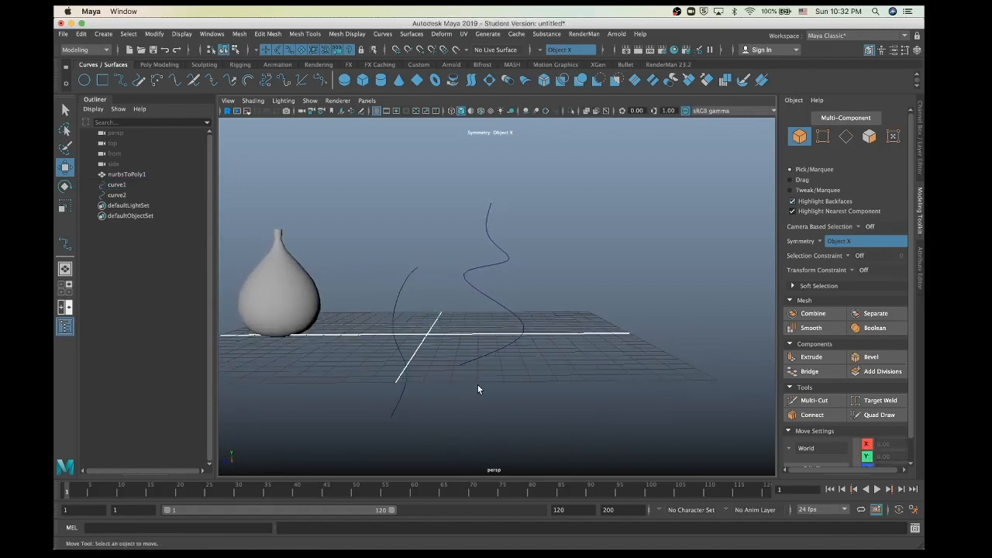
Step: Select curve1 then curve2 and loft them into loftedSurface1
{"action": "left_click", "coordinate": [401, 284]}
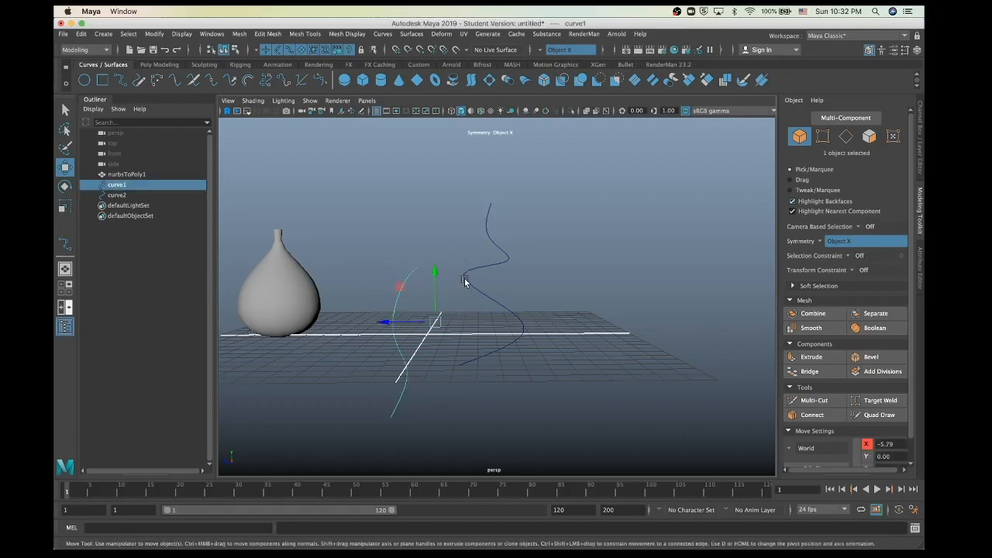
{"action": "left_click", "coordinate": [465, 282]}
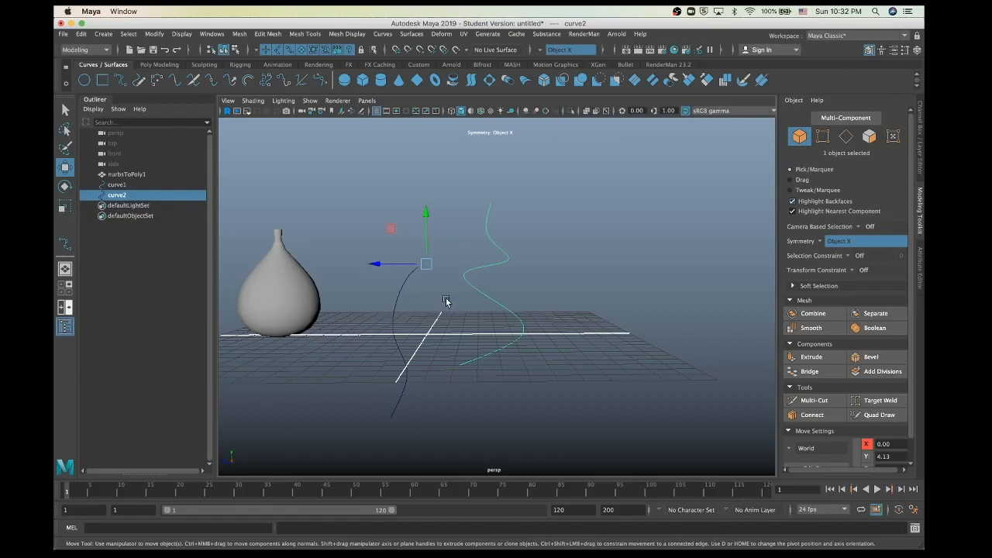
{"action": "left_click", "coordinate": [345, 183]}
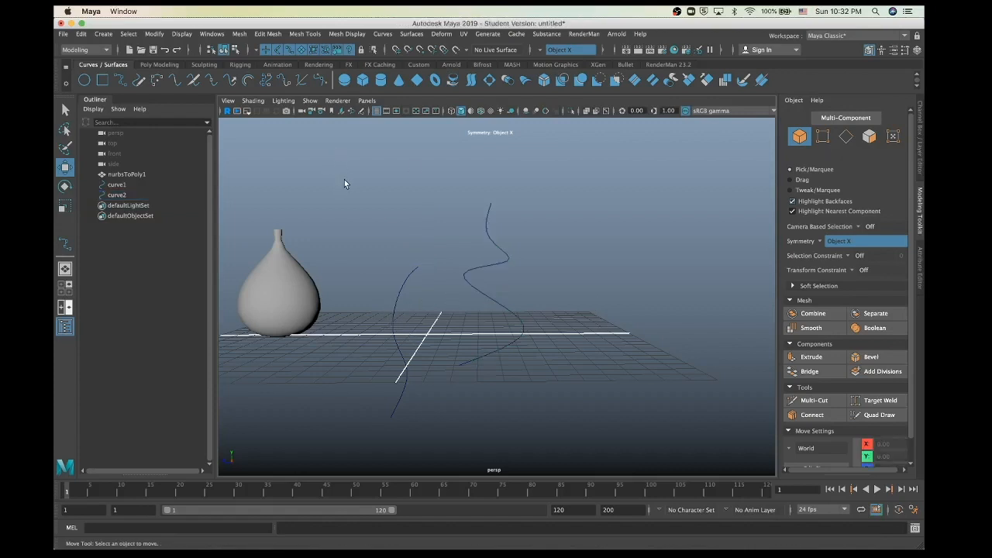
{"action": "left_click", "coordinate": [396, 293]}
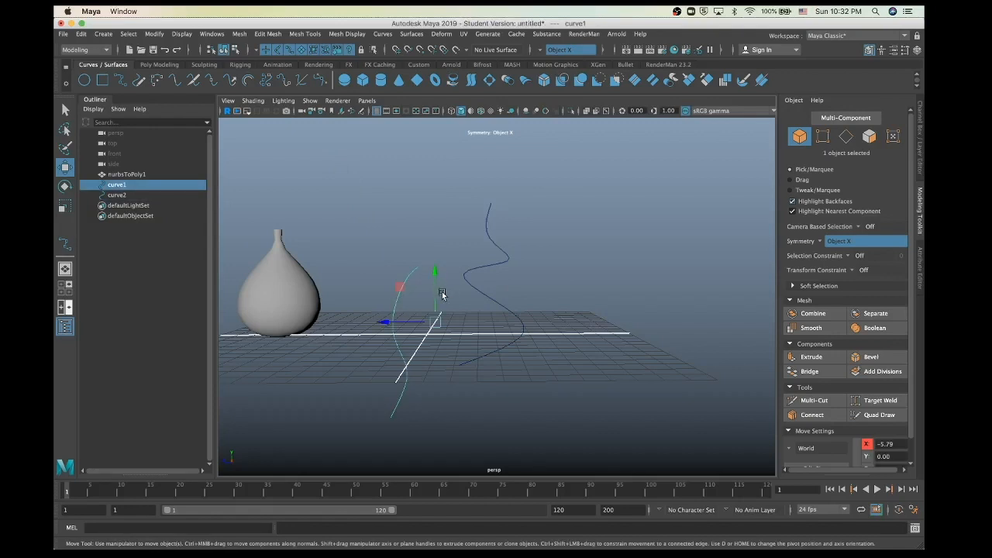
{"action": "left_click", "coordinate": [465, 279], "text": "shift"}
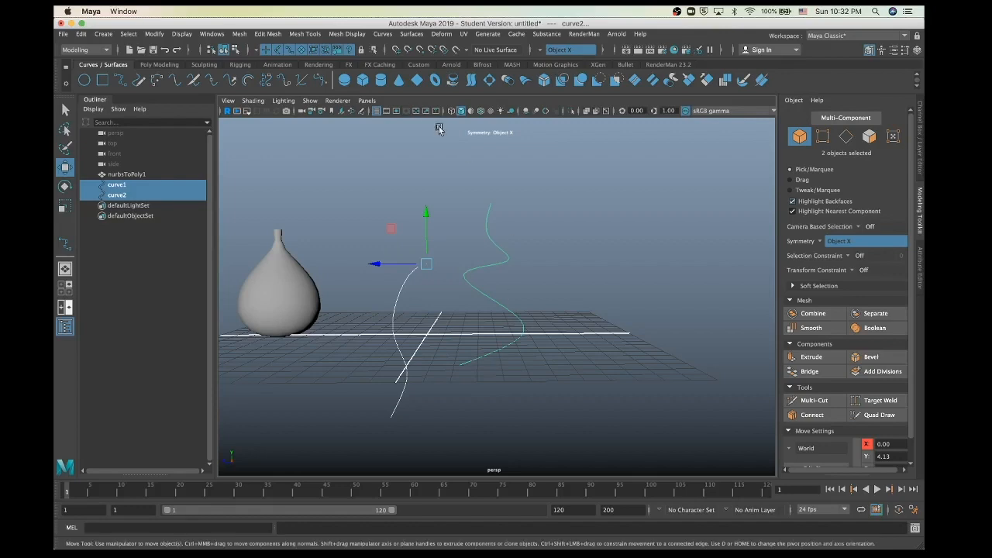
{"action": "left_click", "coordinate": [472, 80]}
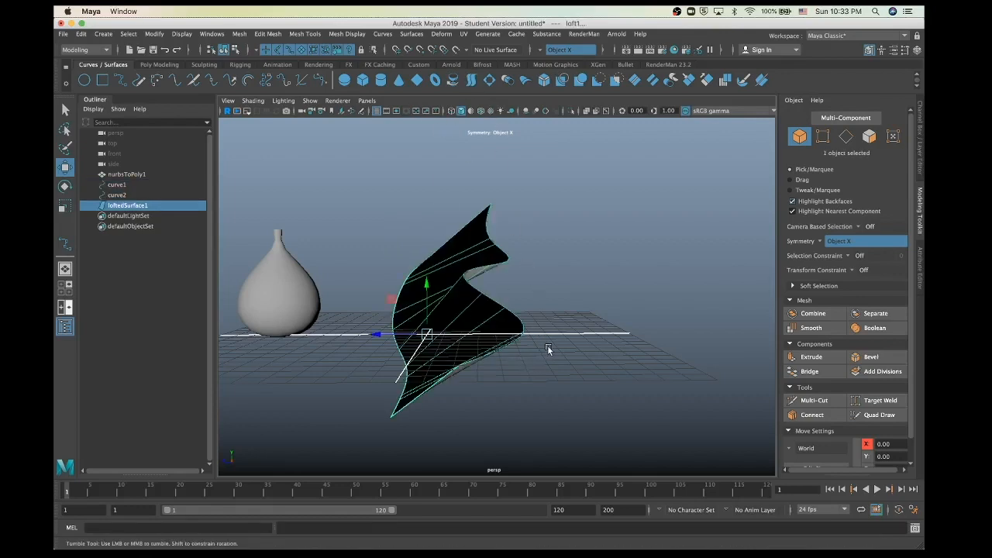
Step: Undo loftedSurface1's rotation and show its control vertices for editing
{"action": "left_click_drag", "start_coordinate": [548, 347], "coordinate": [519, 405], "text": "alt"}
{"action": "key", "text": "e"}
{"action": "key", "text": "super+z"}
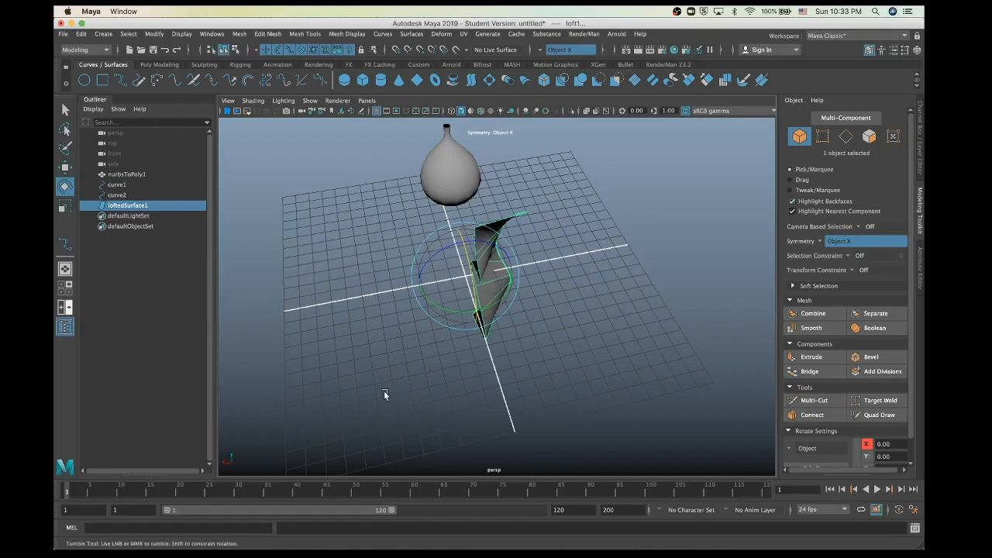
{"action": "left_click_drag", "start_coordinate": [384, 390], "coordinate": [452, 393], "text": "alt"}
{"action": "right_click_drag", "start_coordinate": [511, 273], "coordinate": [442, 271]}
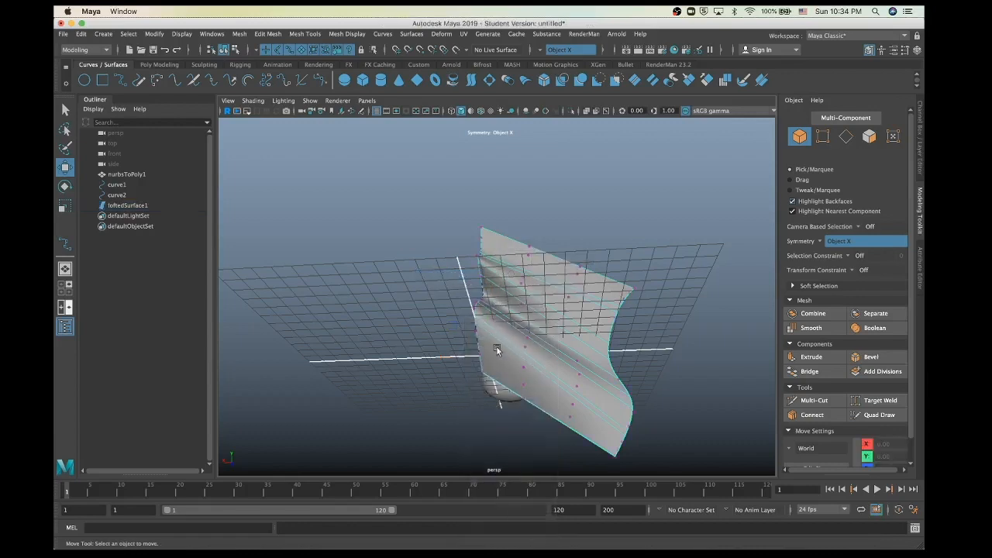
Step: Drag a control vertex up, along X and outward to bend and bulge loftedSurface1, then return to object mode
{"action": "left_click_drag", "start_coordinate": [452, 381], "coordinate": [461, 340], "text": "alt"}
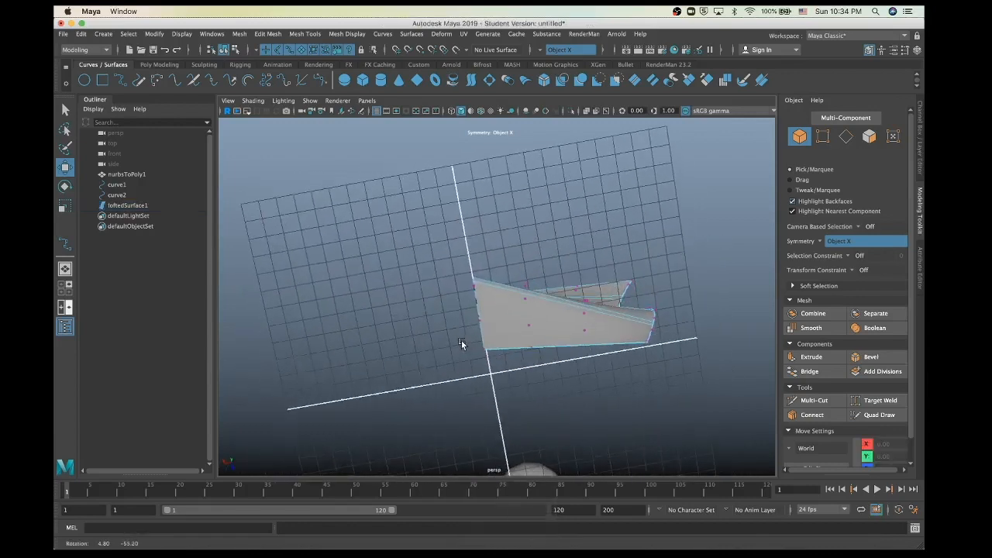
{"action": "left_click", "coordinate": [523, 304]}
{"action": "left_click_drag", "start_coordinate": [534, 348], "coordinate": [534, 293]}
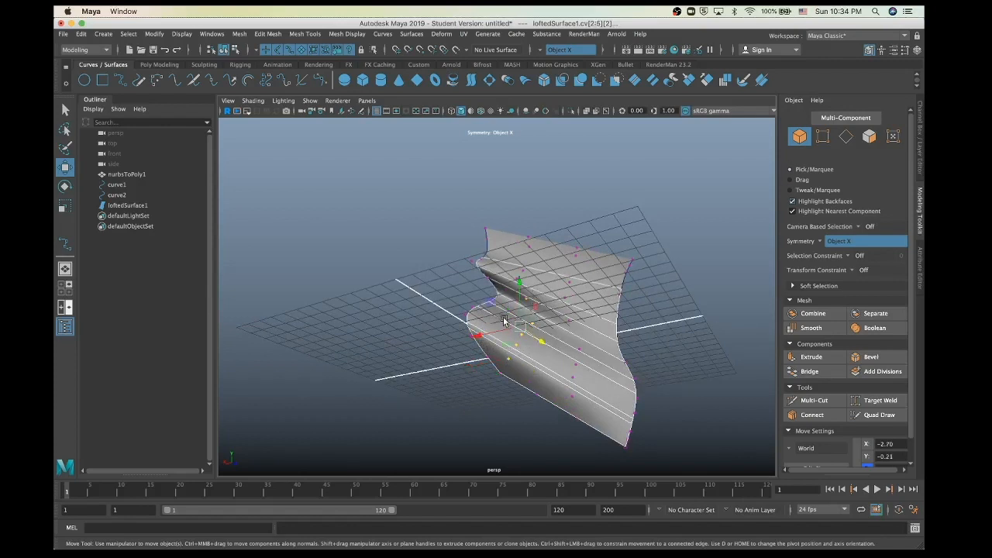
{"action": "left_click_drag", "start_coordinate": [477, 337], "coordinate": [477, 362]}
{"action": "left_click_drag", "start_coordinate": [515, 329], "coordinate": [524, 410]}
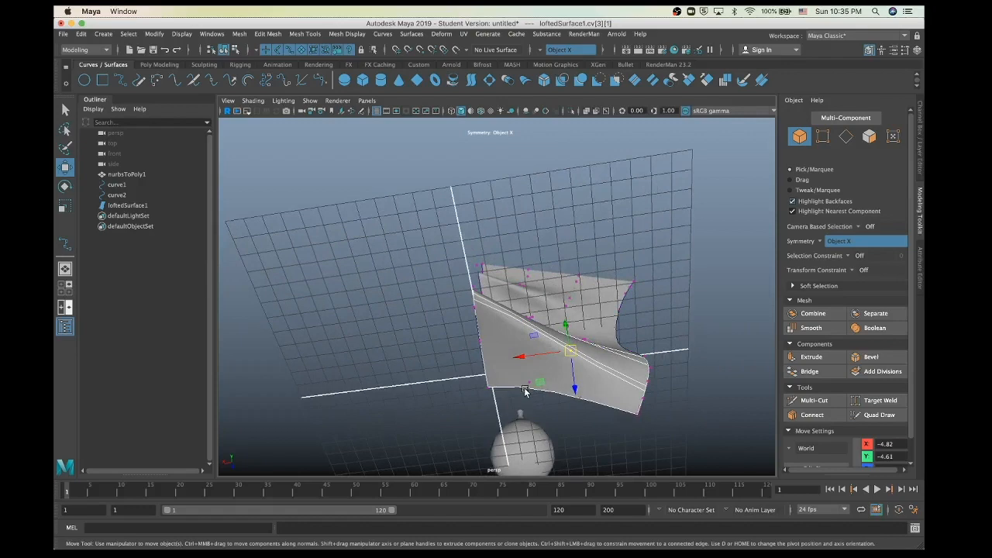
{"action": "key", "text": "F8"}
Step: Orbit around the reshaped surface, deselect it, and switch to the Select tool
{"action": "key", "text": "e"}
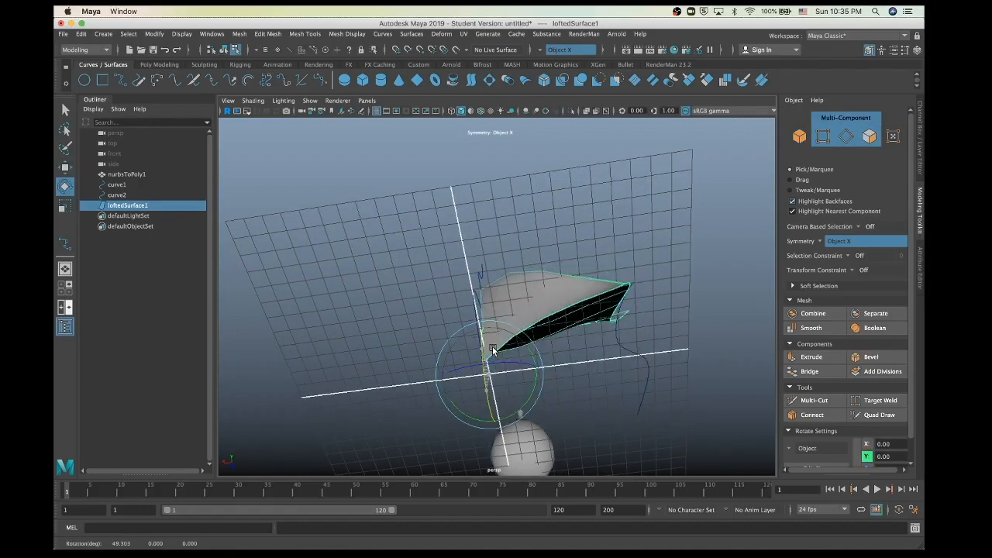
{"action": "left_click_drag", "start_coordinate": [608, 368], "coordinate": [533, 410], "text": "alt"}
{"action": "left_click", "coordinate": [575, 255]}
{"action": "key", "text": "w"}
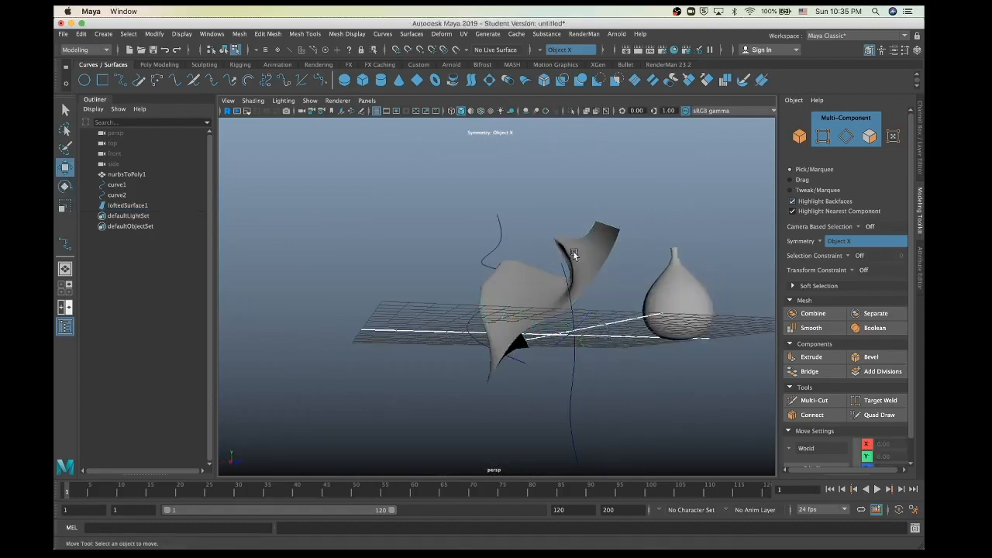
{"action": "key", "text": "e"}
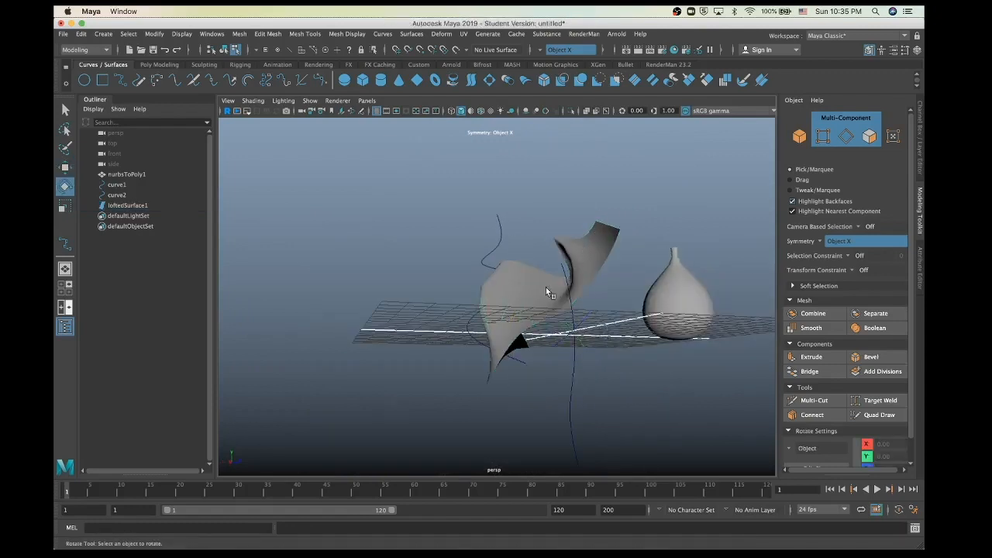
{"action": "left_click", "coordinate": [63, 107]}
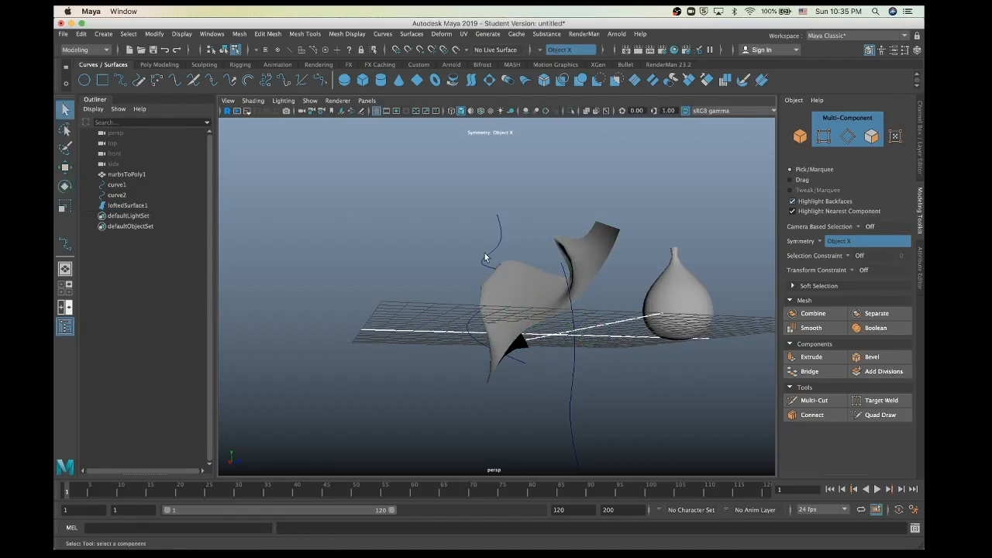
Step: Delete curve1 and curve2 through the Outliner
{"action": "left_click", "coordinate": [115, 186]}
{"action": "key", "text": "Delete"}
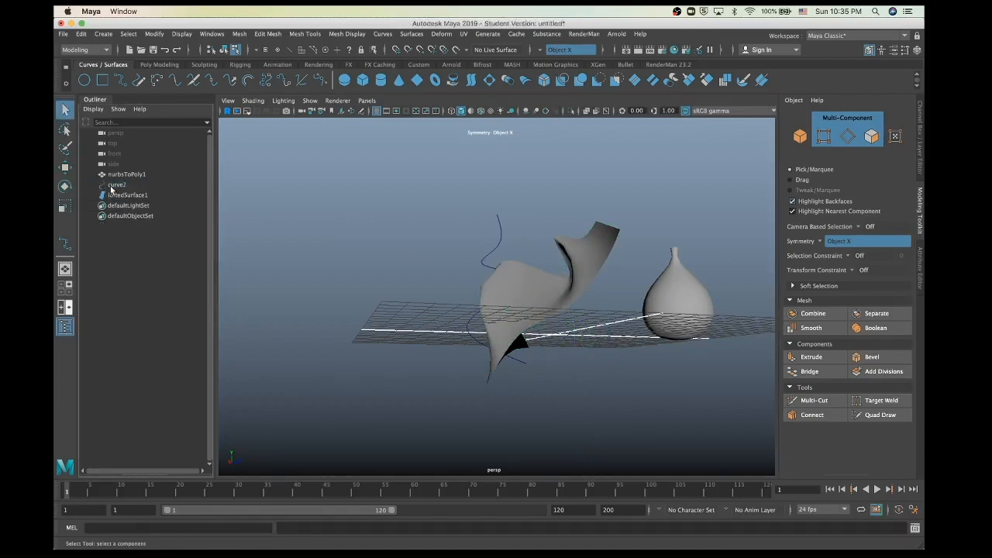
{"action": "left_click", "coordinate": [124, 194]}
{"action": "left_click", "coordinate": [123, 187]}
{"action": "key", "text": "Delete"}
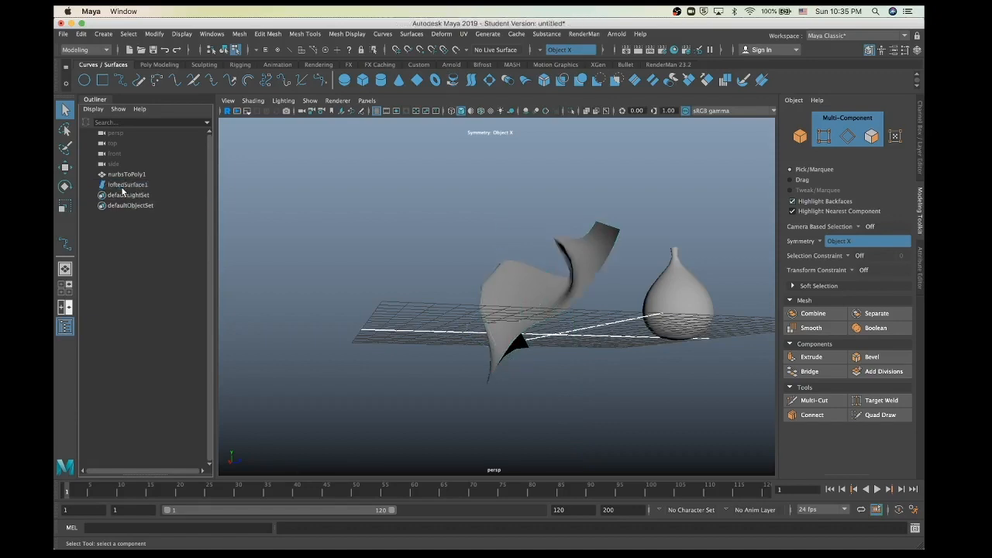
{"action": "left_click_drag", "start_coordinate": [450, 296], "coordinate": [506, 352], "text": "alt"}
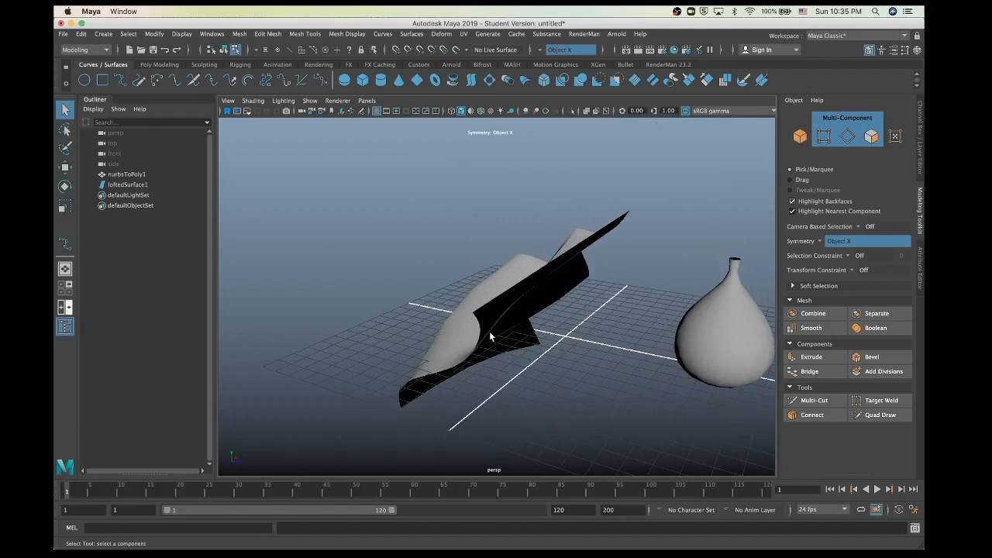
{"action": "left_click_drag", "start_coordinate": [484, 333], "coordinate": [521, 318], "text": "alt"}
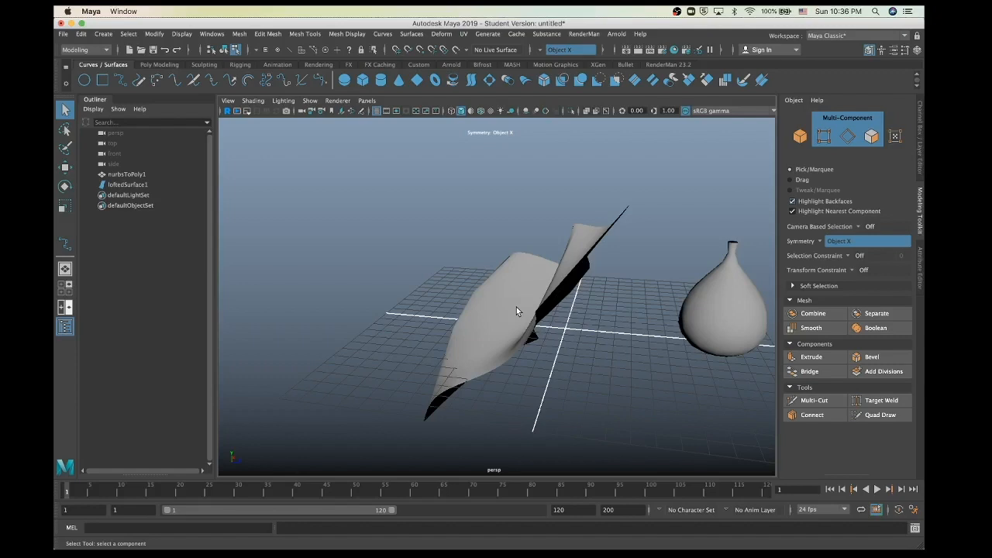
{"action": "left_click_drag", "start_coordinate": [517, 307], "coordinate": [490, 334], "text": "alt"}
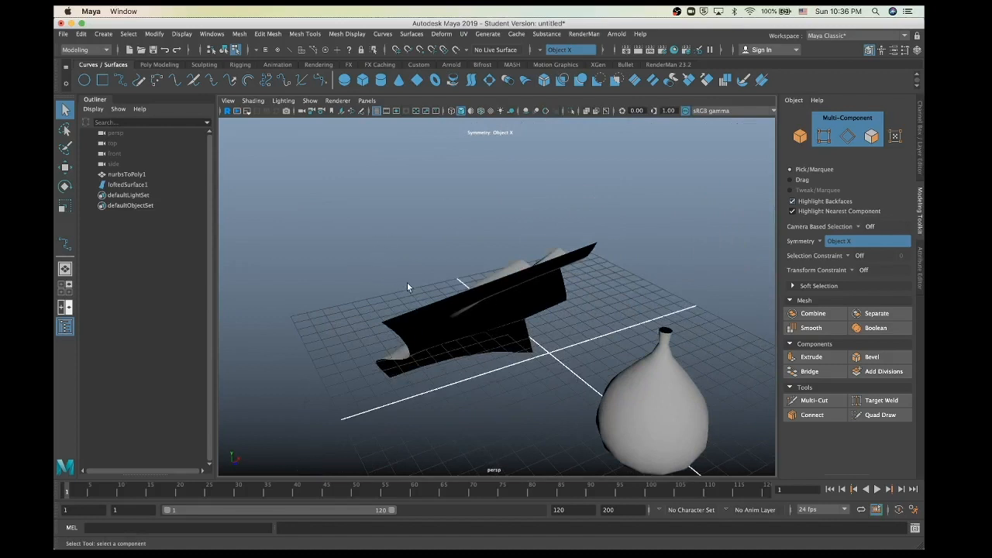
{"action": "left_click_drag", "start_coordinate": [407, 282], "coordinate": [456, 313], "text": "alt"}
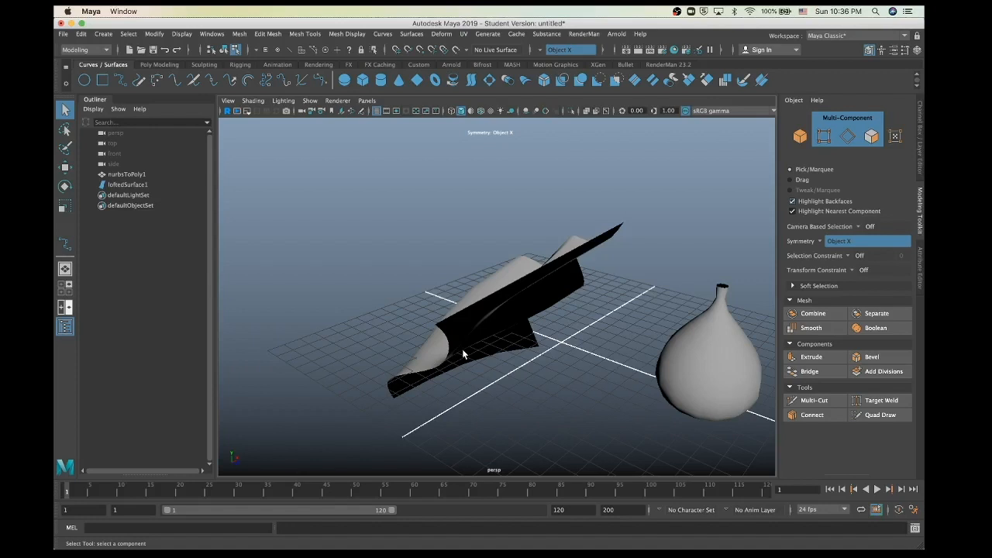
{"action": "left_click_drag", "start_coordinate": [475, 360], "coordinate": [508, 340], "text": "alt"}
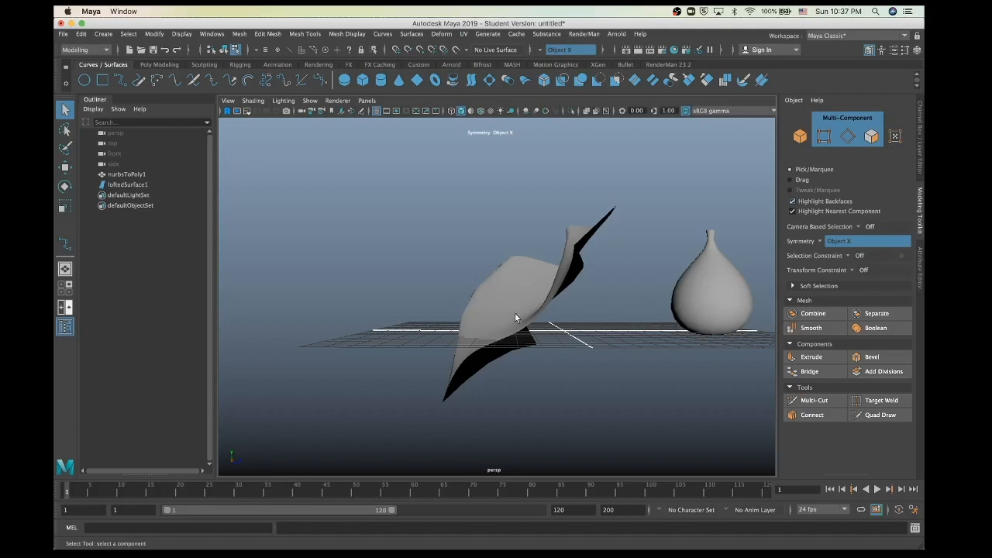
{"action": "mouse_move", "coordinate": [515, 316]}
{"action": "left_mouse_down", "text": "alt"}
{"action": "mouse_move", "coordinate": [514, 295]}
{"action": "mouse_move", "coordinate": [461, 224]}
{"action": "mouse_move", "coordinate": [452, 259]}
{"action": "mouse_move", "coordinate": [423, 261]}
{"action": "mouse_move", "coordinate": [468, 328]}
{"action": "mouse_move", "coordinate": [512, 314]}
{"action": "mouse_move", "coordinate": [503, 315]}
{"action": "left_mouse_up", "text": "alt"}
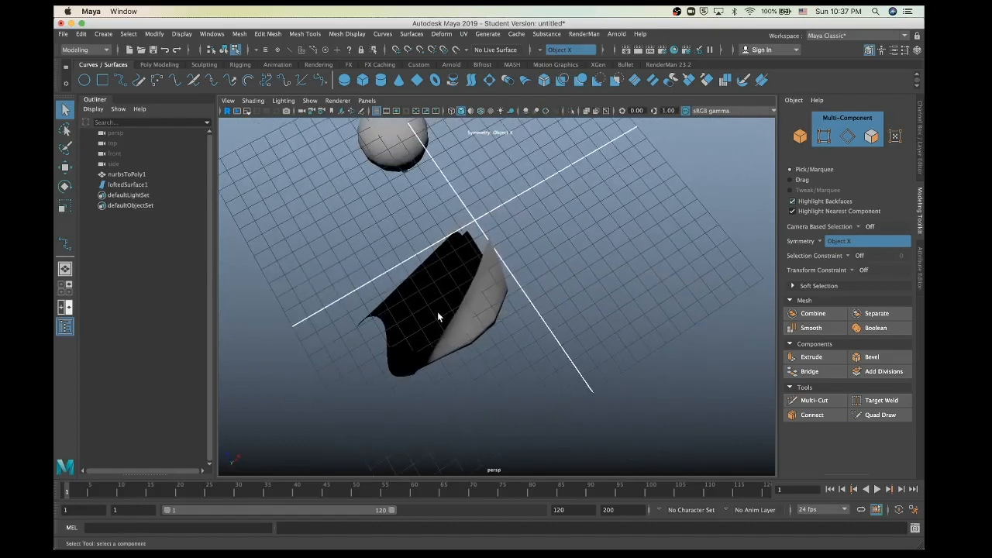
Step: Apply Surfaces > Reverse Direction to loftedSurface1 and orbit to check the flipped shading
{"action": "left_click", "coordinate": [116, 185]}
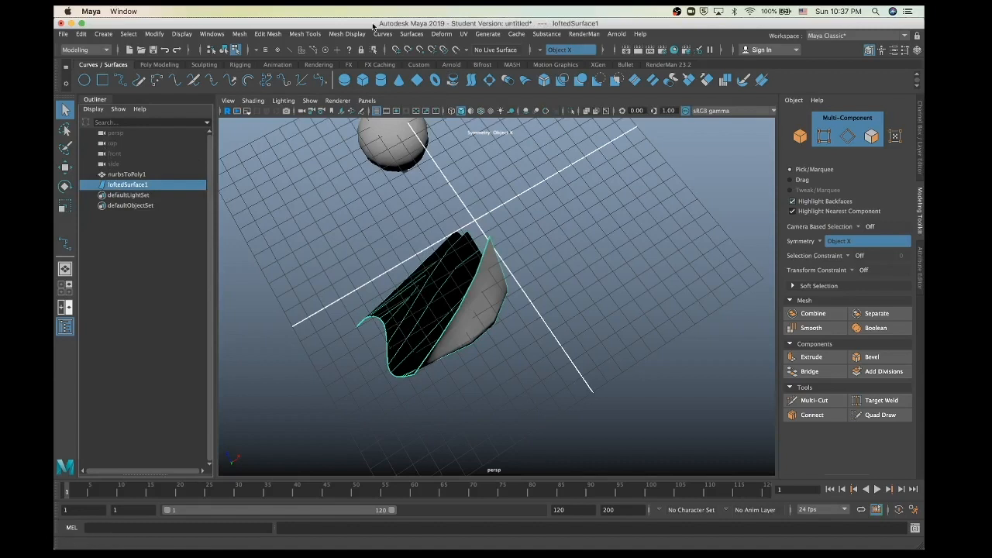
{"action": "left_click", "coordinate": [411, 34]}
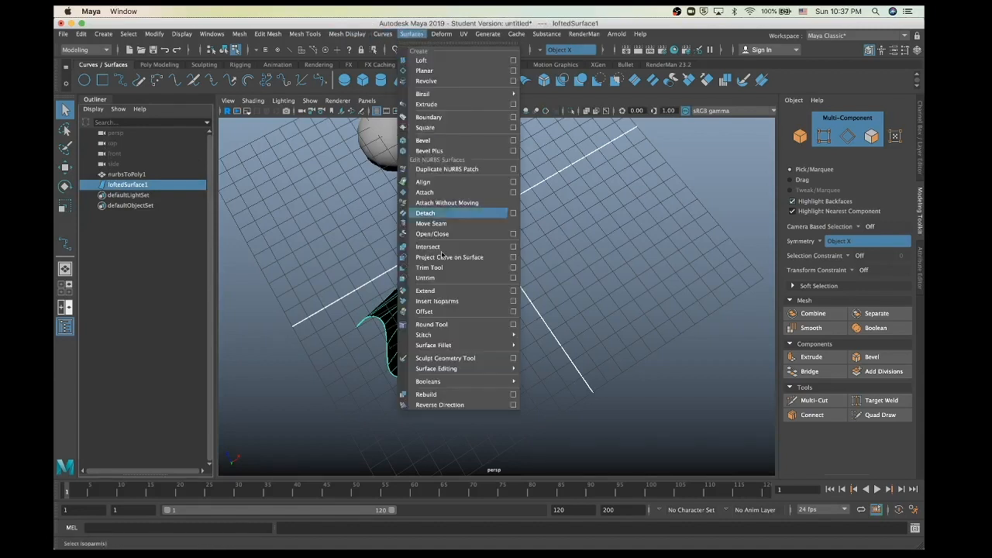
{"action": "left_click", "coordinate": [445, 406]}
{"action": "left_click_drag", "start_coordinate": [420, 379], "coordinate": [467, 367], "text": "alt"}
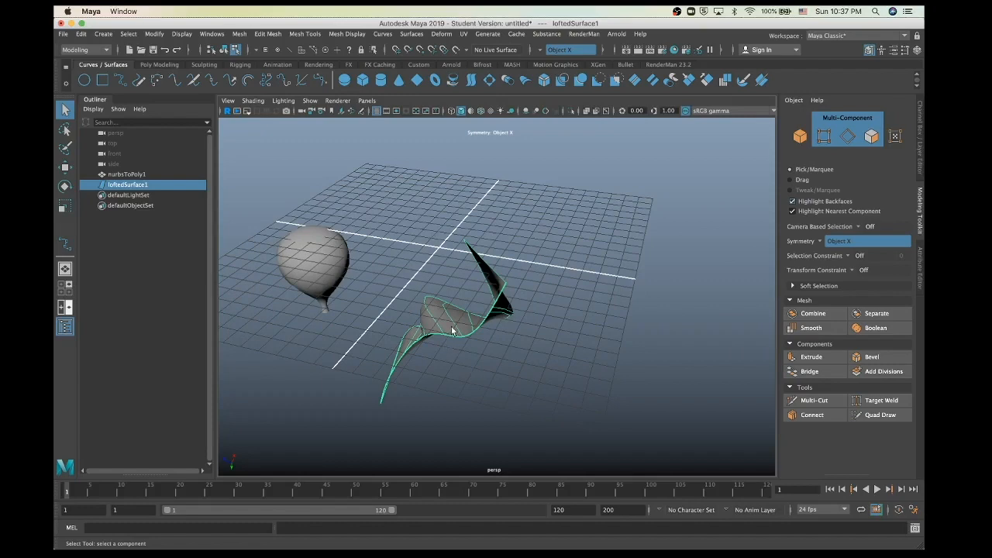
{"action": "left_click_drag", "start_coordinate": [453, 331], "coordinate": [444, 369], "text": "alt"}
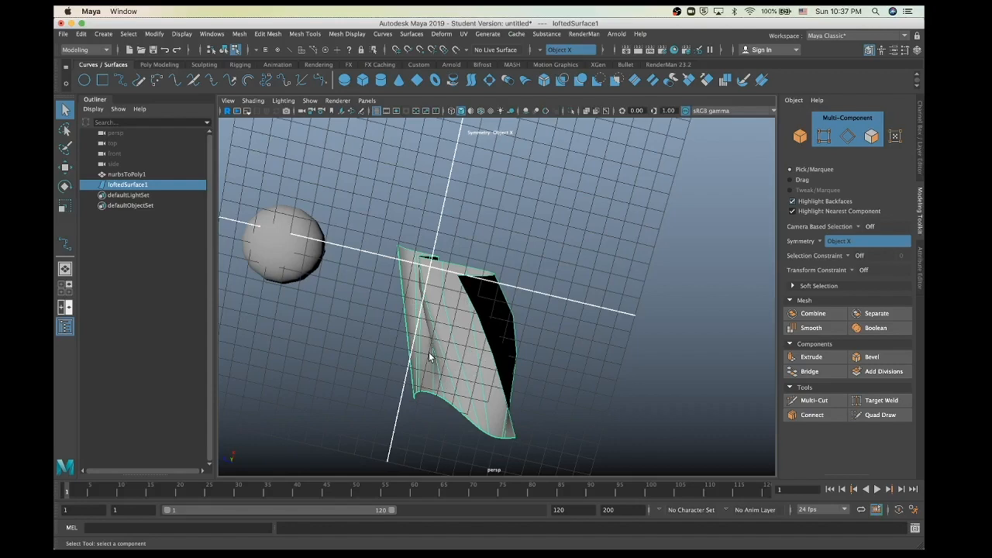
{"action": "left_click_drag", "start_coordinate": [339, 316], "coordinate": [245, 308], "text": "alt"}
{"action": "left_click", "coordinate": [245, 309]}
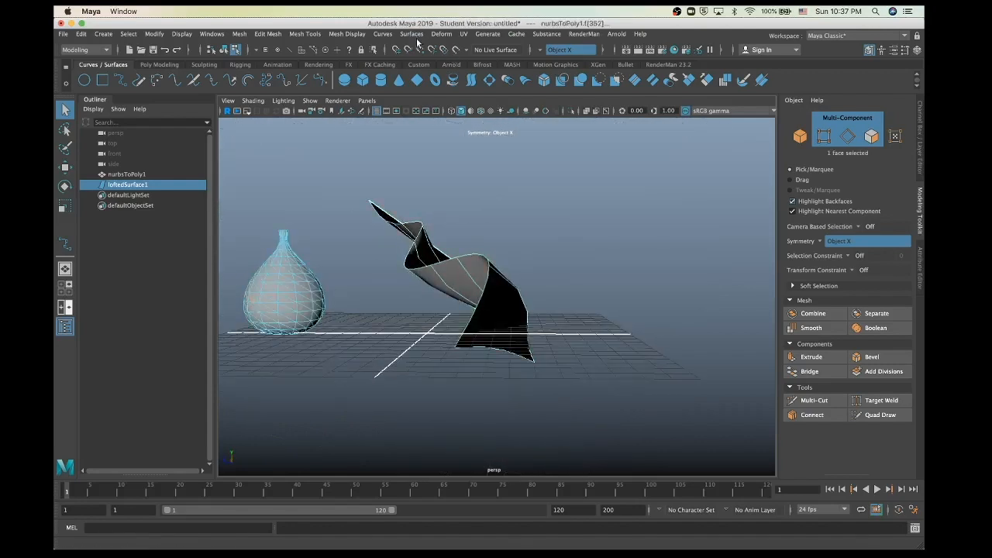
Step: Delete the polygon vase and the twisted lofted surface
{"action": "left_click", "coordinate": [800, 136]}
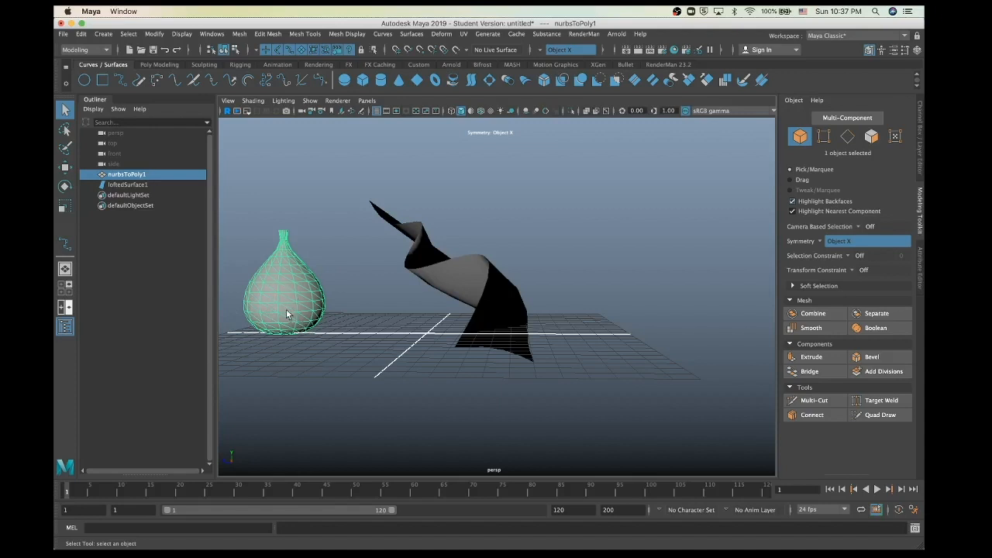
{"action": "key", "text": "Delete"}
{"action": "left_click", "coordinate": [440, 277]}
{"action": "key", "text": "Delete"}
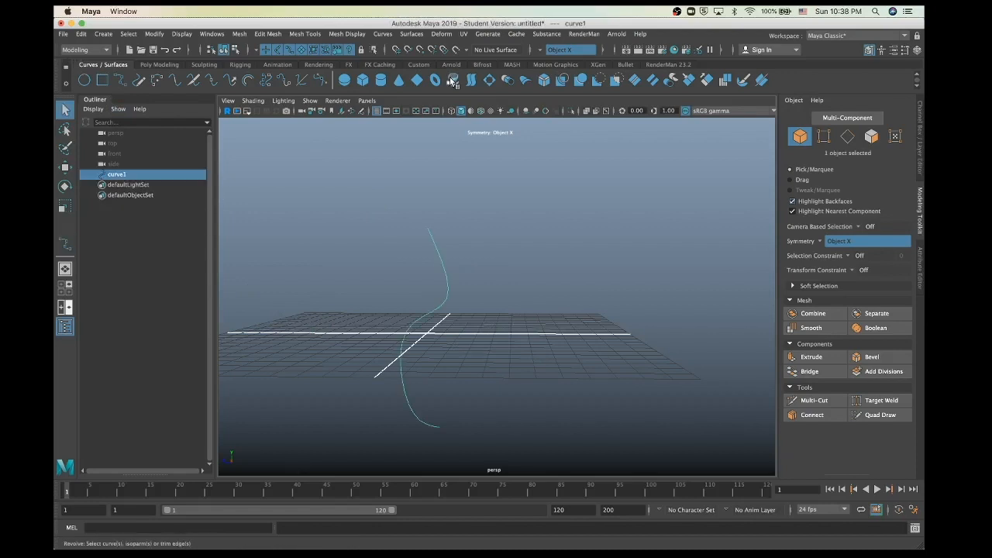
Step: Revolve curve1 into revolvedSurface1 and zoom in to inspect the double teardrop form
{"action": "left_click", "coordinate": [453, 80]}
{"action": "left_click", "coordinate": [452, 424]}
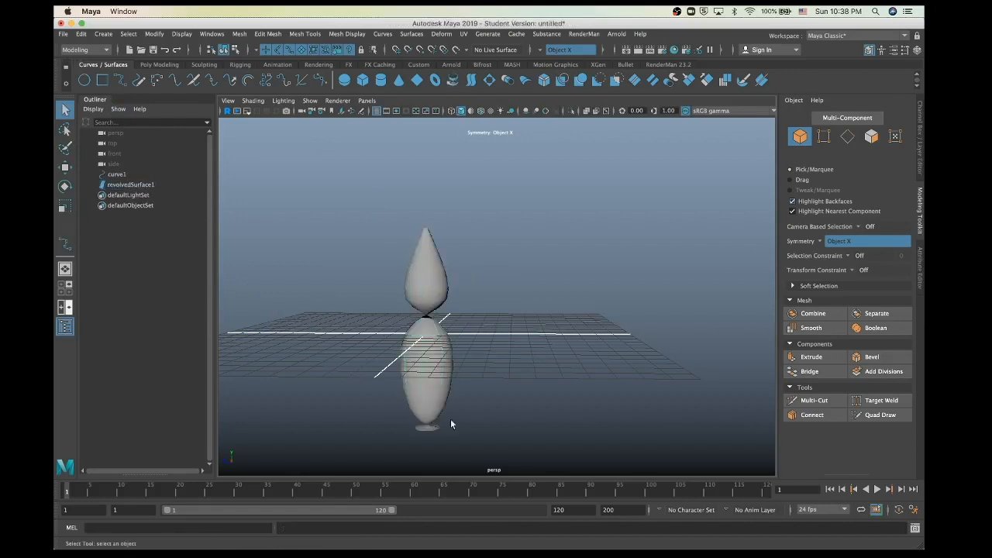
{"action": "scroll", "coordinate": [420, 356], "scroll_direction": "up", "scroll_amount": 5}
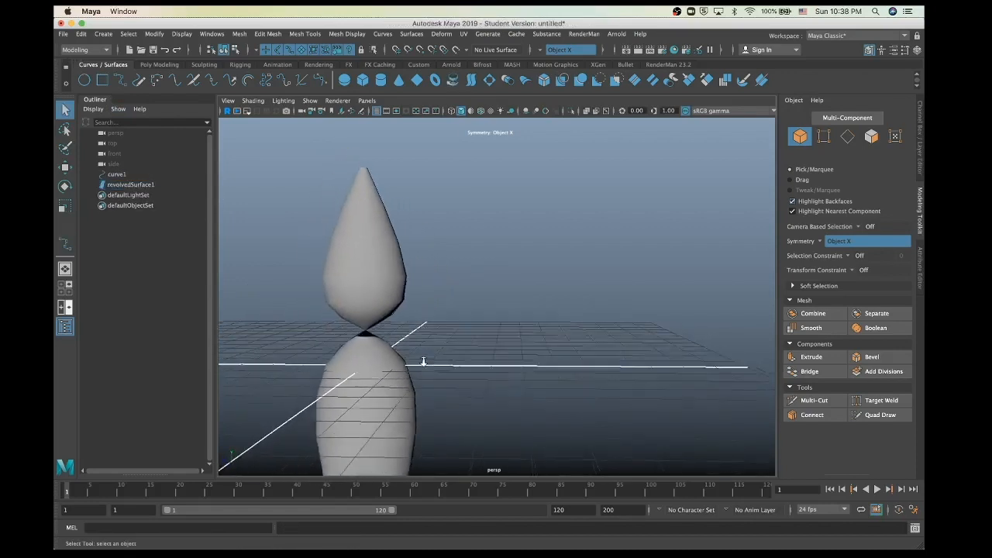
{"action": "left_click", "coordinate": [380, 378]}
{"action": "scroll", "coordinate": [474, 370], "scroll_direction": "down", "scroll_amount": 5}
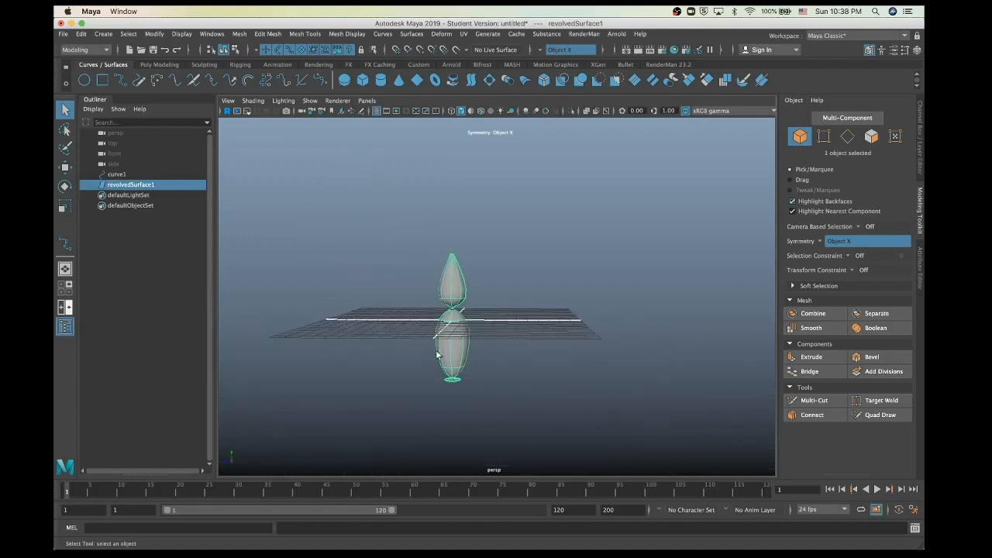
{"action": "scroll", "coordinate": [463, 331], "scroll_direction": "up", "scroll_amount": 3}
{"action": "scroll", "coordinate": [462, 330], "scroll_direction": "up", "scroll_amount": 1}
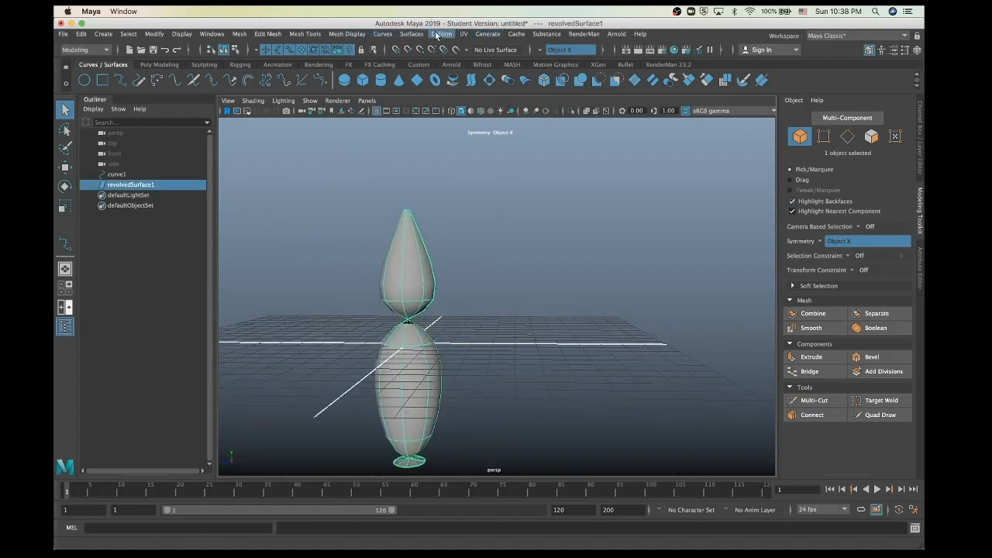
Step: Reverse revolvedSurface1's direction so it renders black
{"action": "left_click", "coordinate": [412, 34]}
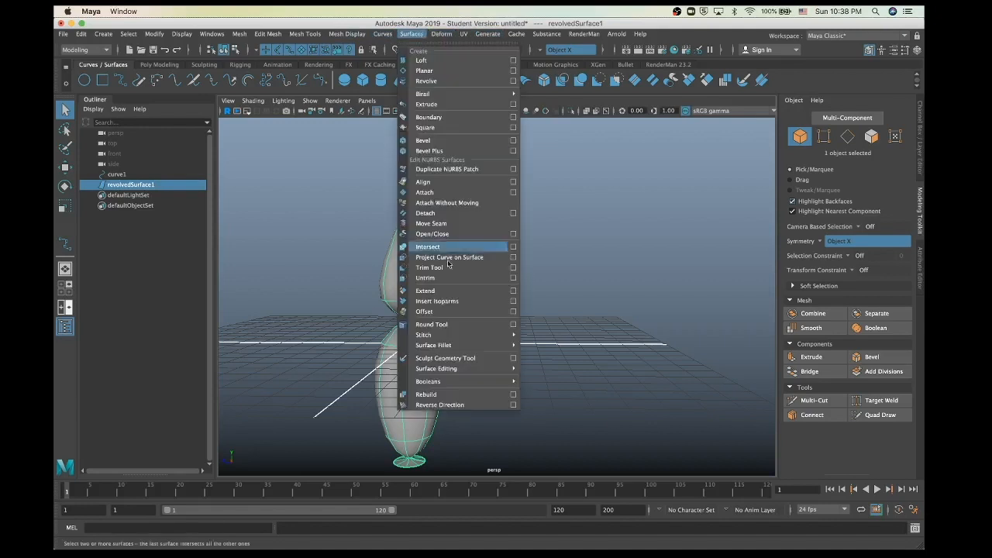
{"action": "left_click", "coordinate": [442, 404]}
{"action": "left_click", "coordinate": [507, 430]}
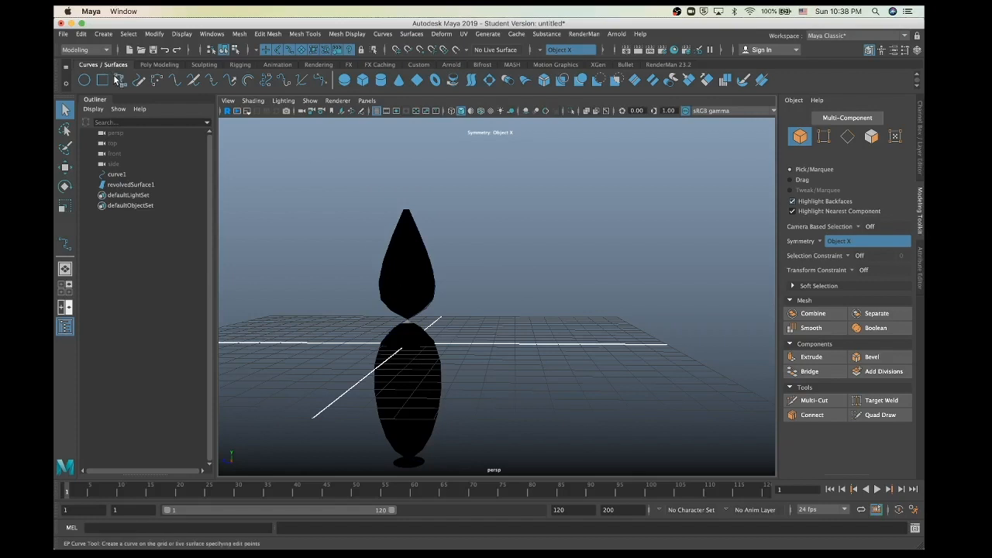
Step: Reselect revolvedSurface1 and reverse its direction again to restore grey shading
{"action": "left_click", "coordinate": [400, 284]}
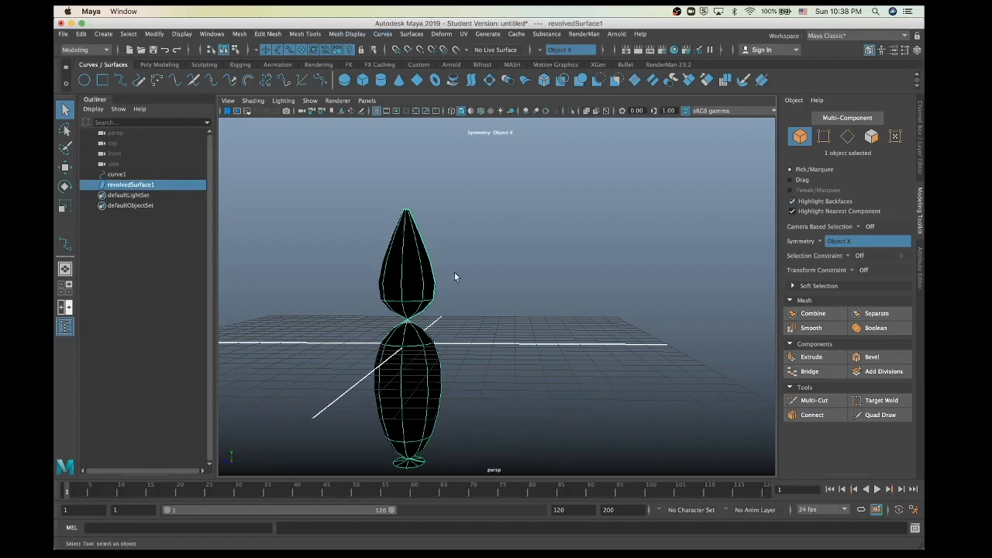
{"action": "left_click", "coordinate": [408, 35]}
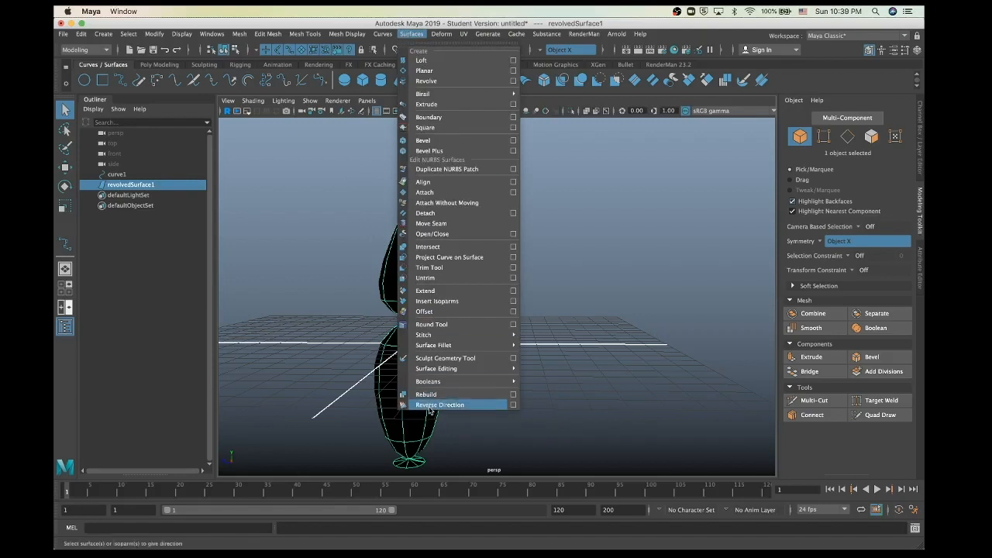
{"action": "left_click", "coordinate": [430, 406]}
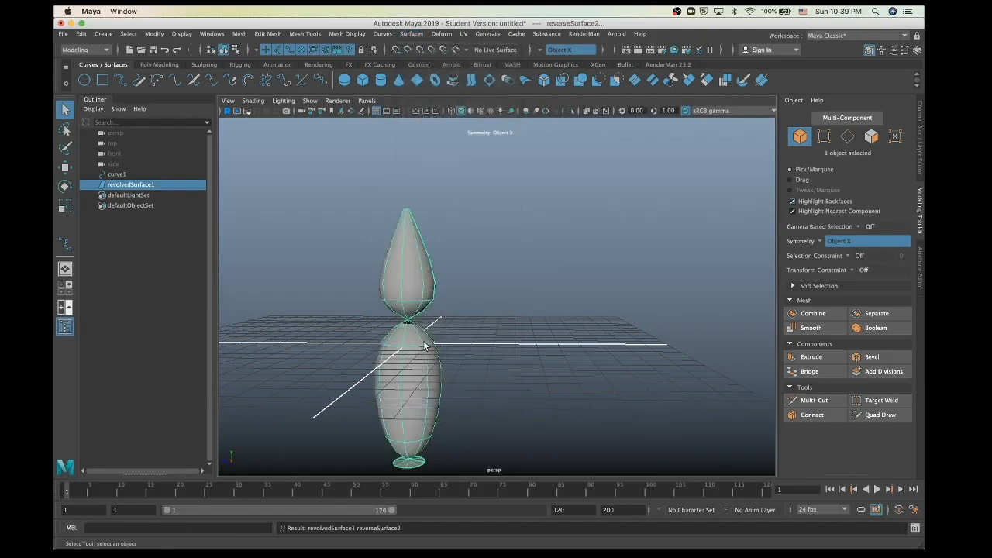
{"action": "scroll", "coordinate": [447, 332], "scroll_direction": "down", "scroll_amount": 3}
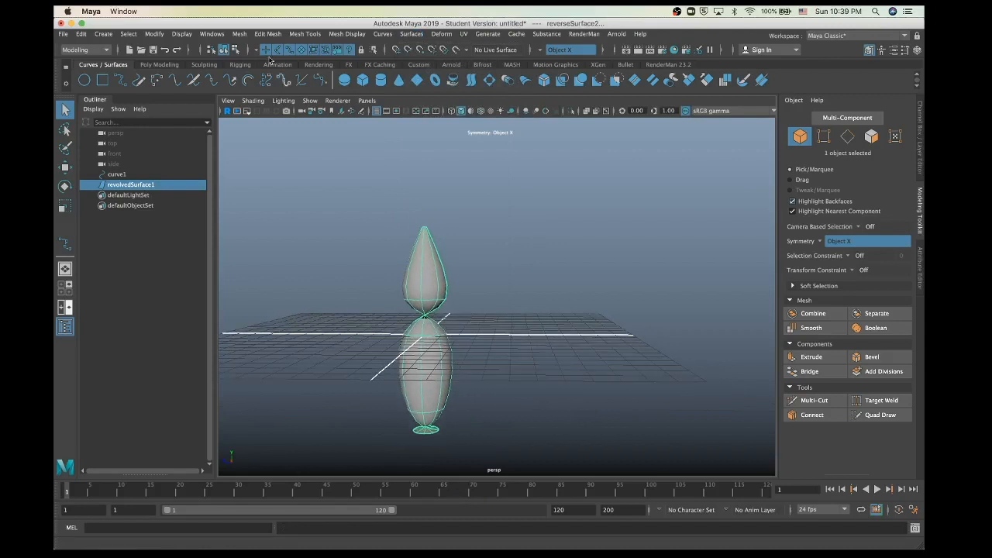
Step: Create a tall polygon cube, pCube1, from the Poly Modeling shelf beside the revolved surface
{"action": "left_click", "coordinate": [158, 65]}
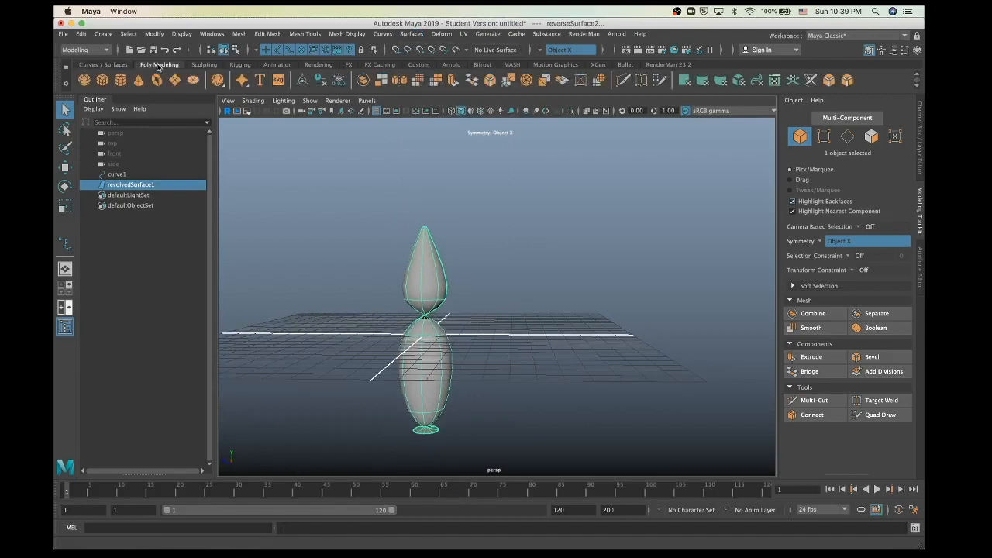
{"action": "left_click", "coordinate": [102, 80]}
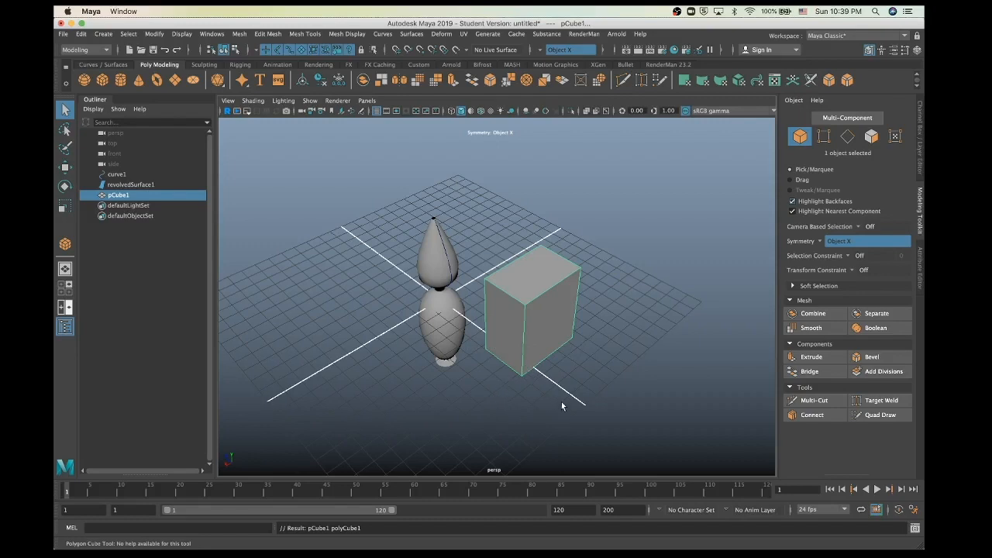
{"action": "mouse_move", "coordinate": [561, 402]}
{"action": "left_mouse_down", "text": "alt"}
{"action": "mouse_move", "coordinate": [499, 380]}
{"action": "mouse_move", "coordinate": [561, 385]}
{"action": "left_mouse_up", "text": "alt"}
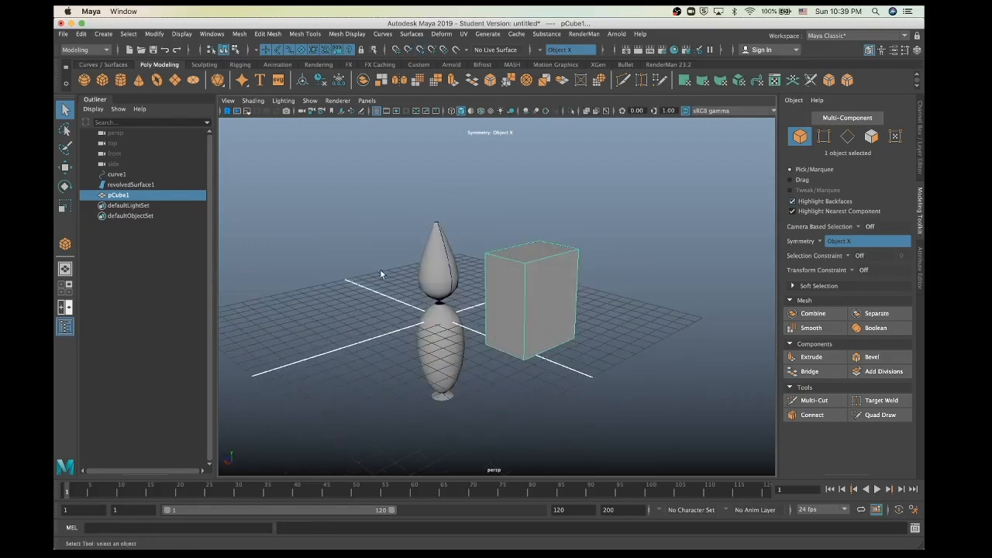
{"action": "key", "text": "w"}
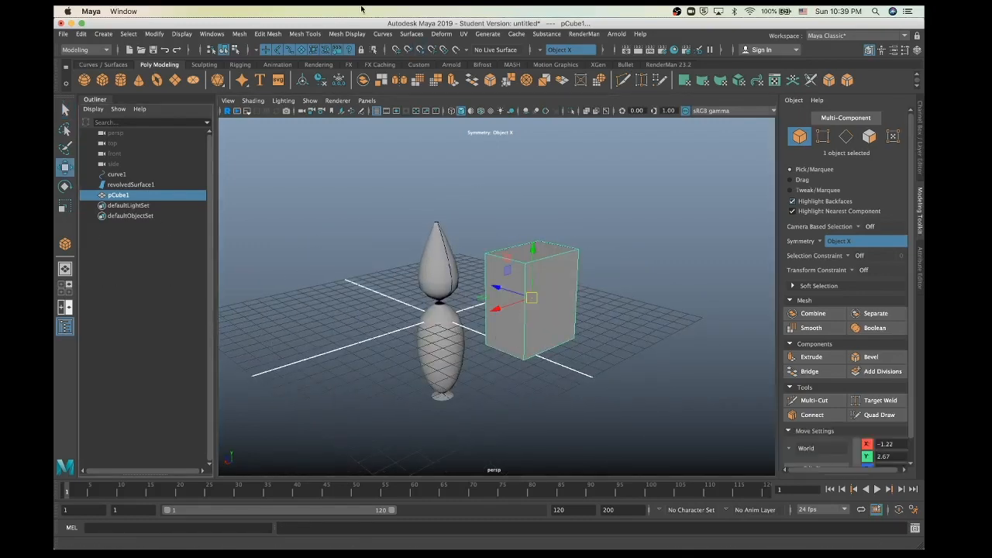
Step: Try Surfaces > Reverse Direction on the cube, then bring up the Mesh Display menu
{"action": "left_click", "coordinate": [411, 34]}
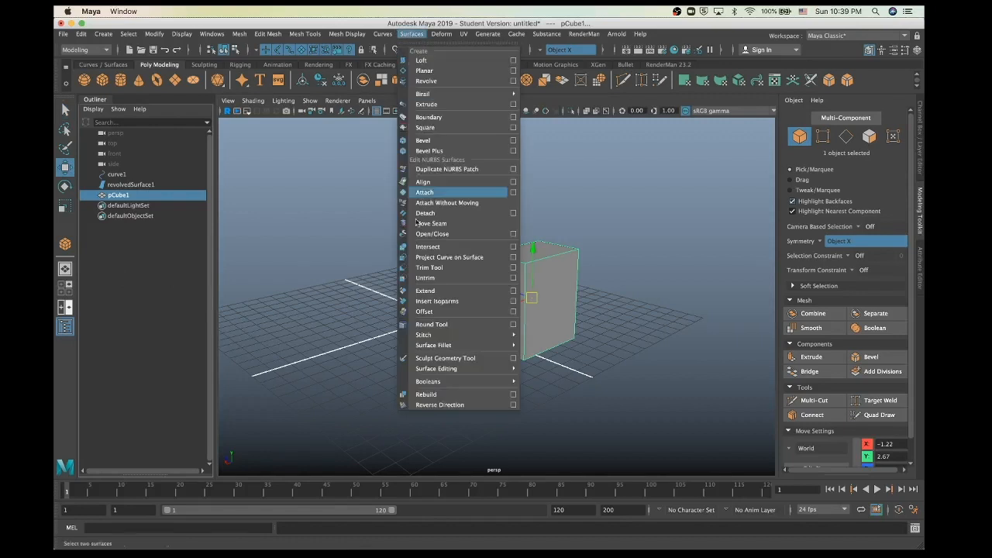
{"action": "left_click", "coordinate": [421, 404]}
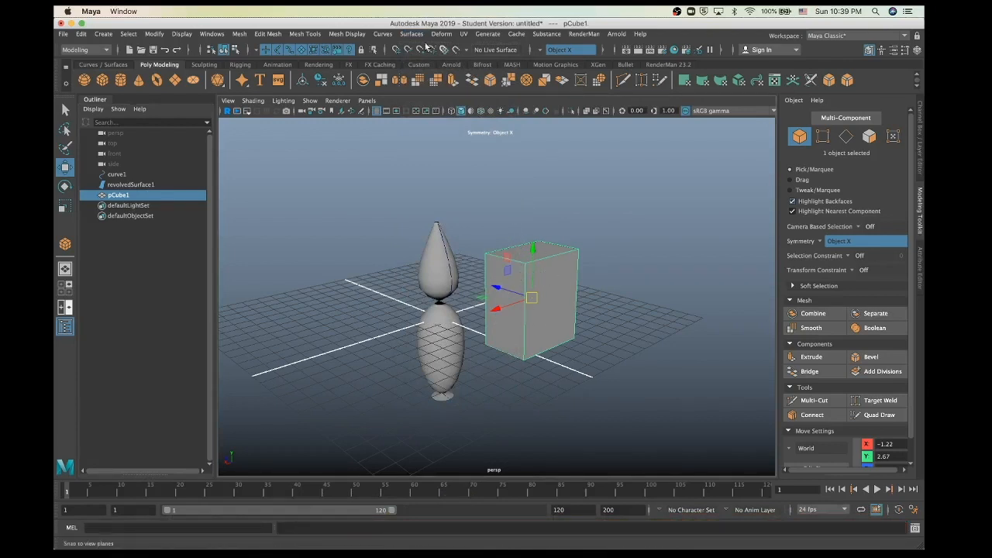
{"action": "left_click", "coordinate": [337, 34]}
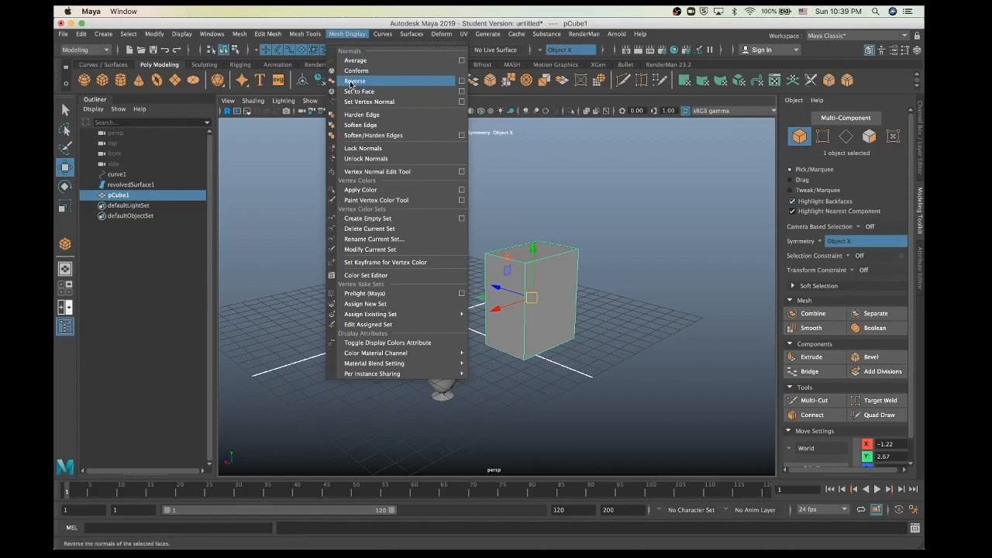
Step: Reverse pCube1's normals with Mesh Display > Reverse to see it shade black, then reverse them back
{"action": "left_click", "coordinate": [353, 82]}
{"action": "left_click", "coordinate": [552, 400]}
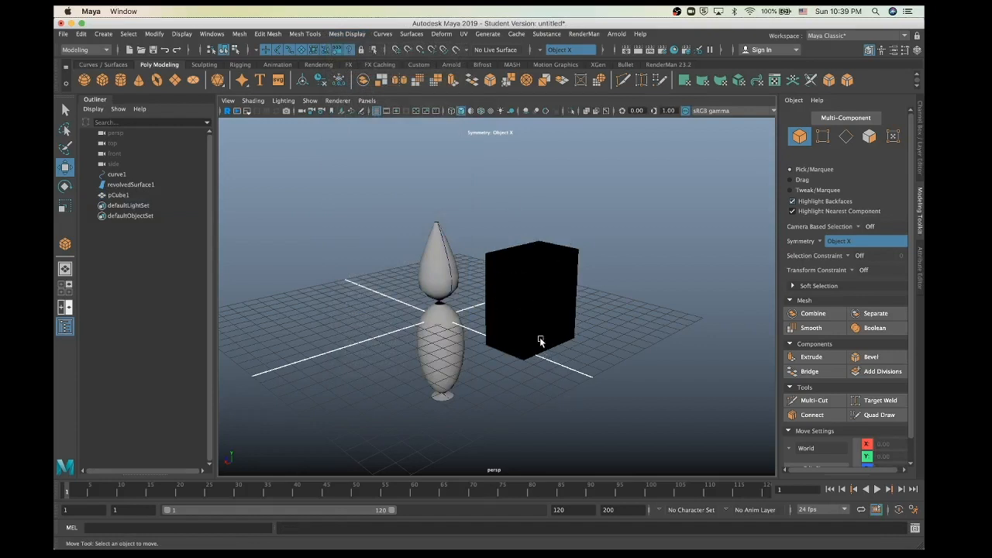
{"action": "left_click", "coordinate": [528, 288]}
{"action": "left_click", "coordinate": [338, 33]}
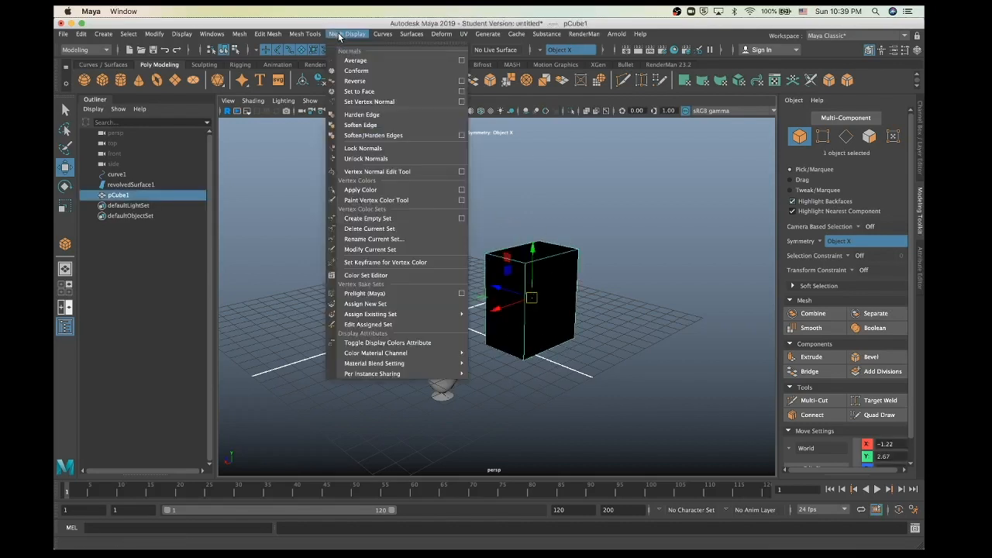
{"action": "left_click", "coordinate": [349, 81]}
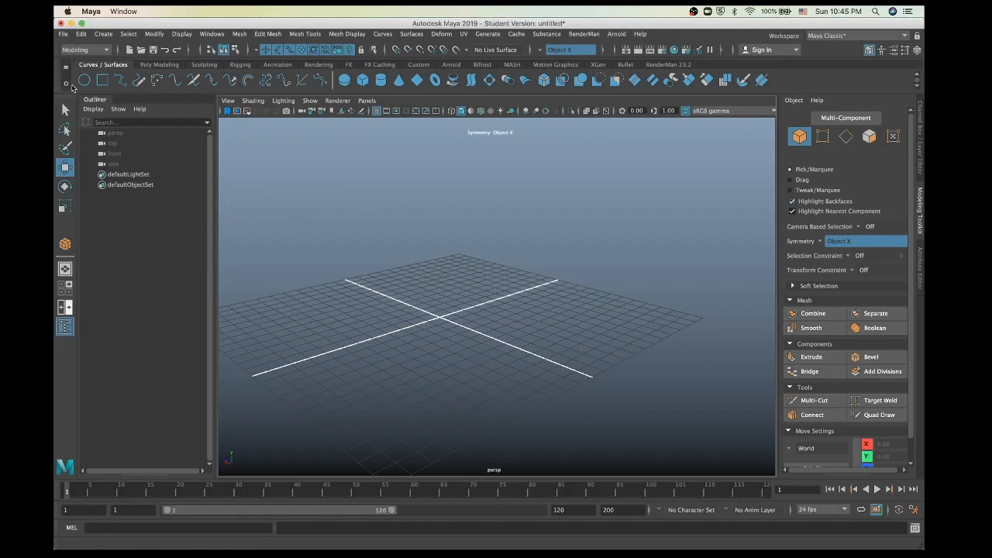
Step: Draw a five-point EP path curve, curve1, on the grid from a top-down view
{"action": "left_click", "coordinate": [120, 80]}
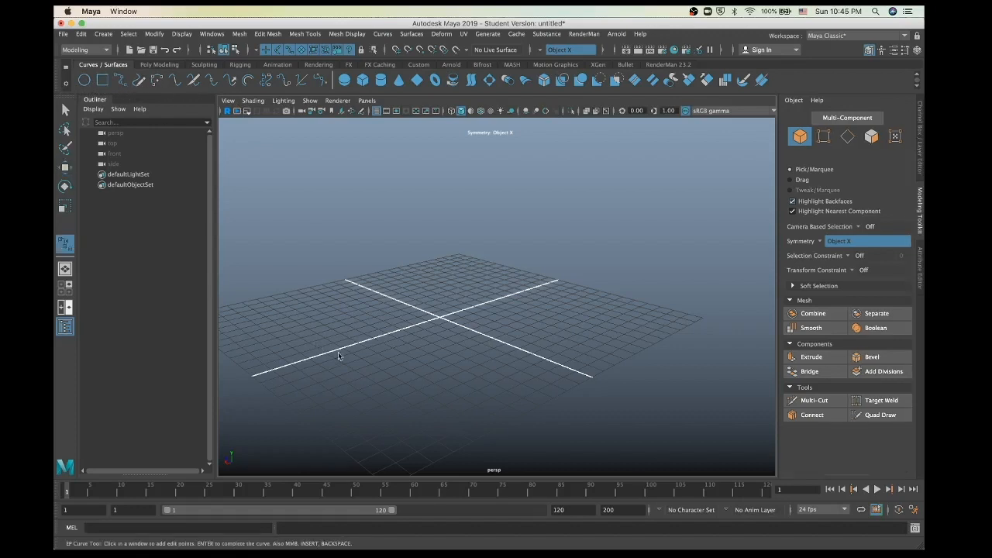
{"action": "key", "text": "space"}
{"action": "left_click", "coordinate": [380, 346]}
{"action": "left_click_drag", "start_coordinate": [377, 337], "coordinate": [332, 310], "text": "alt"}
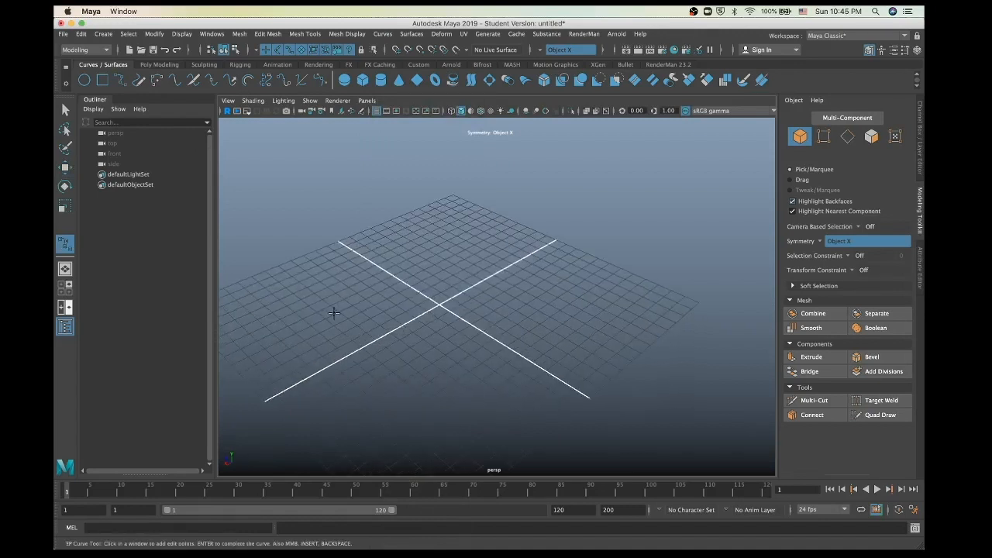
{"action": "left_click", "coordinate": [319, 315]}
{"action": "left_click", "coordinate": [361, 299]}
{"action": "left_click", "coordinate": [364, 265]}
{"action": "left_click", "coordinate": [393, 233]}
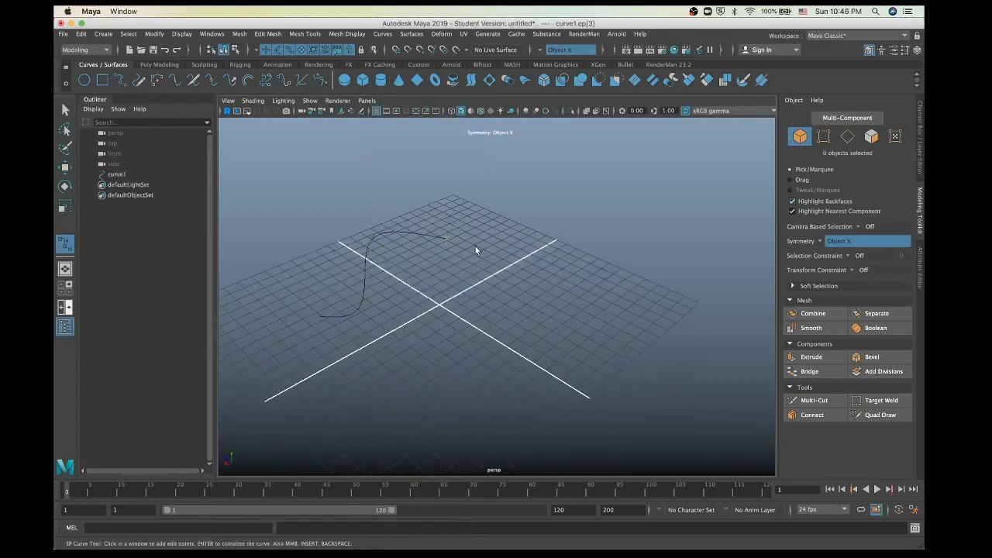
{"action": "left_click", "coordinate": [489, 258]}
{"action": "key", "text": "Return"}
{"action": "key", "text": "w"}
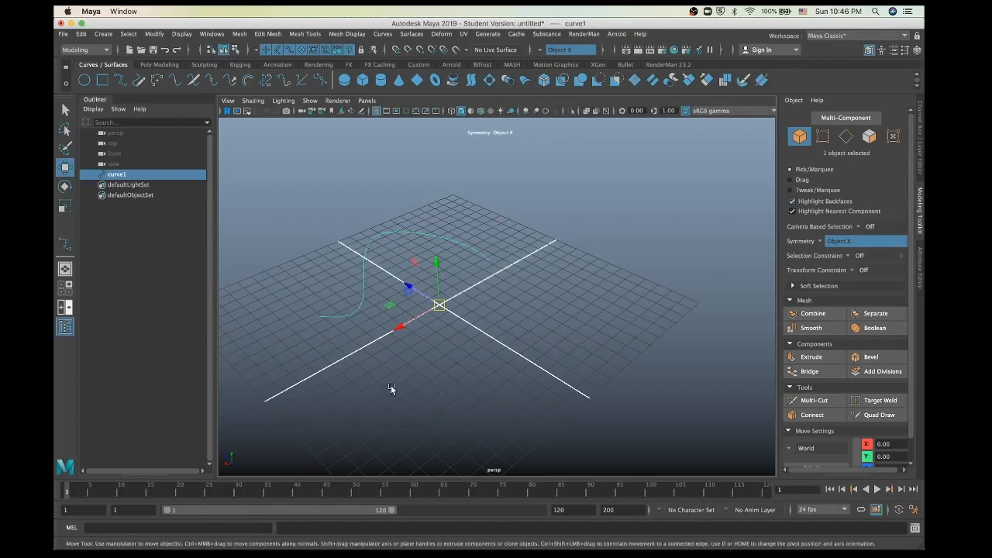
{"action": "mouse_move", "coordinate": [390, 386]}
{"action": "left_mouse_down", "text": "alt"}
{"action": "mouse_move", "coordinate": [403, 389]}
{"action": "mouse_move", "coordinate": [401, 370]}
{"action": "left_mouse_up", "text": "alt"}
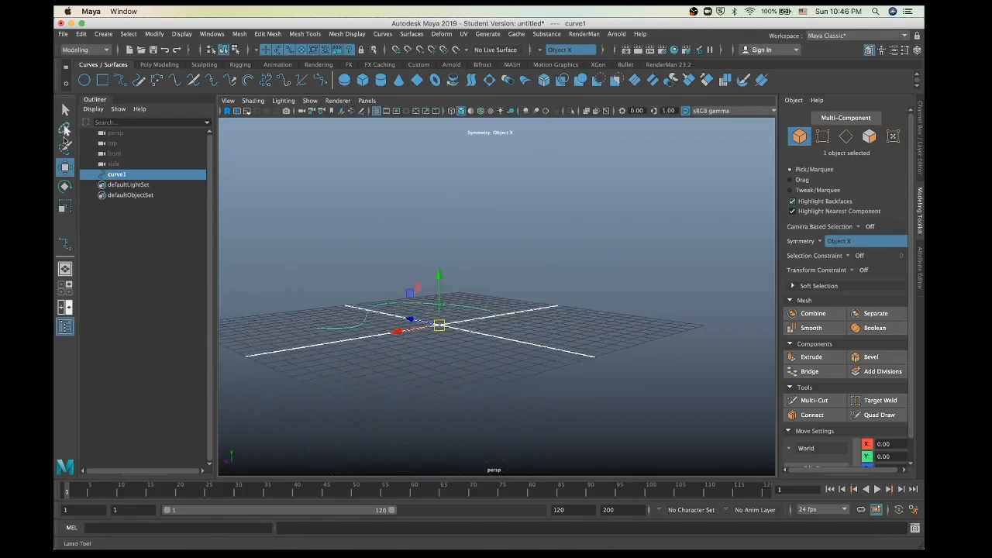
Step: Create a NURBS circle and rotate it upright as the extrusion profile
{"action": "left_click", "coordinate": [84, 80]}
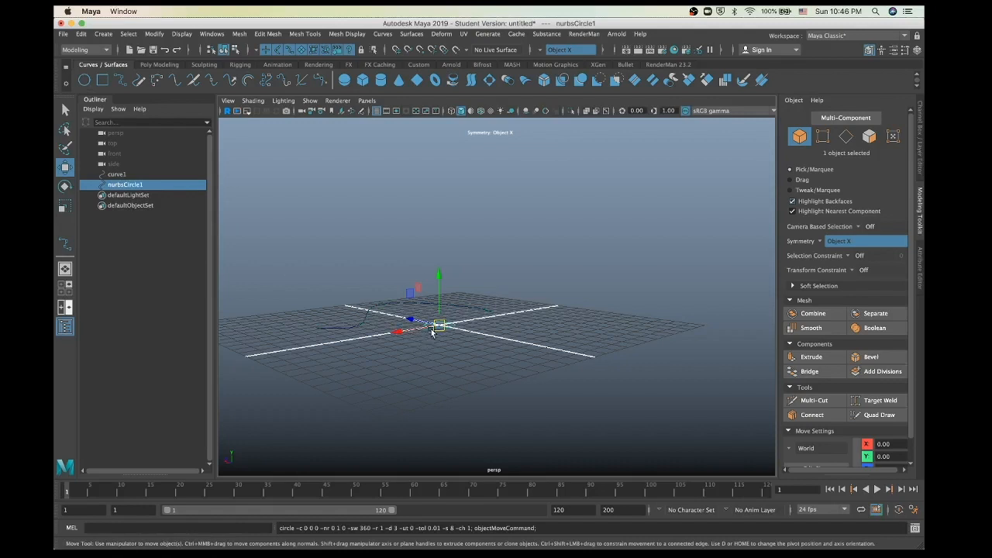
{"action": "key", "text": "e"}
{"action": "left_click_drag", "start_coordinate": [448, 282], "coordinate": [443, 348]}
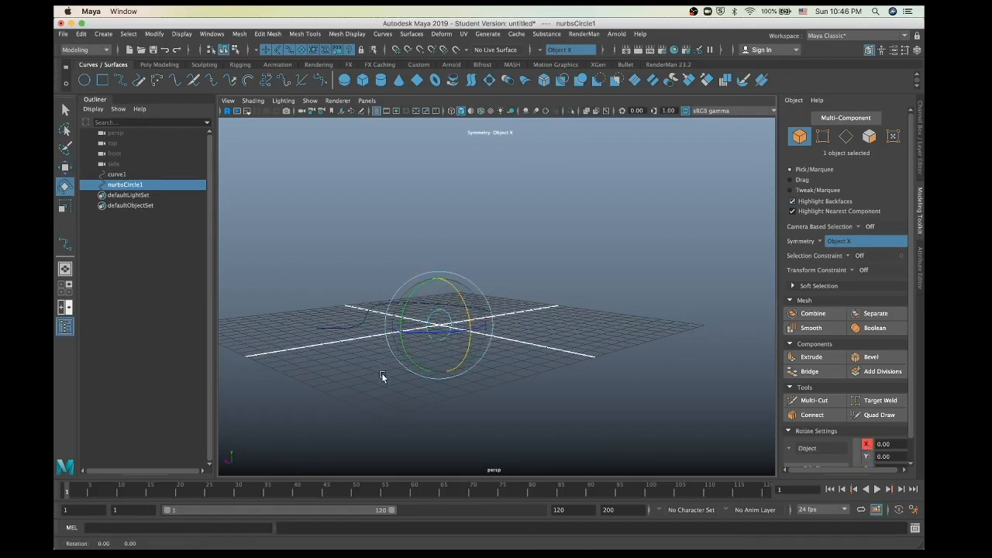
{"action": "left_click_drag", "start_coordinate": [380, 377], "coordinate": [413, 410], "text": "alt"}
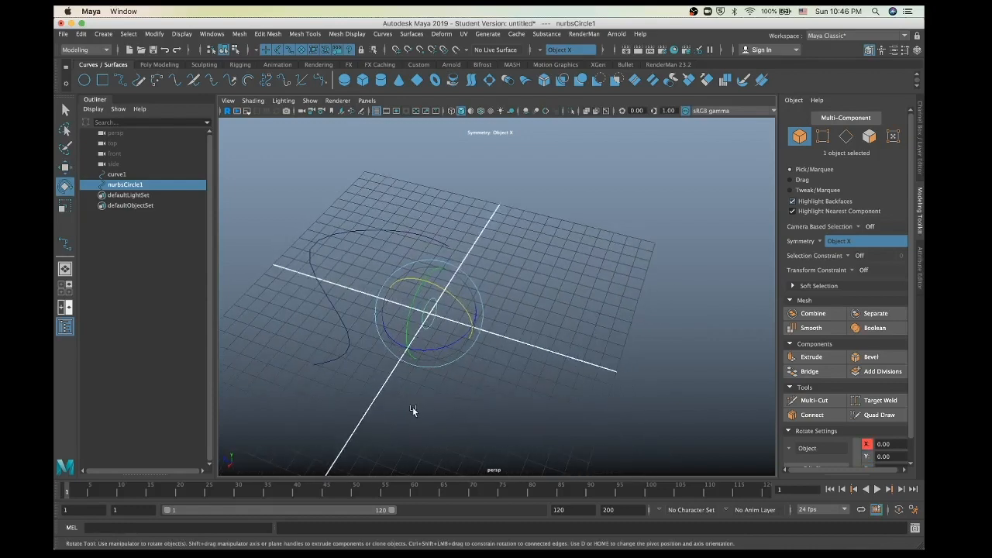
Step: Pick nurbsCircle1 and Shift-add curve1 to the selection
{"action": "left_click", "coordinate": [323, 254]}
{"action": "left_click_drag", "start_coordinate": [427, 213], "coordinate": [400, 268]}
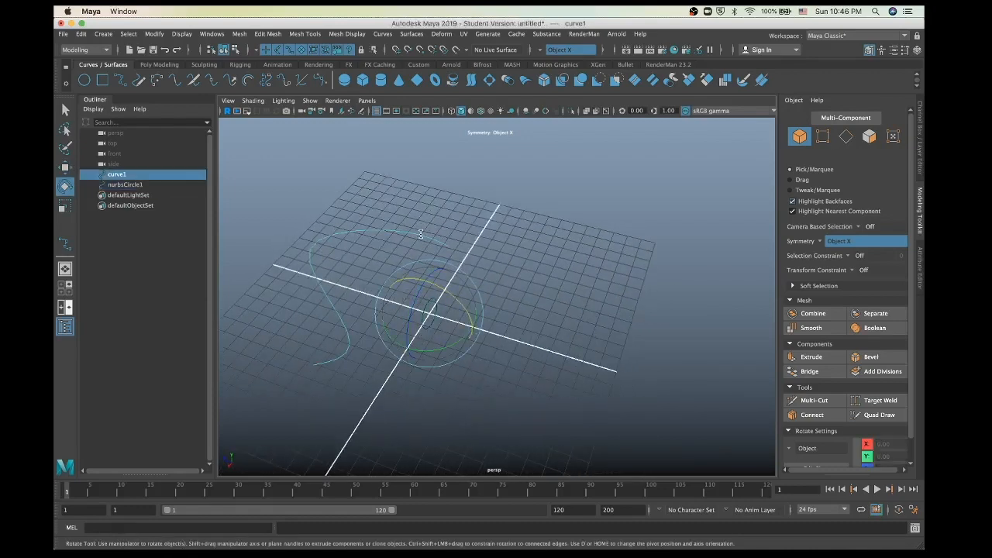
{"action": "key", "text": "w"}
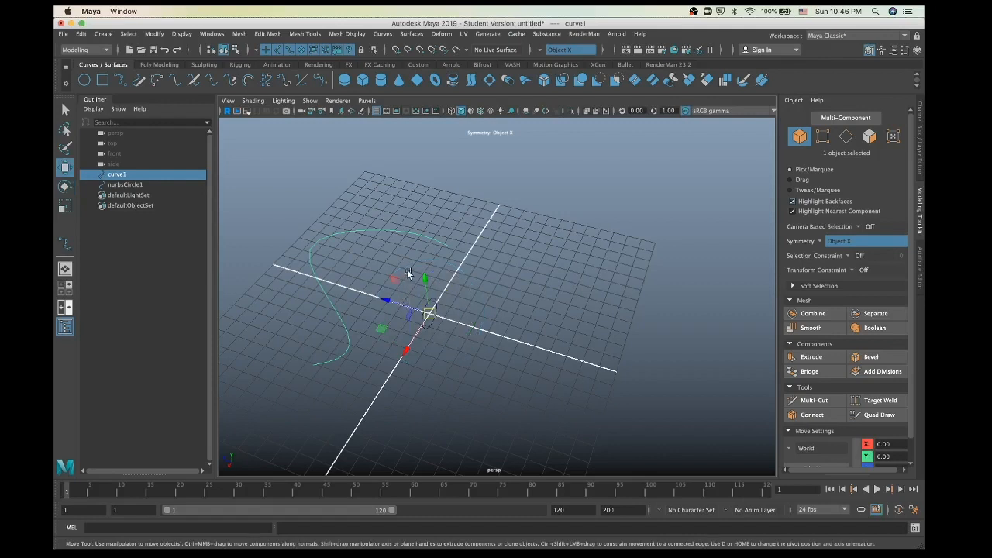
{"action": "key", "text": "super+z"}
{"action": "key", "text": "super+z"}
{"action": "key", "text": "super+z"}
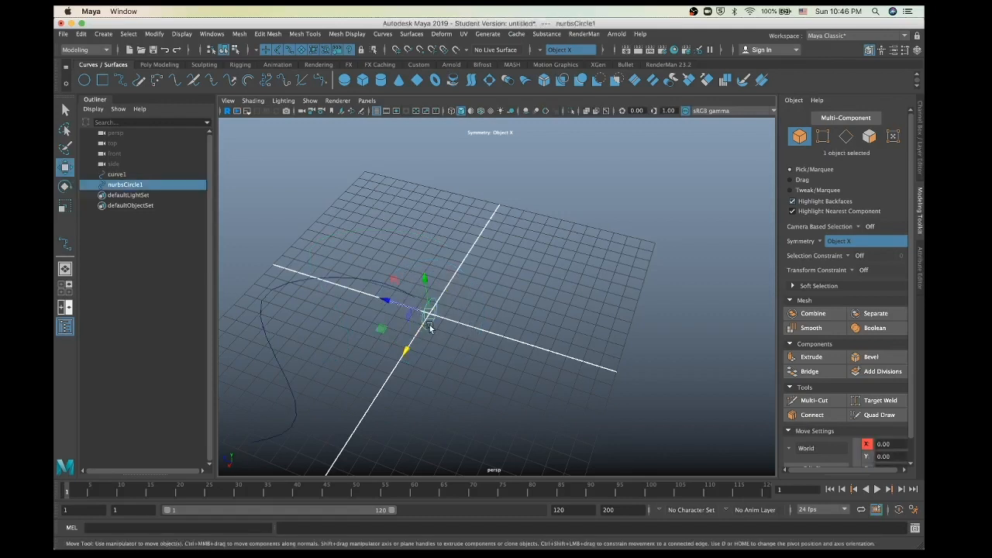
{"action": "left_click", "coordinate": [344, 275], "text": "shift"}
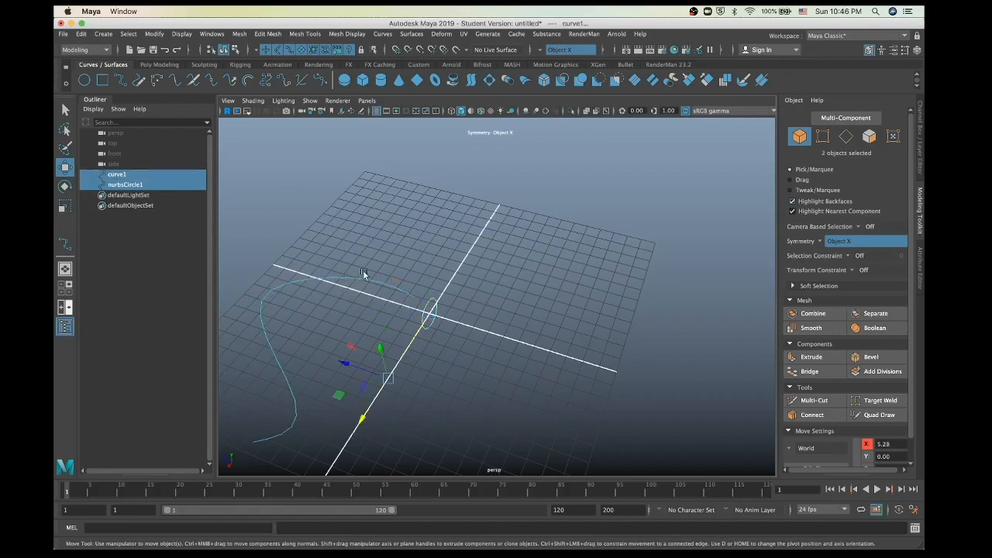
Step: Extrude nurbsCircle1 along curve1 with the shelf Extrude tool into a thick tube, then deselect
{"action": "left_click", "coordinate": [508, 80]}
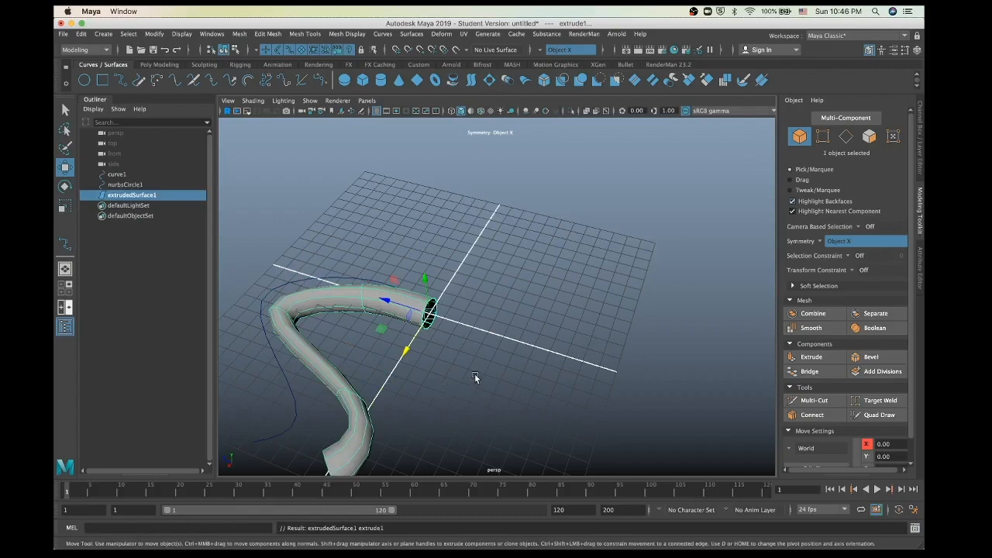
{"action": "left_click_drag", "start_coordinate": [475, 376], "coordinate": [434, 400], "text": "alt"}
{"action": "left_click", "coordinate": [434, 402]}
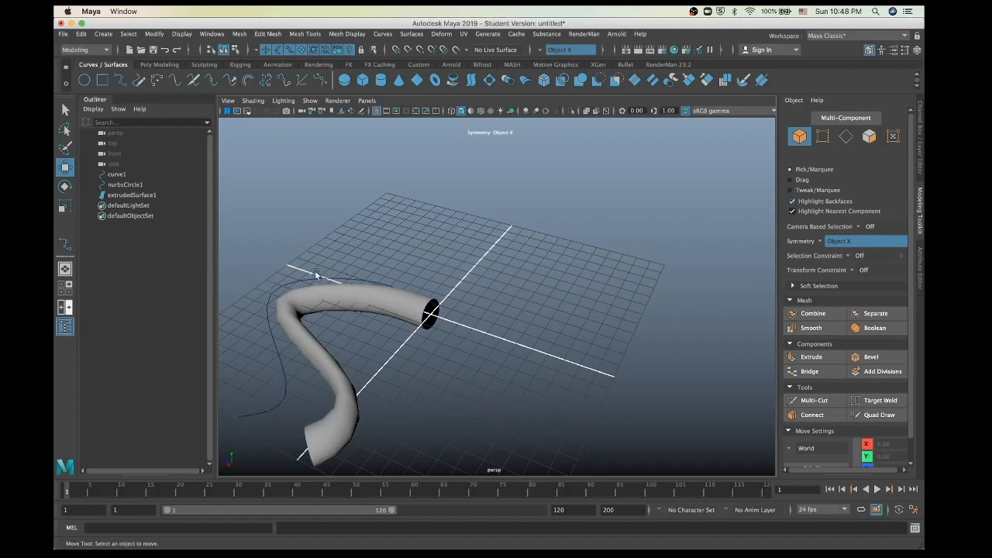
Step: Delete the tube, then select curve1 plus nurbsCircle1 and extrude again into a wide flared surface
{"action": "left_click", "coordinate": [284, 395]}
{"action": "key", "text": "Delete"}
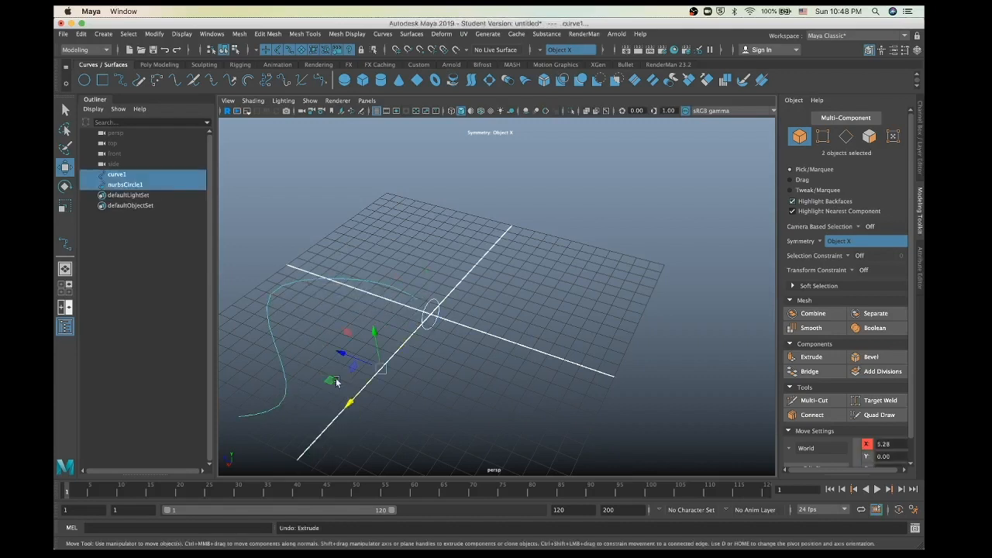
{"action": "left_click", "coordinate": [334, 279]}
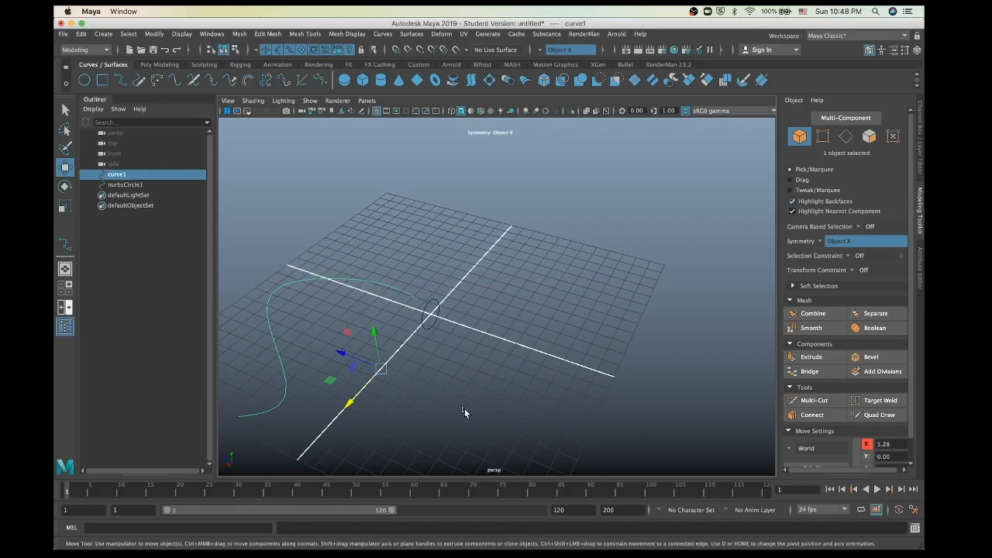
{"action": "left_click", "coordinate": [422, 313], "text": "shift"}
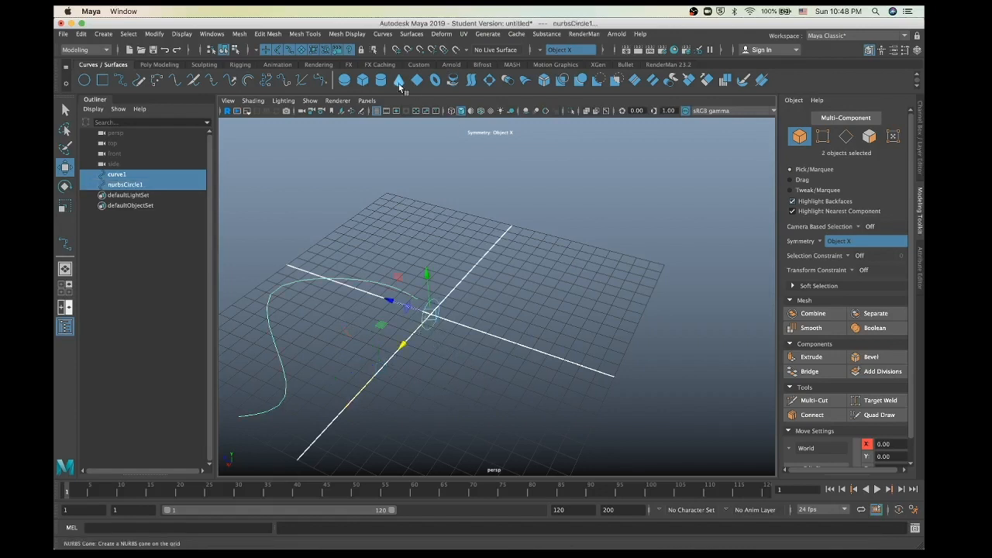
{"action": "left_click", "coordinate": [508, 82]}
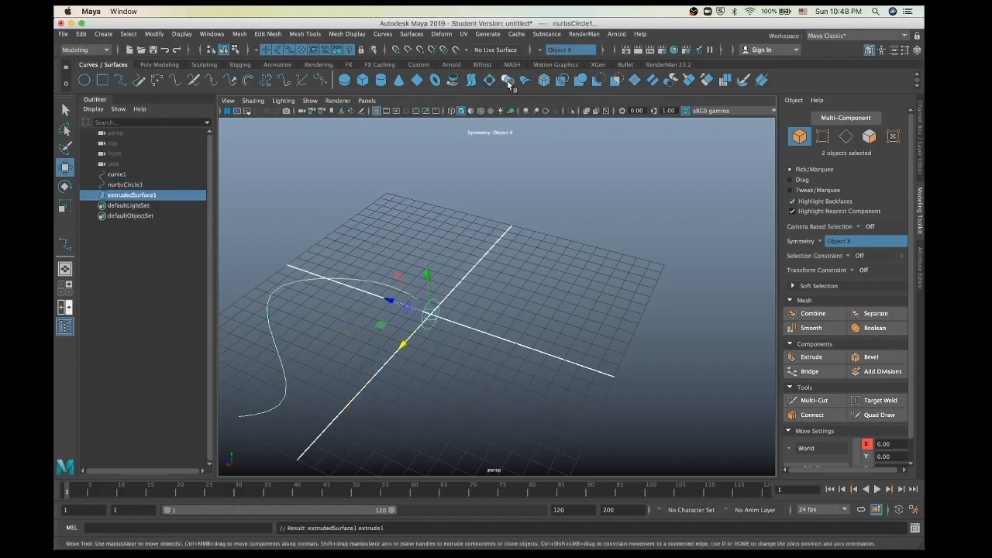
{"action": "left_click_drag", "start_coordinate": [436, 290], "coordinate": [457, 266], "text": "alt"}
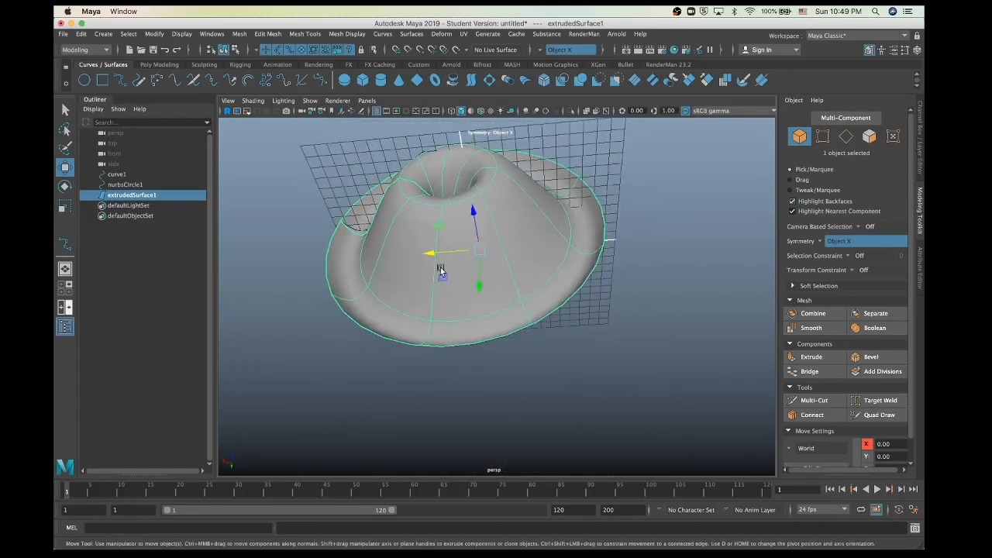
Step: Apply Curves > Reverse Direction to extrudedSurface1 so it shades grey, then deselect it
{"action": "left_click_drag", "start_coordinate": [482, 314], "coordinate": [426, 353], "text": "alt"}
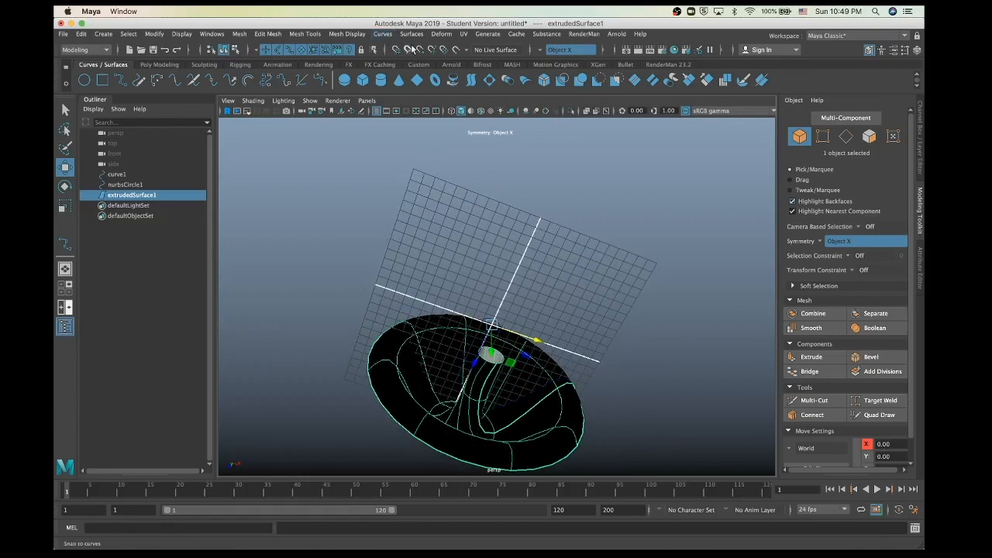
{"action": "left_click", "coordinate": [377, 35]}
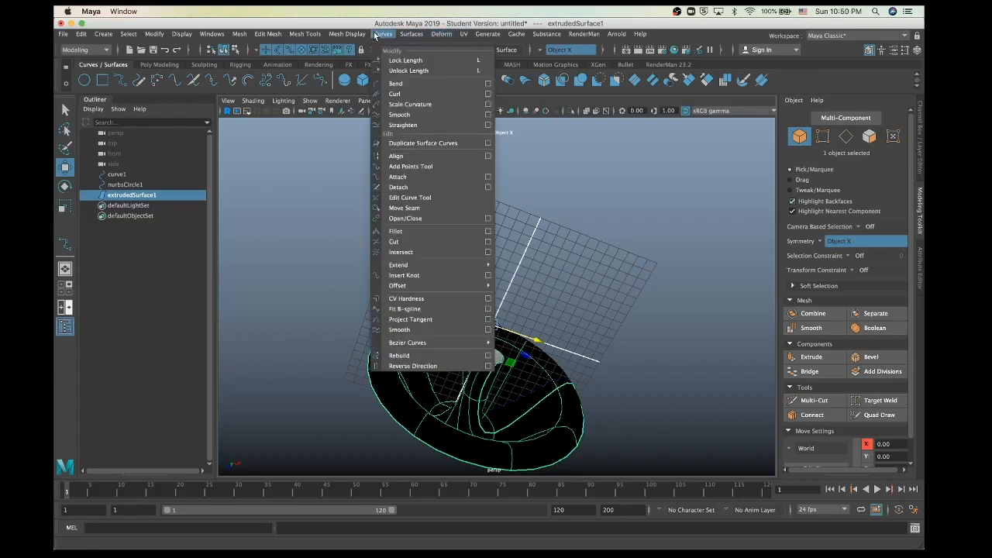
{"action": "left_click", "coordinate": [412, 366]}
{"action": "left_click", "coordinate": [327, 368]}
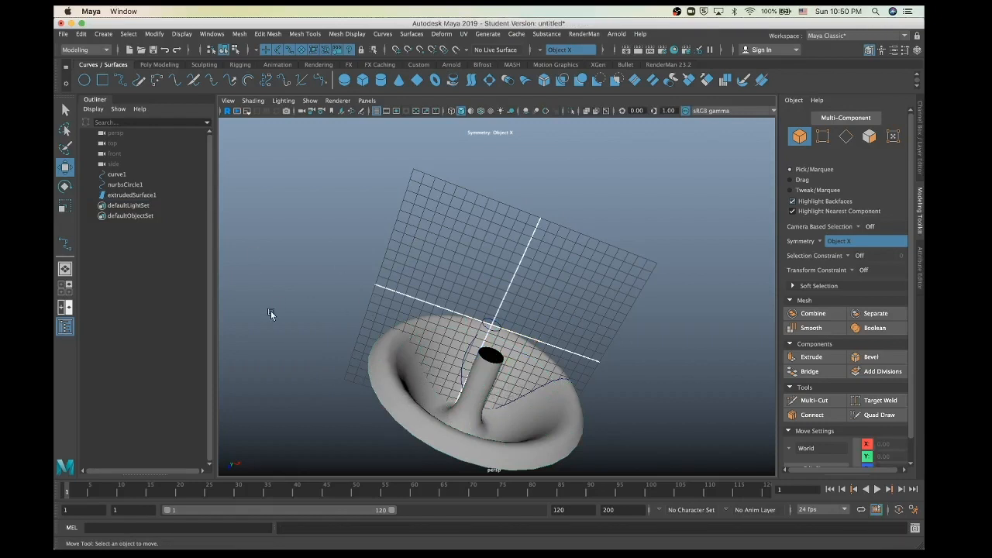
Step: Delete nurbsCircle1 and curve1 via the Outliner, then select the flared surface and open the Edit menu
{"action": "left_click", "coordinate": [410, 405]}
{"action": "scroll", "coordinate": [409, 410], "scroll_direction": "down", "scroll_amount": 5}
{"action": "scroll", "coordinate": [409, 411], "scroll_direction": "up", "scroll_amount": 3}
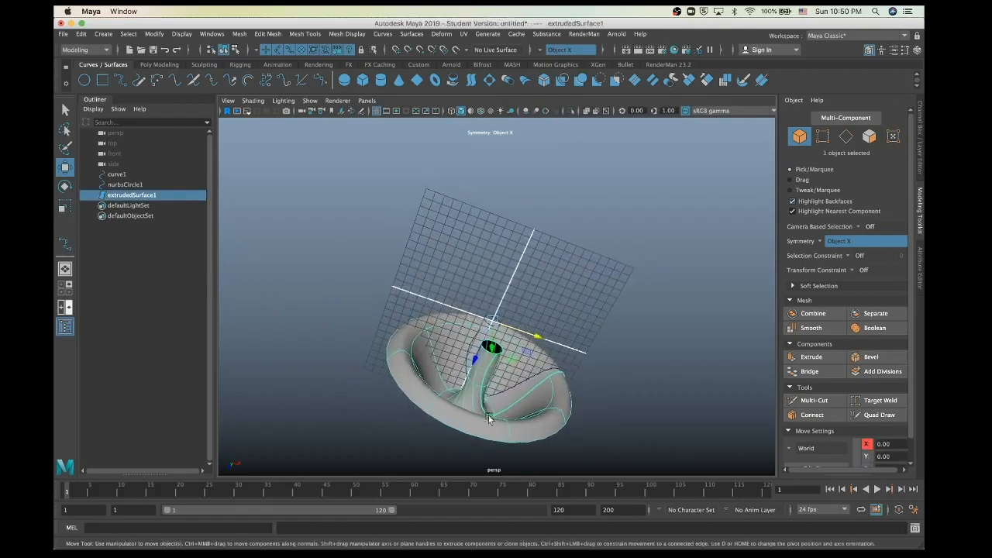
{"action": "left_click", "coordinate": [122, 185]}
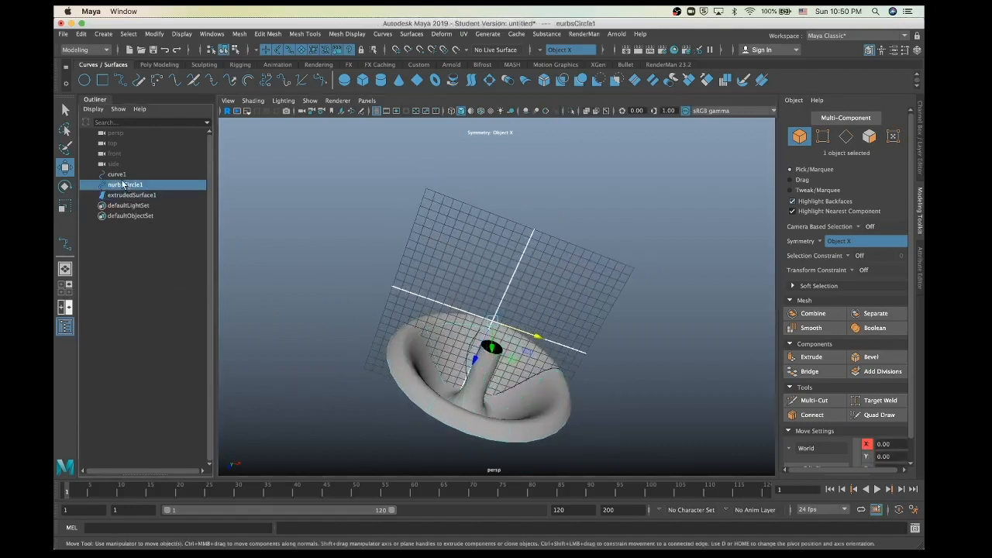
{"action": "key", "text": "Delete"}
{"action": "left_click", "coordinate": [115, 174]}
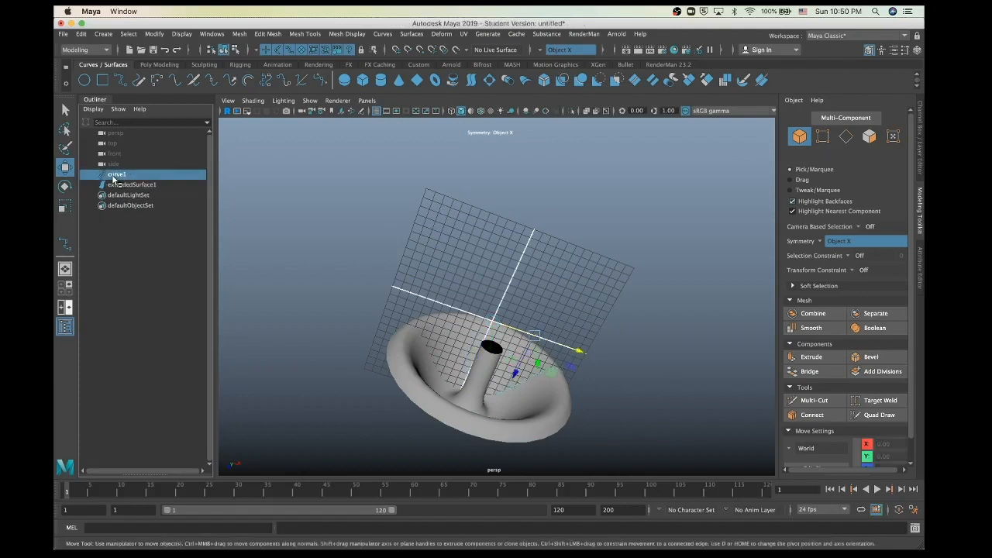
{"action": "key", "text": "Delete"}
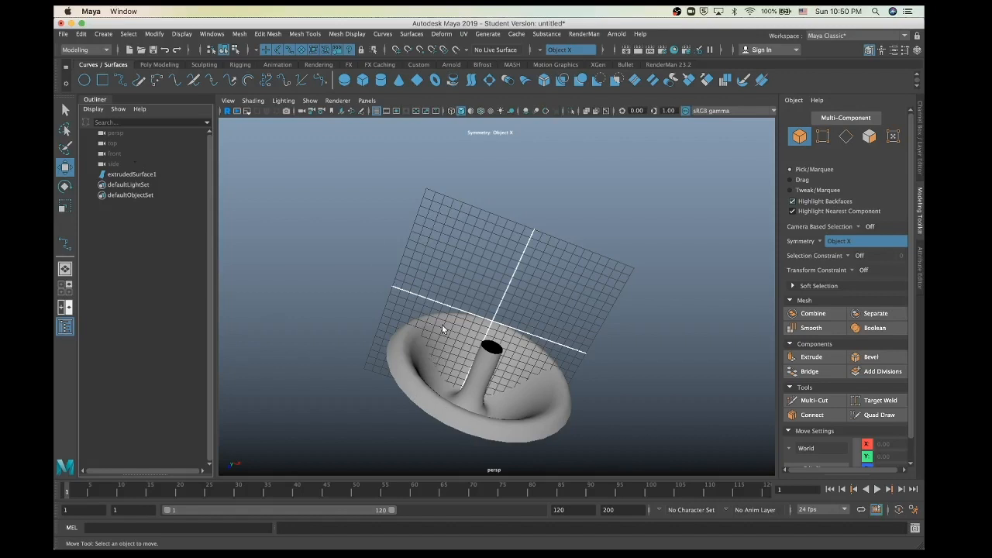
{"action": "left_click", "coordinate": [410, 377]}
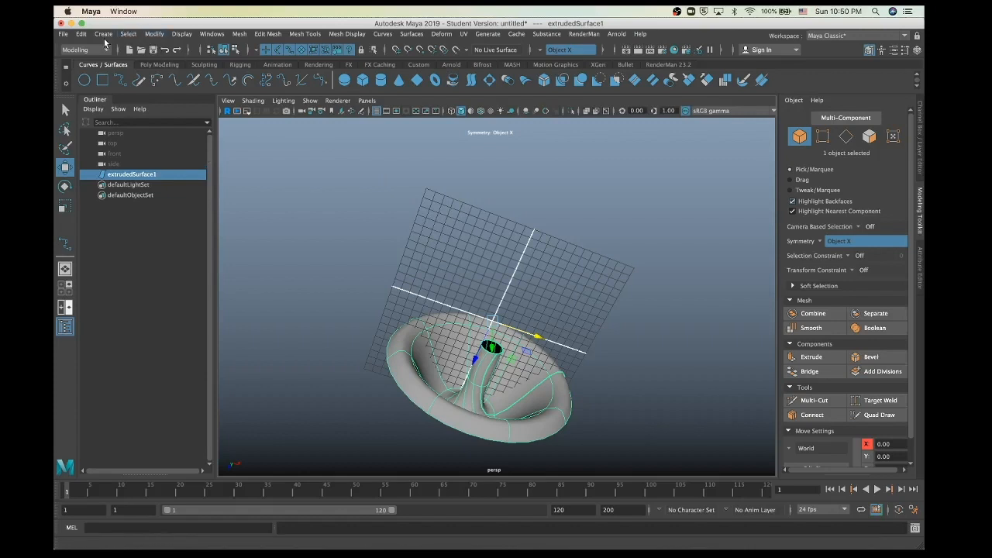
{"action": "left_click", "coordinate": [81, 34]}
Step: Bring back curve1 and open its marking menu with Control Vertex and Edit Point modes
{"action": "mouse_move", "coordinate": [124, 157]}
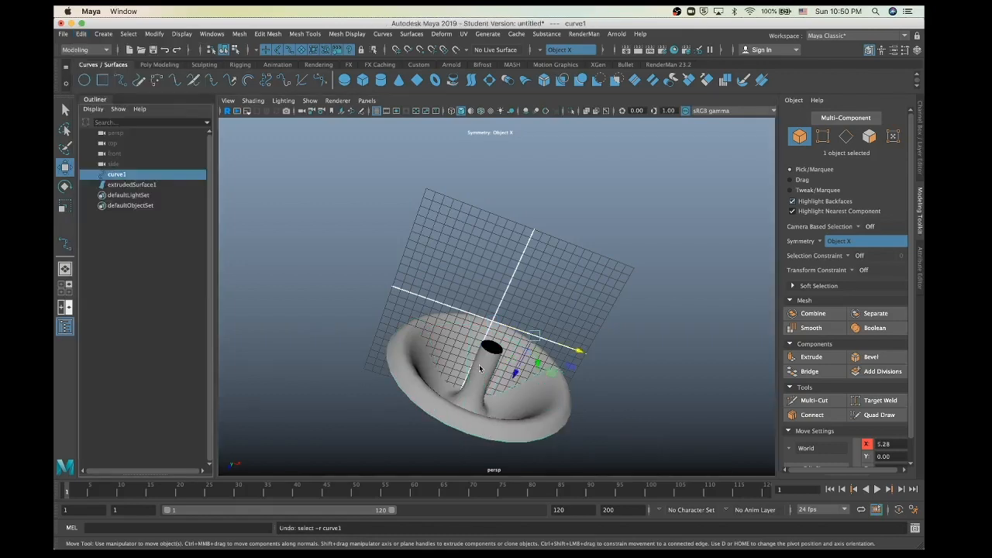
{"action": "scroll", "coordinate": [479, 365], "scroll_direction": "up", "scroll_amount": 5}
{"action": "scroll", "coordinate": [478, 364], "scroll_direction": "down", "scroll_amount": 4}
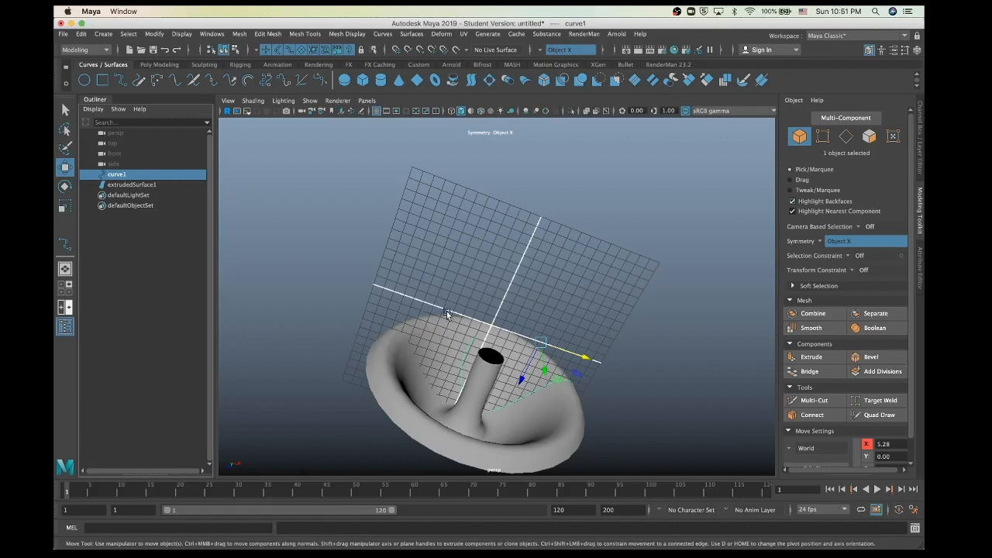
{"action": "right_click", "coordinate": [420, 299]}
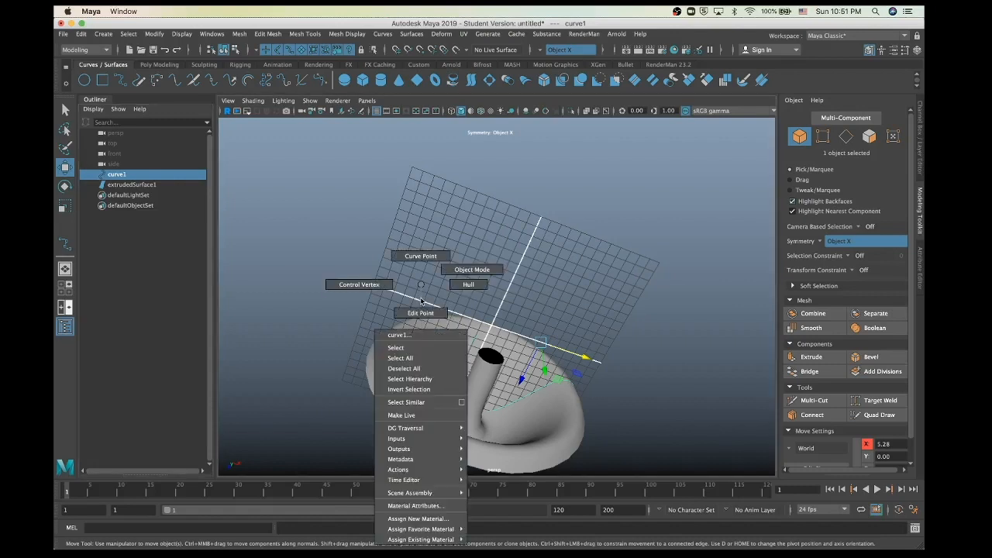